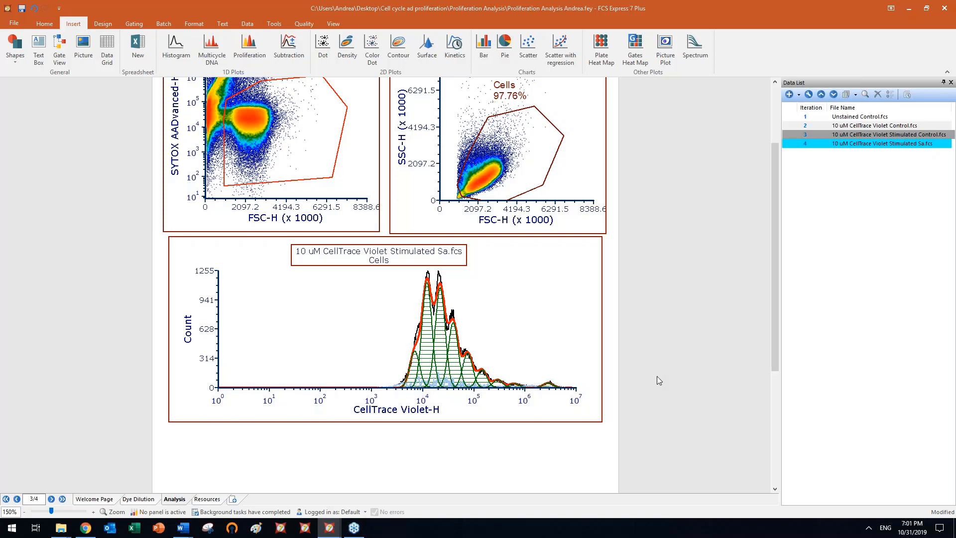
Enlarge the page and examine the fitted curves and generations of the CellTrace Violet proliferation plot
scroll(656, 371, "up", 2)
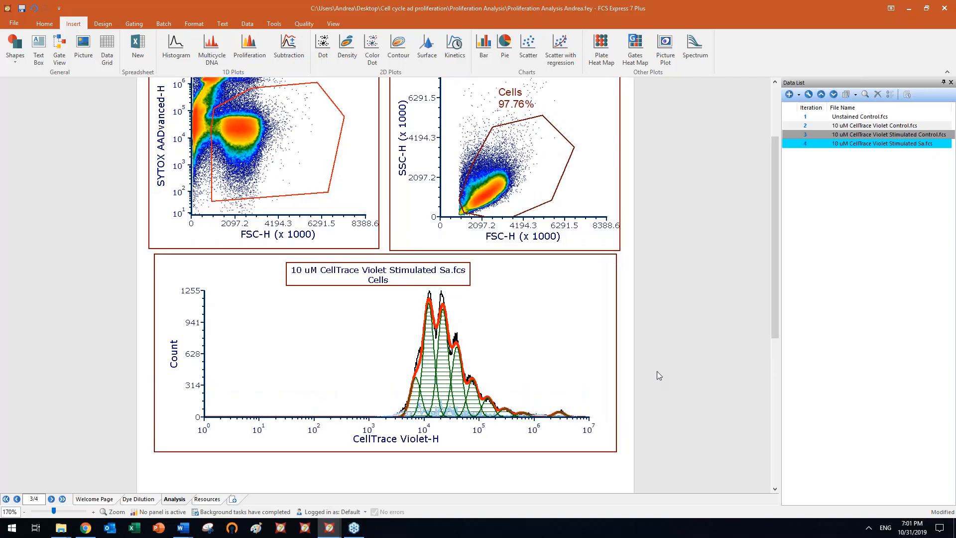
scroll(657, 374, "up", 2)
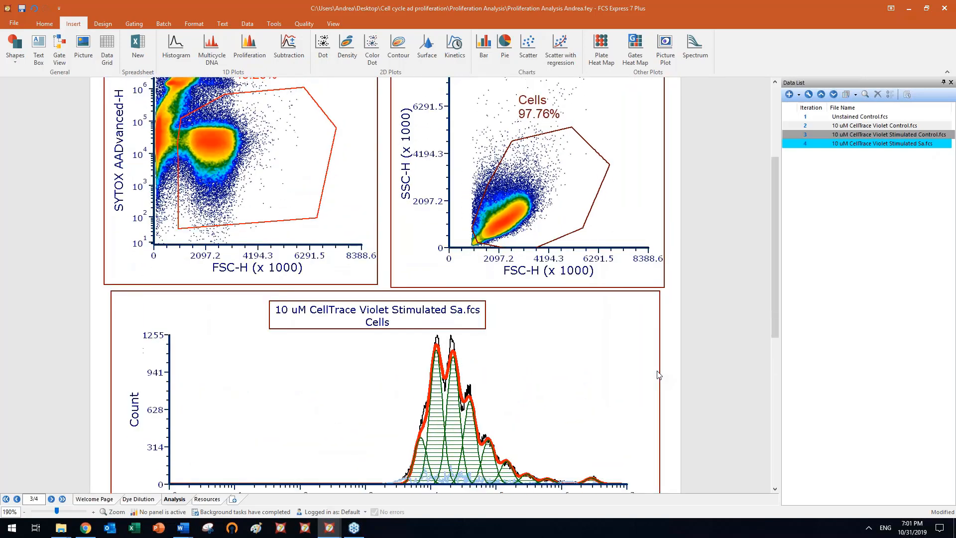
scroll(657, 374, "down", 2)
mouse_move(451, 290)
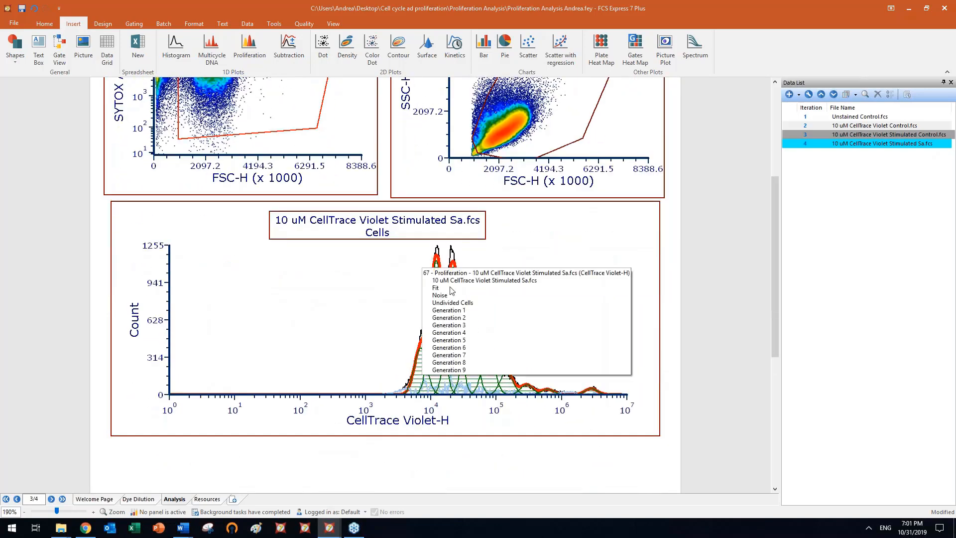
mouse_move(452, 262)
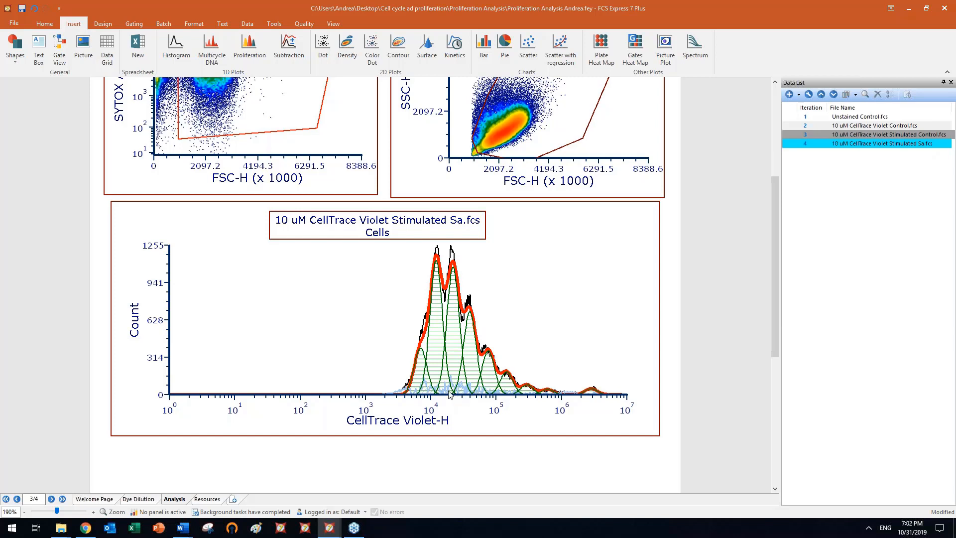
Fill the Undivided Cells through Generation 9 overlays of the proliferation plot with a solid fill at 60 transparency
left_click(511, 262)
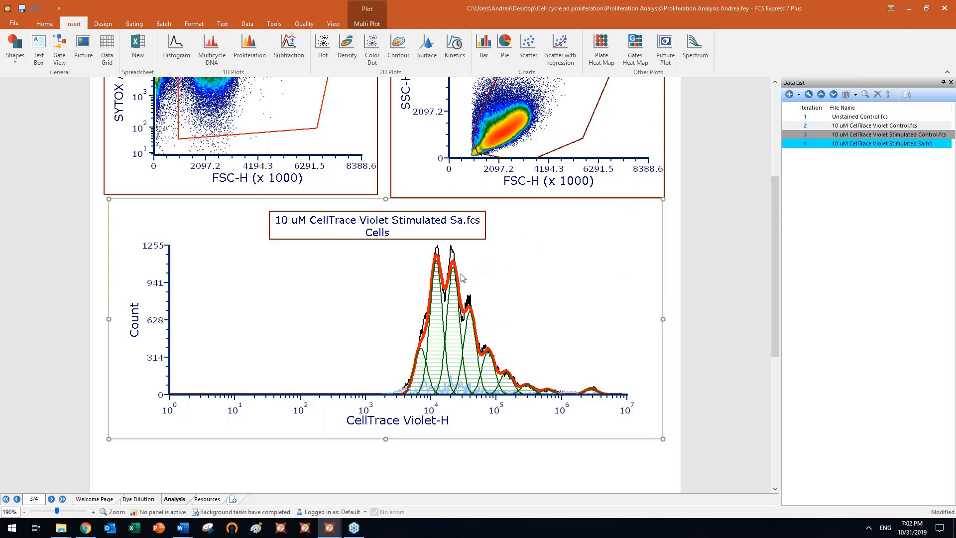
left_click(196, 23)
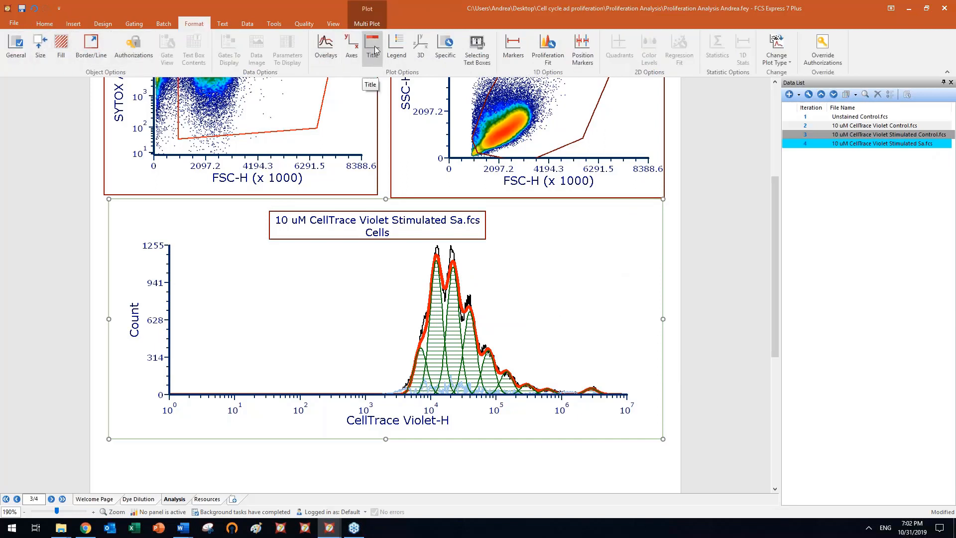
left_click(326, 46)
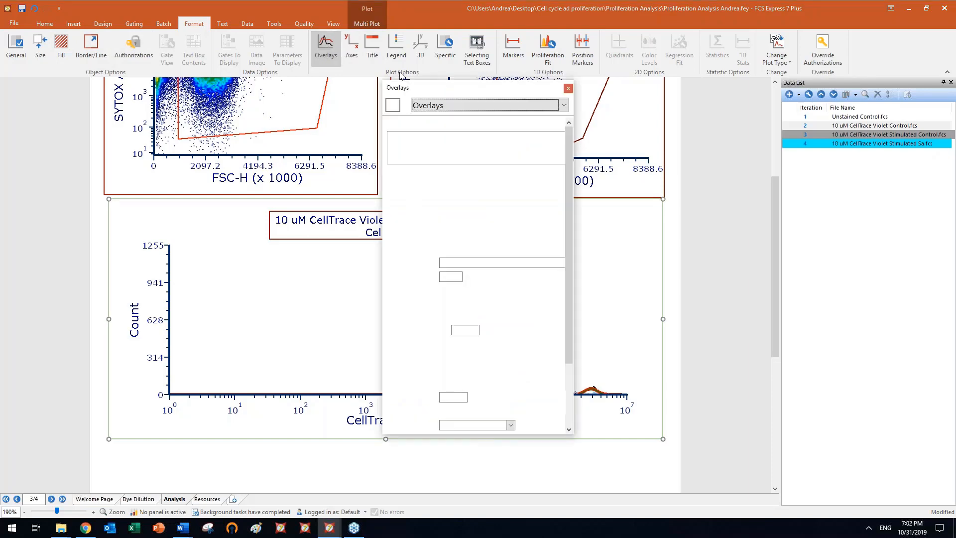
left_click_drag(453, 89, 713, 90)
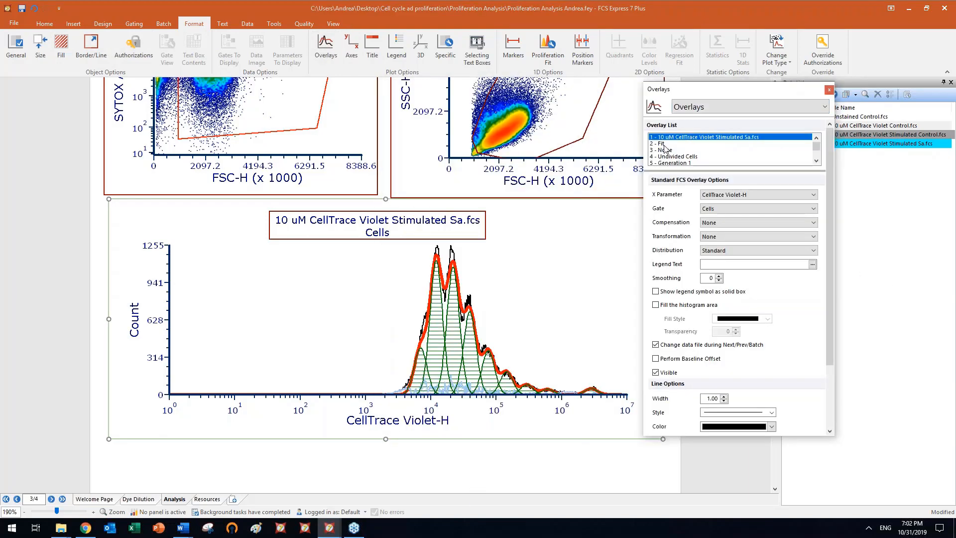
left_click(681, 163)
scroll(687, 159, "down", 3)
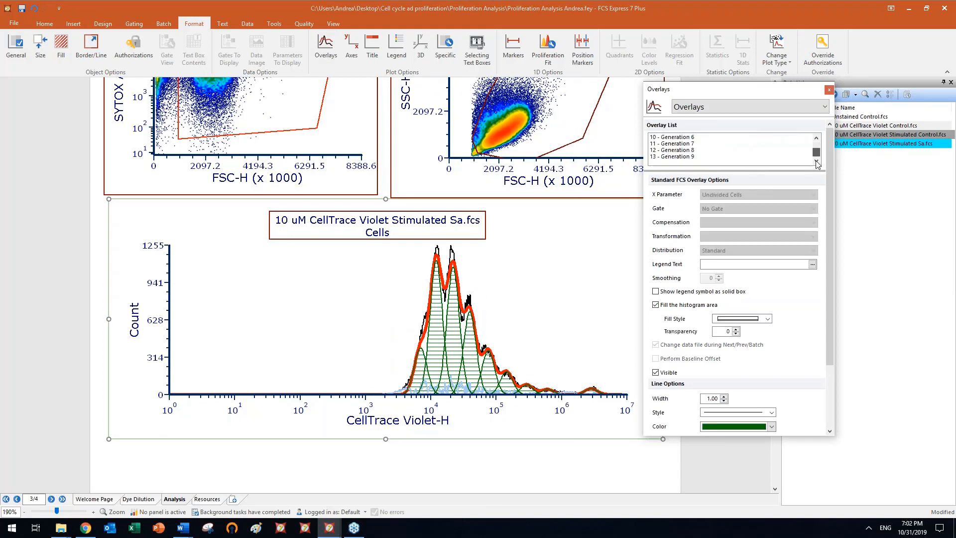
left_click(692, 157, "shift")
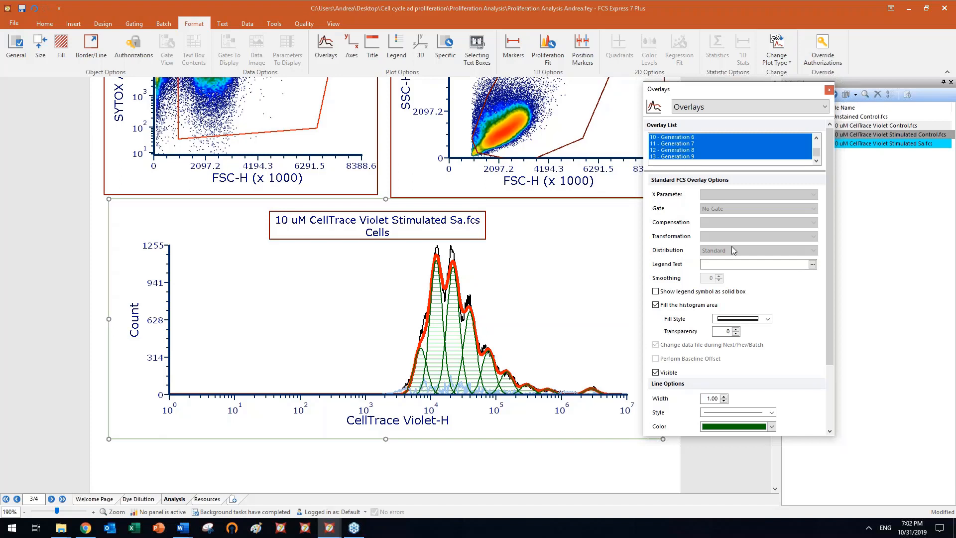
left_click(744, 318)
left_click(744, 327)
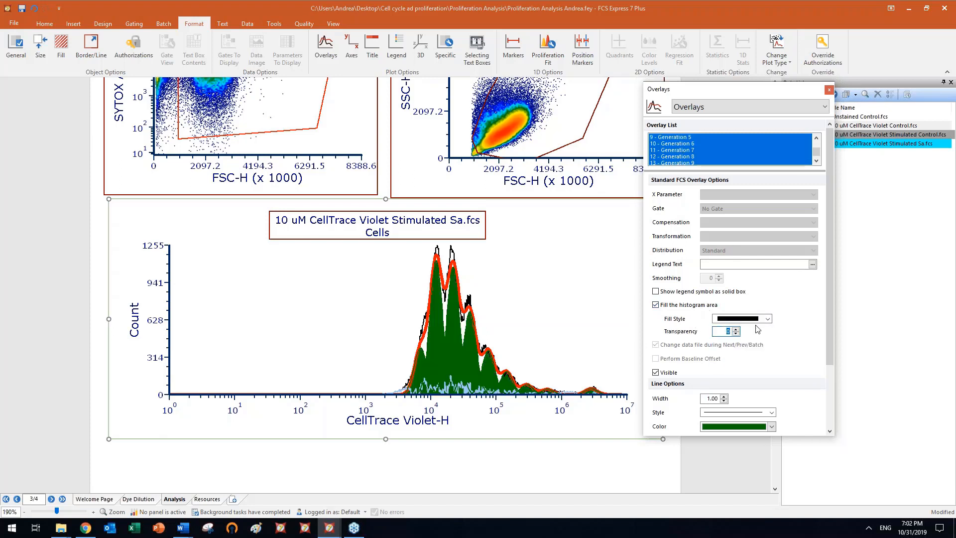
type("60")
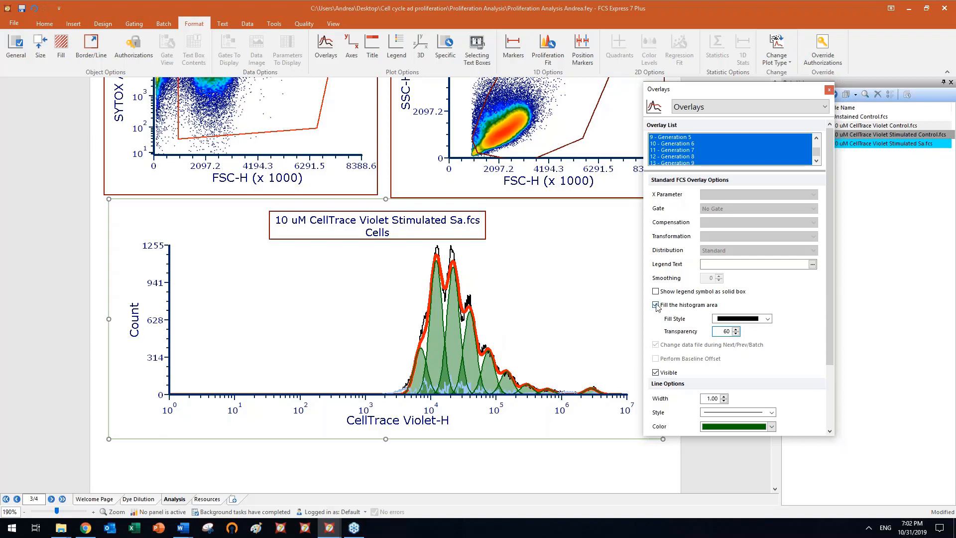
left_click(828, 89)
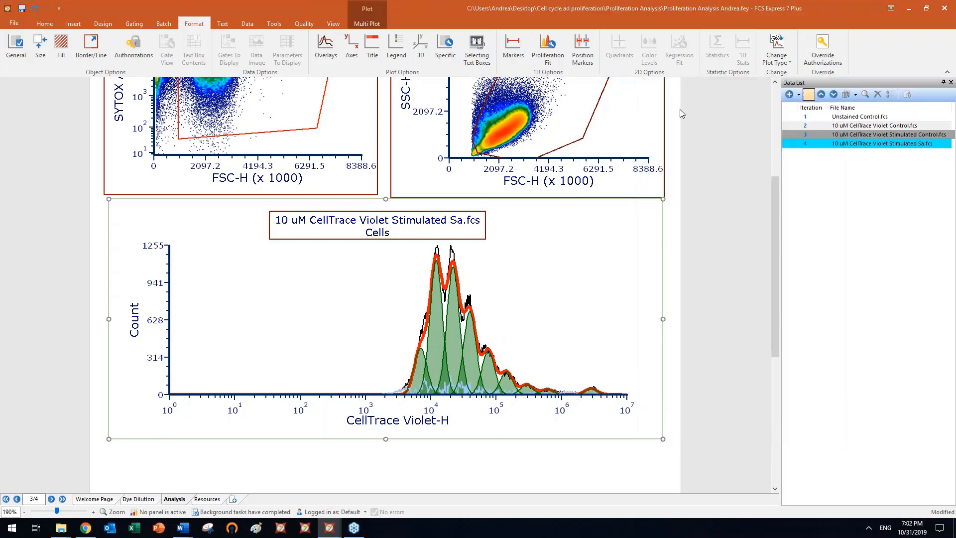
Undo the transparency and solid fill changes on the generation overlays
left_click(34, 8)
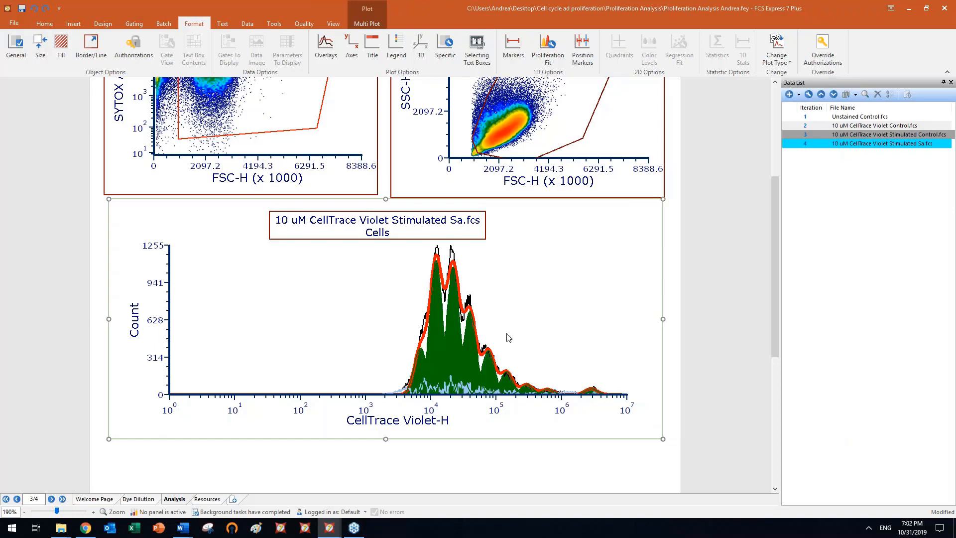
left_click(33, 7)
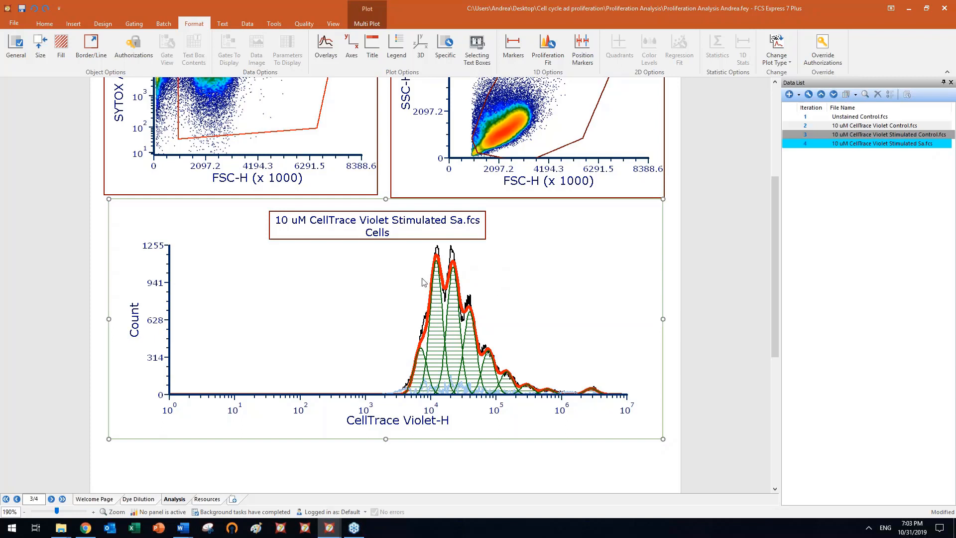
Add the Proliferation Fit Statistics table for the CellTrace Violet plot and place it directly beneath the plot
right_click(370, 294)
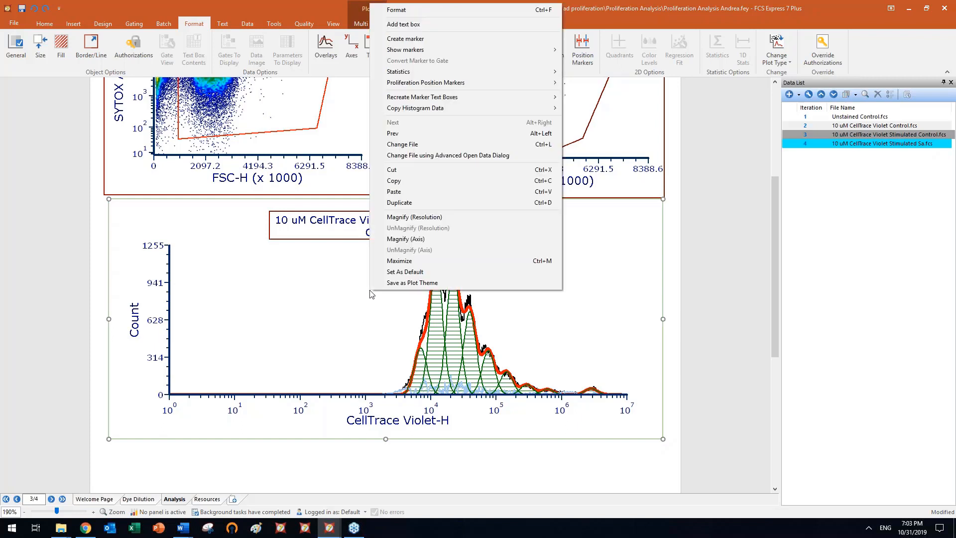
mouse_move(416, 74)
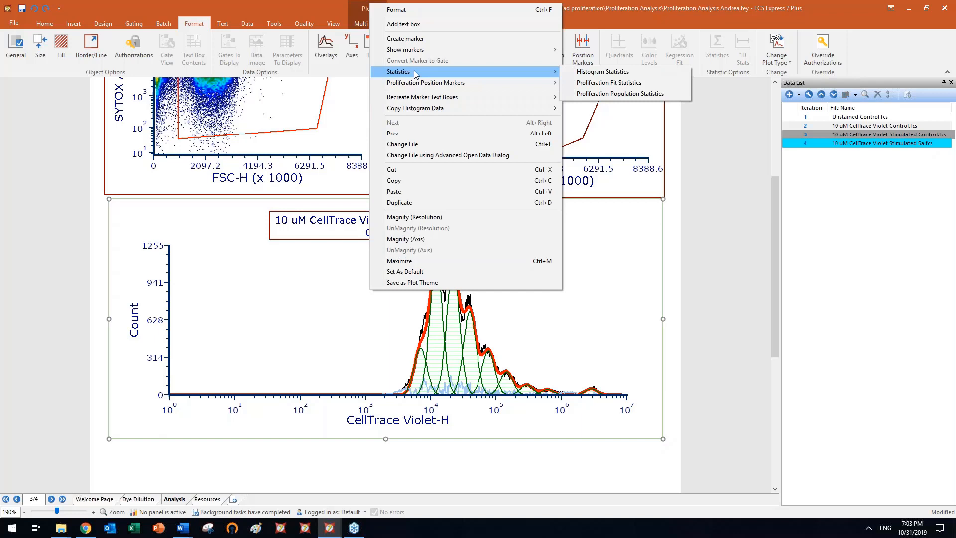
left_click(609, 83)
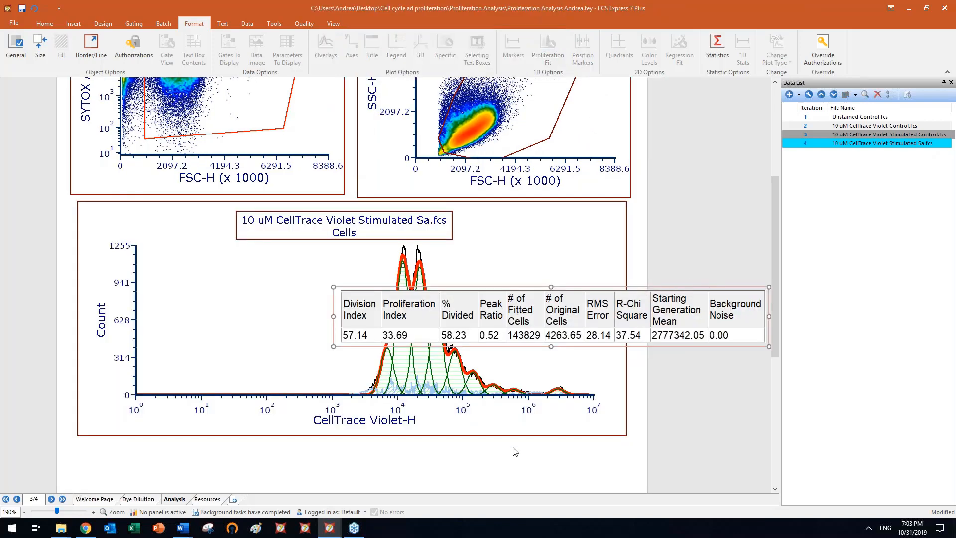
left_click(728, 289)
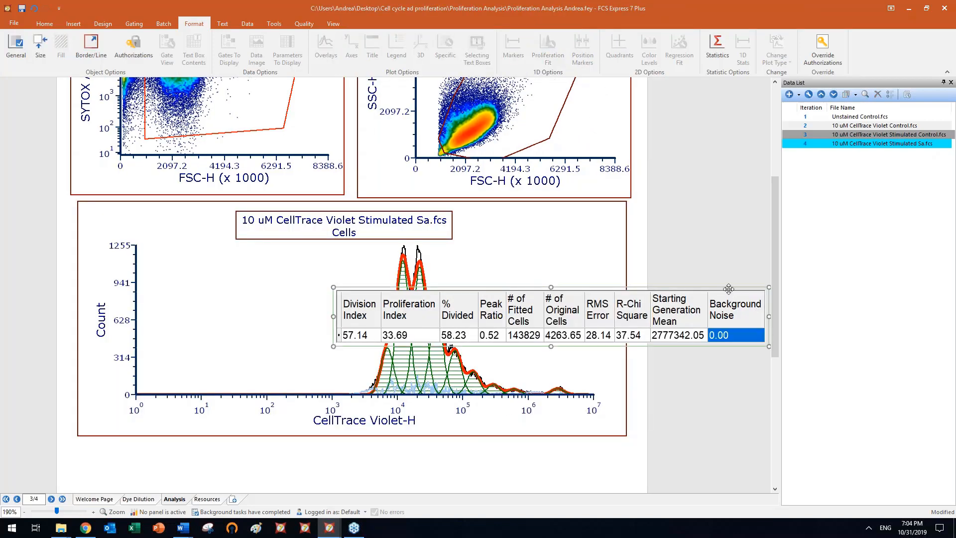
left_click_drag(728, 289, 520, 448)
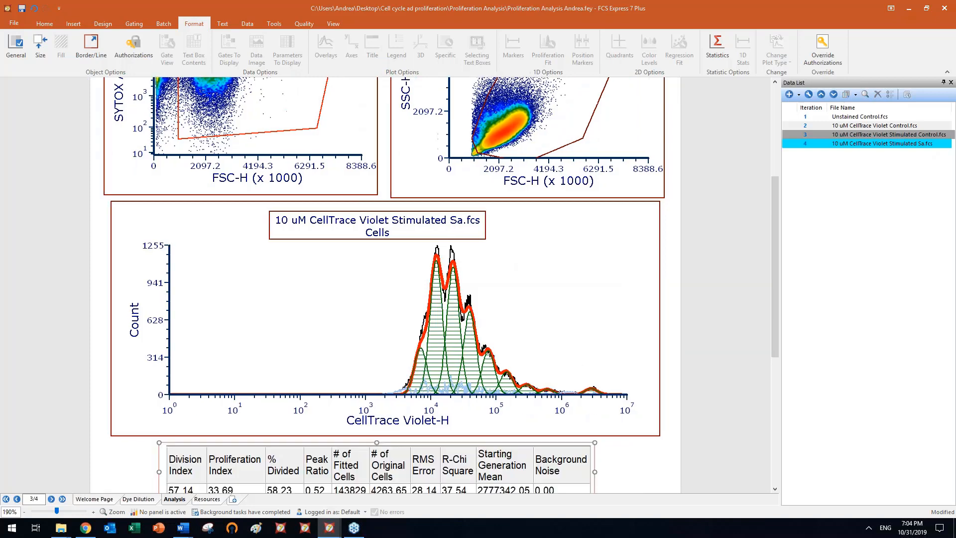
Add the Proliferation Population Statistics table for the same plot and place it below the fit statistics table
right_click(515, 231)
mouse_move(562, 300)
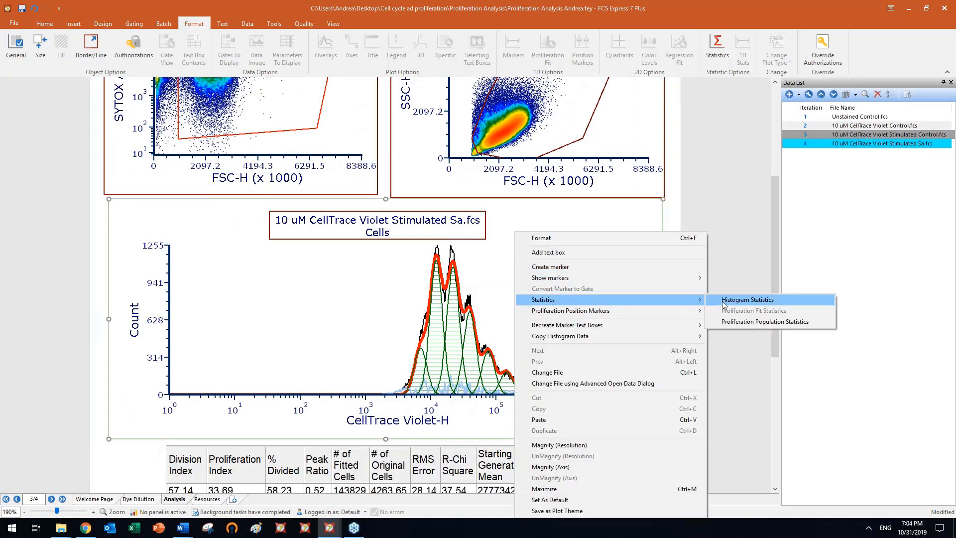
left_click(725, 321)
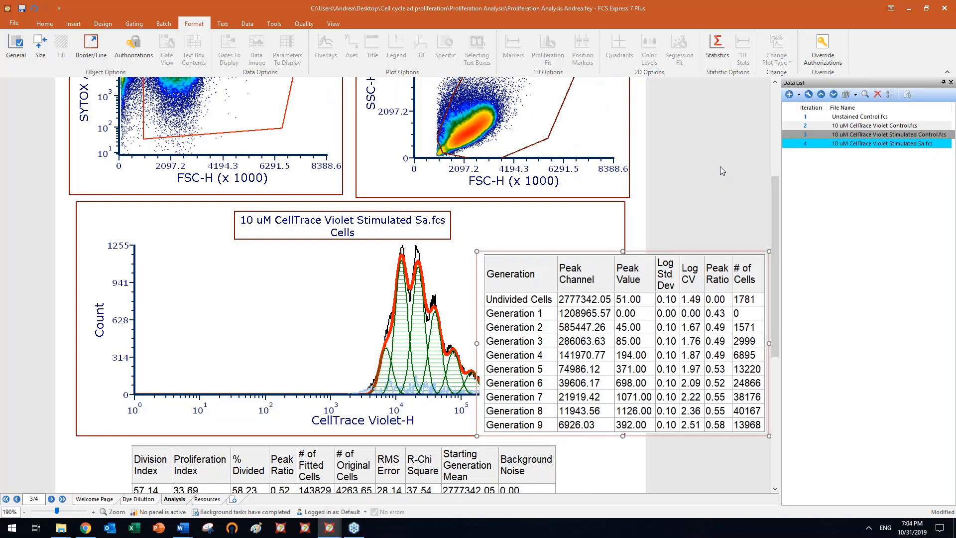
left_click(720, 166)
scroll(720, 166, "down", 3)
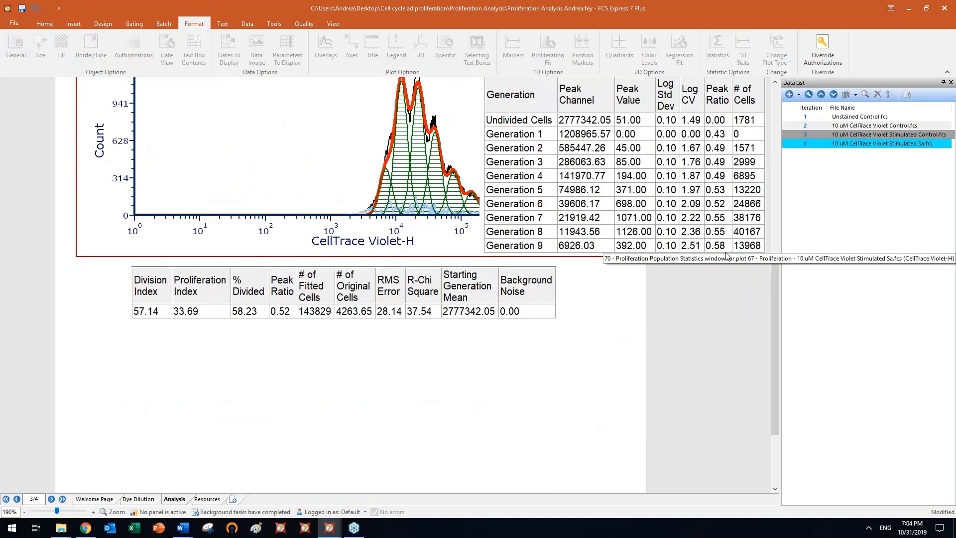
left_click(480, 157)
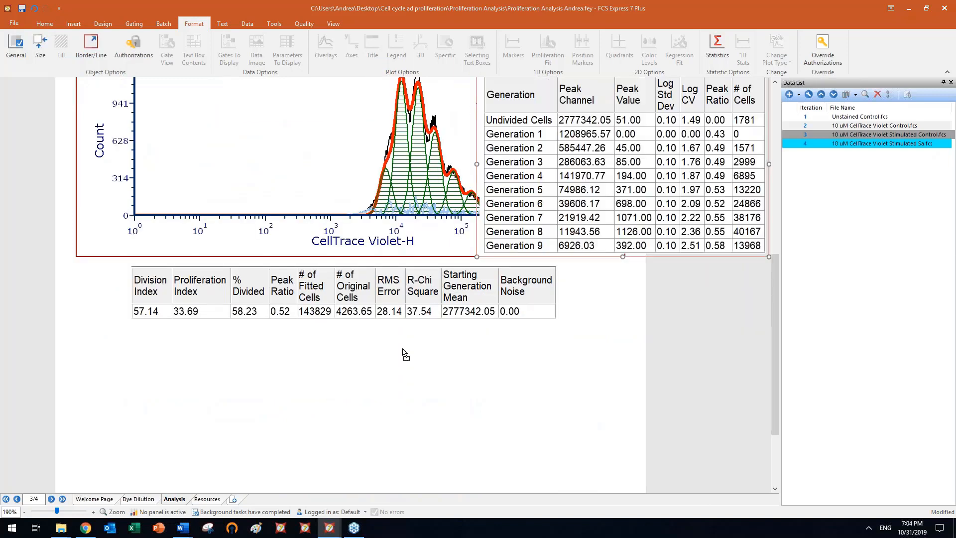
left_click_drag(403, 353, 428, 458)
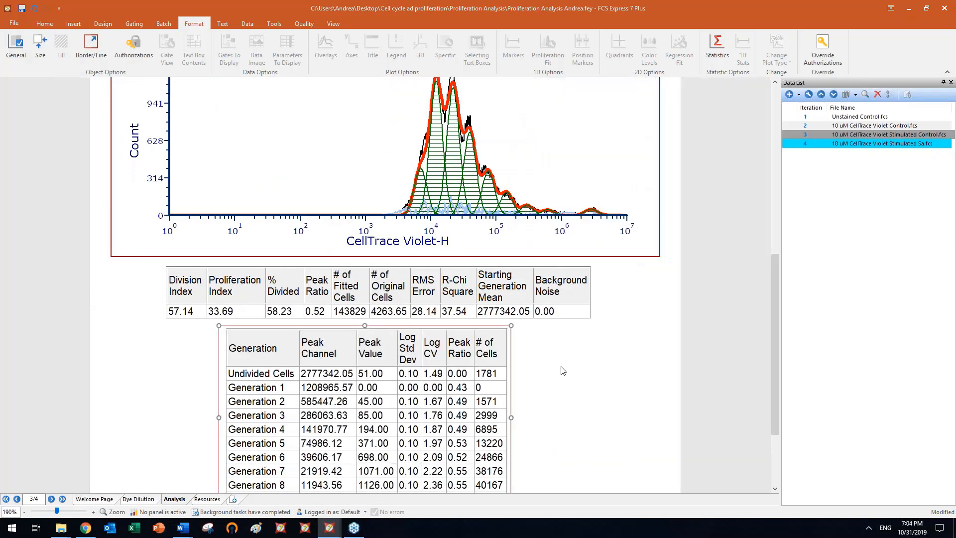
Review the fit statistics, including Proliferation Index, Peak Ratio, # of Original Cells, Starting Generation Mean and Background Noise
scroll(600, 371, "up", 2)
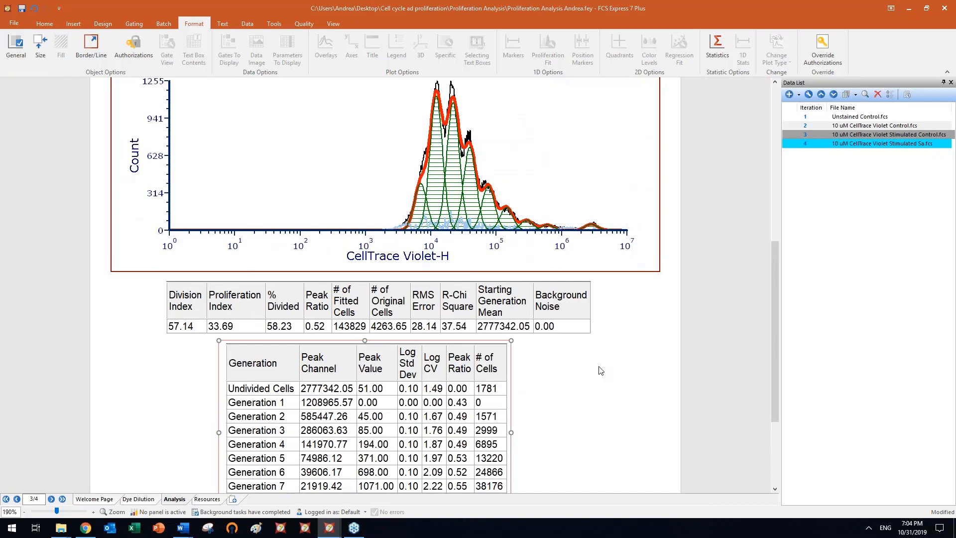
scroll(600, 370, "up", 2)
scroll(429, 184, "up", 2)
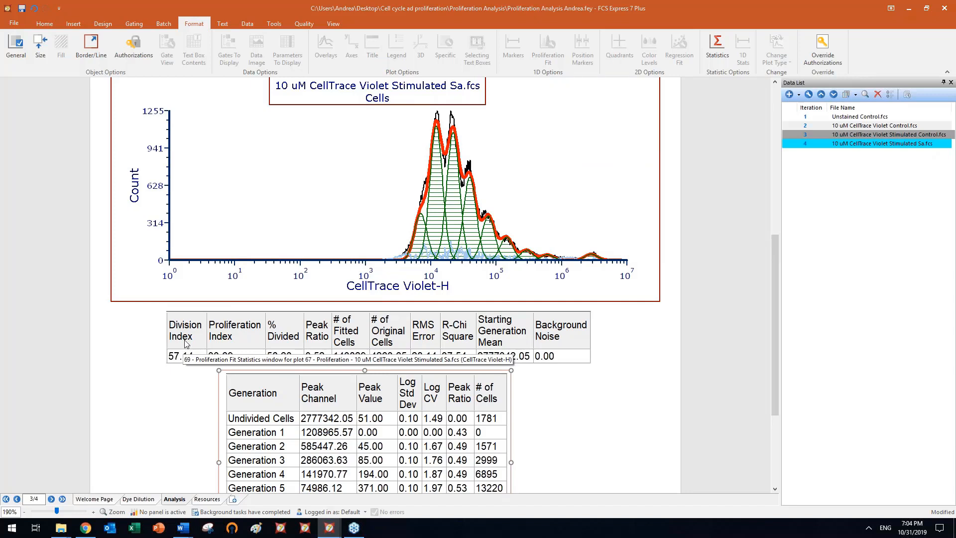
left_click(254, 355)
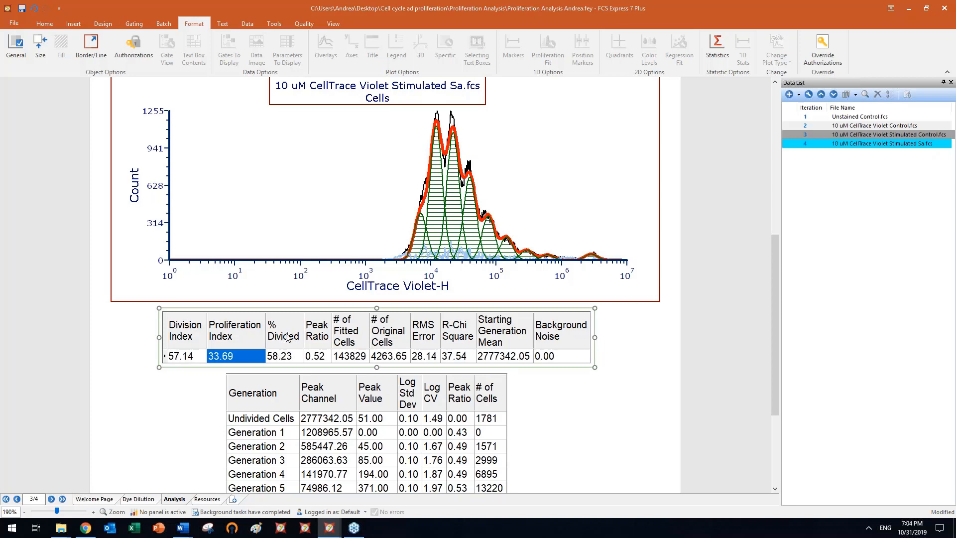
left_click(320, 337)
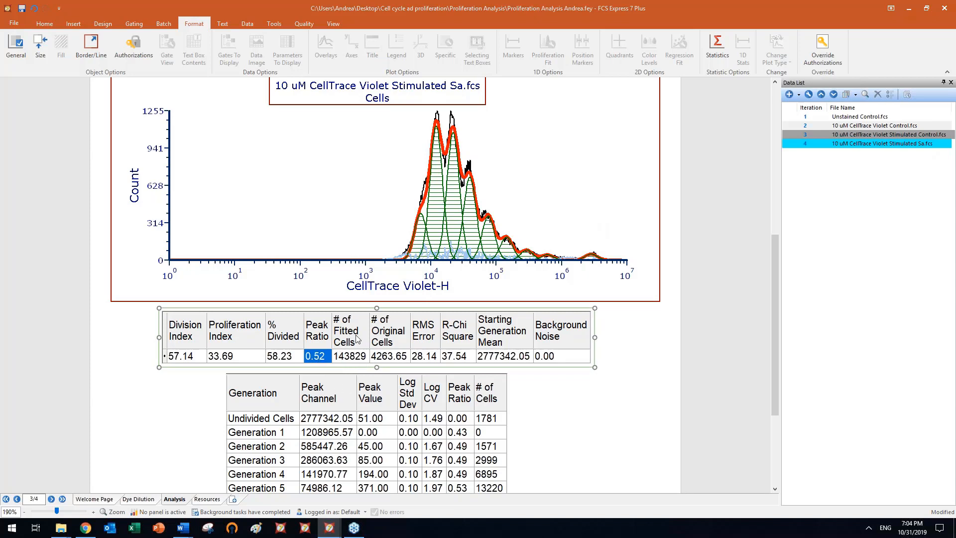
left_click(391, 360)
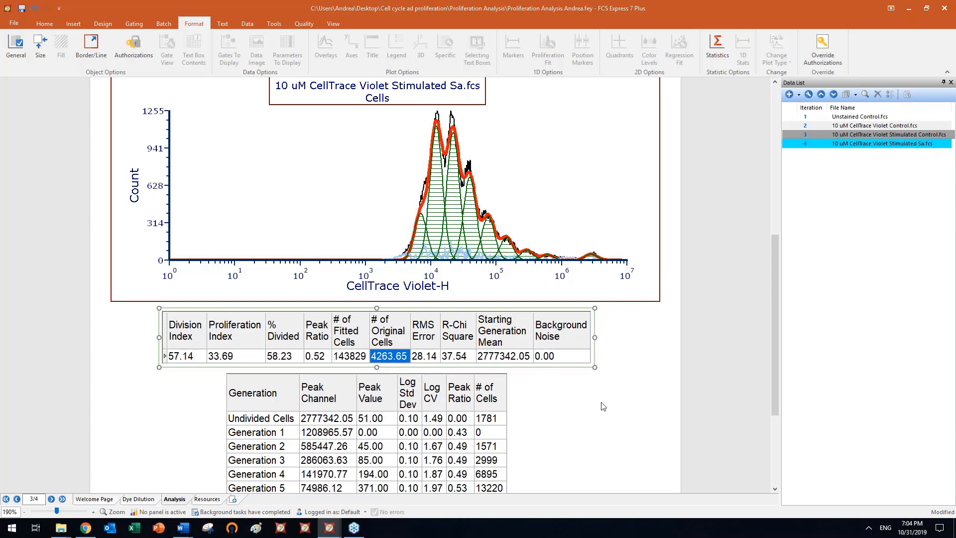
left_click(507, 329)
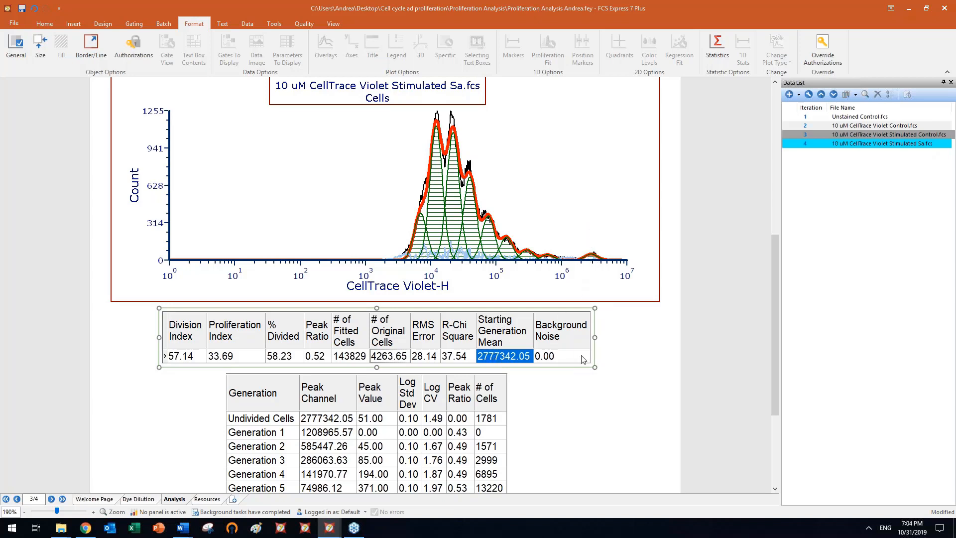
left_click(554, 357)
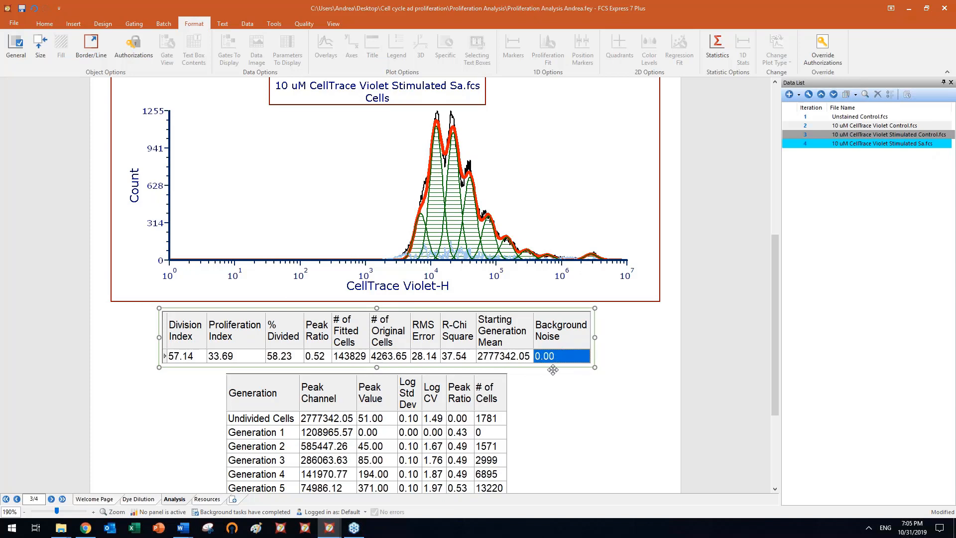
left_click(500, 359)
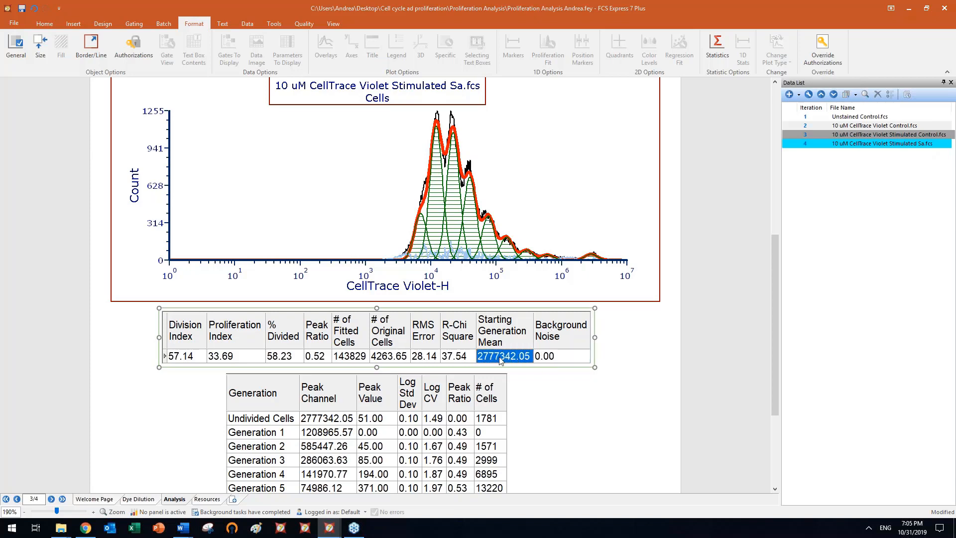
left_click_drag(499, 357, 542, 358)
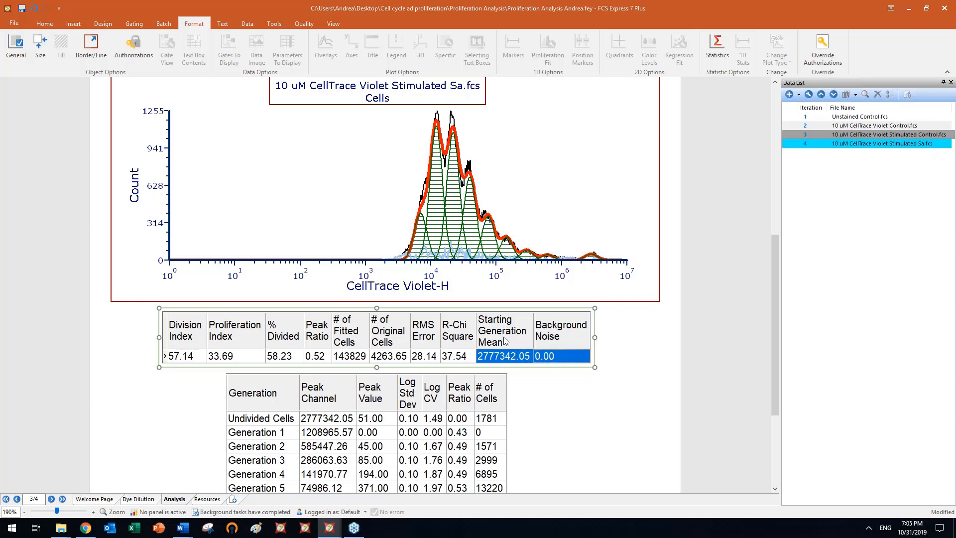
Show the Undivided cells peak position marker on the CellTrace Violet proliferation plot and increase its line width
left_click(542, 148)
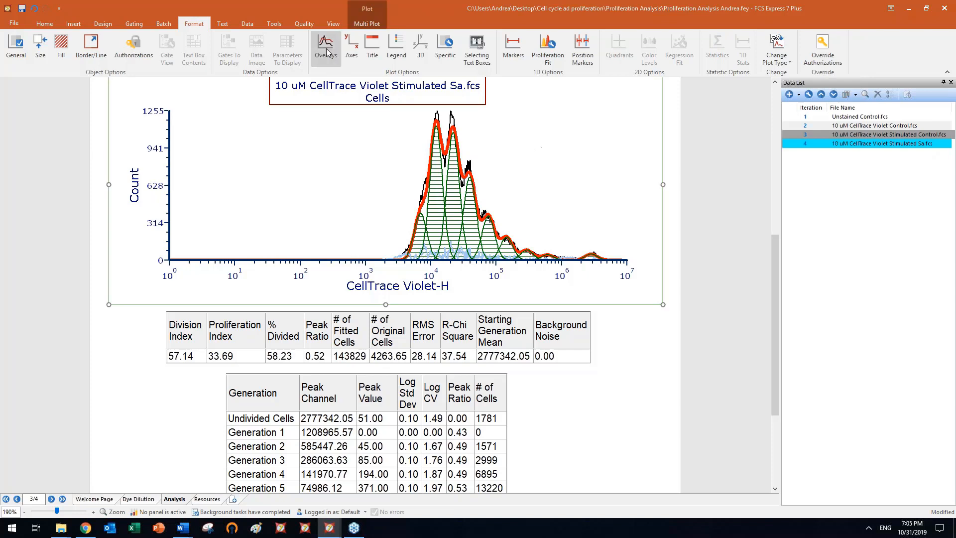
left_click(583, 49)
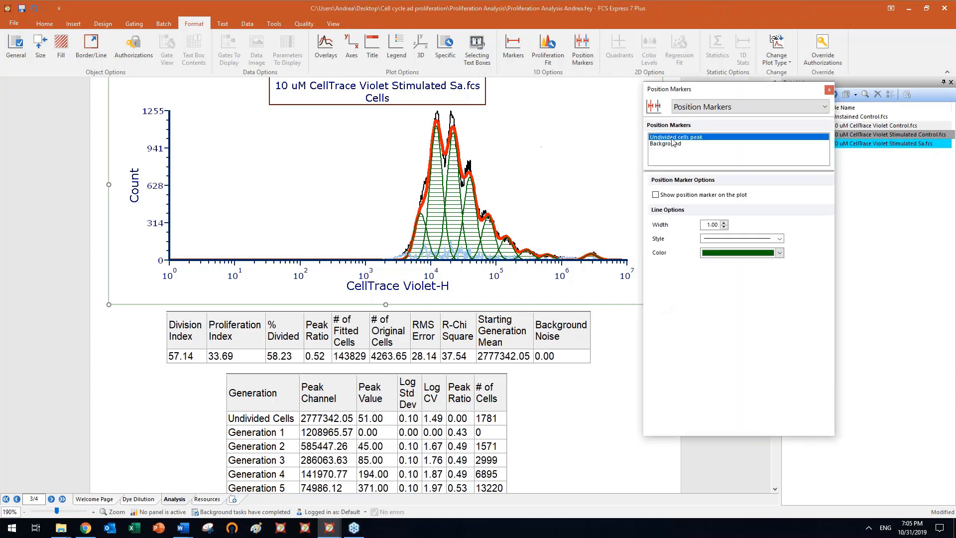
left_click(553, 359)
left_click(513, 358)
left_click(550, 186)
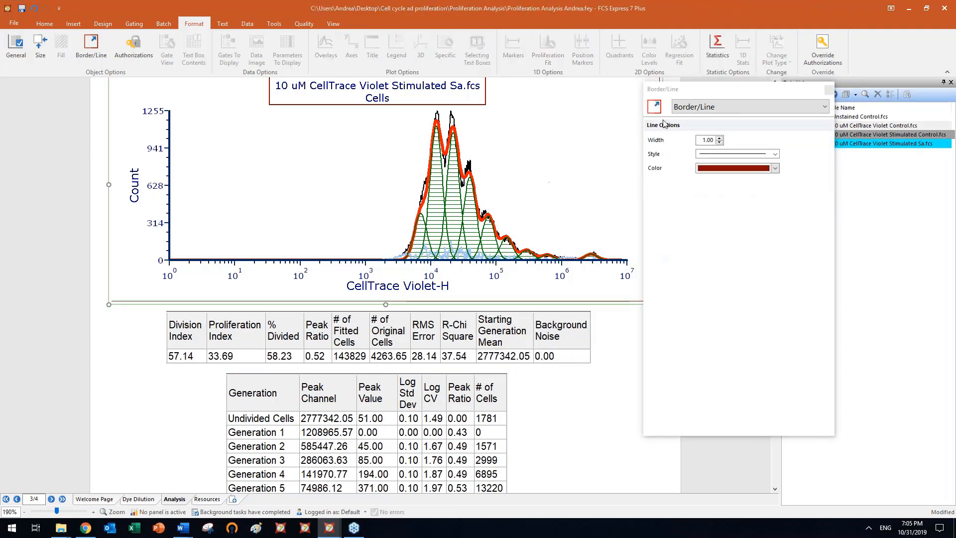
left_click(699, 110)
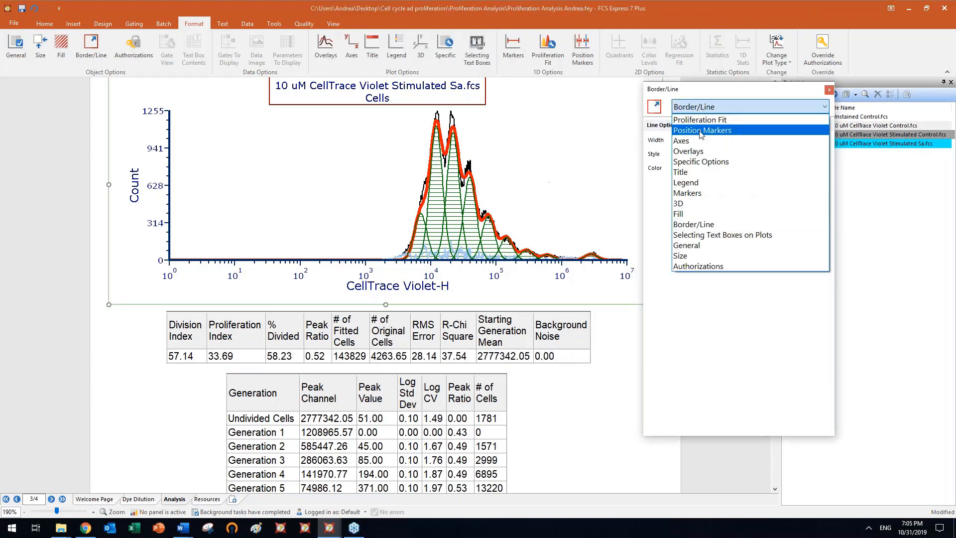
left_click(691, 131)
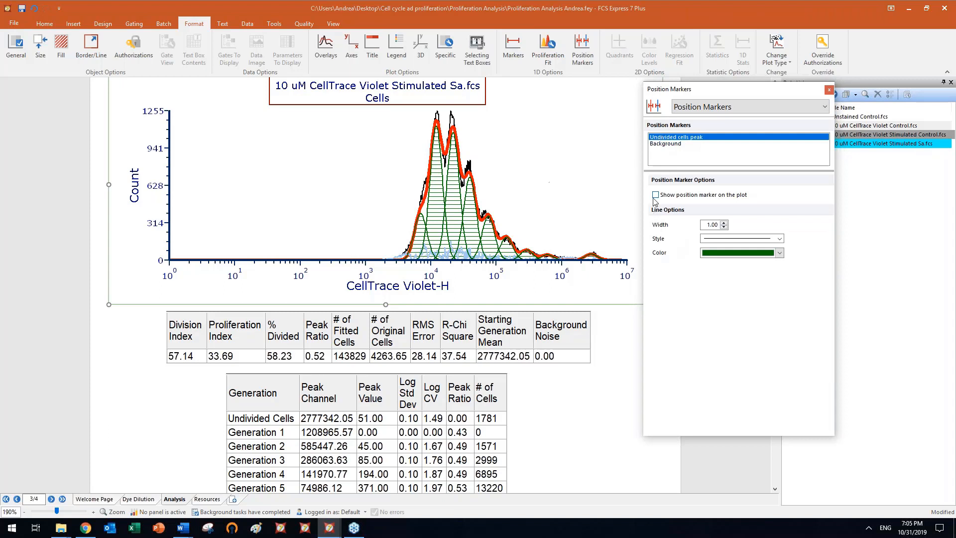
left_click(724, 223)
left_click(655, 195)
Show the Background position marker on the same plot with a line width of 2.00 and an orange color
left_click(664, 143)
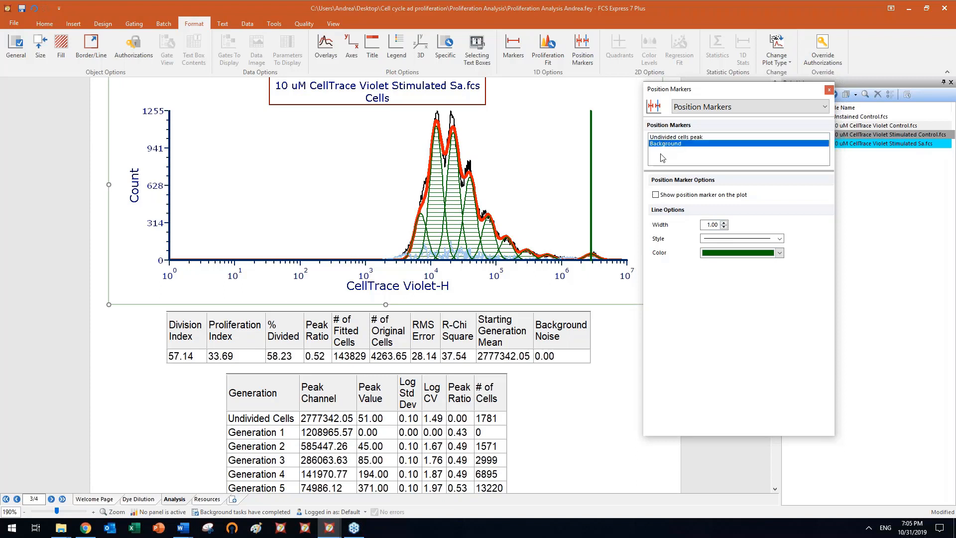
left_click(655, 195)
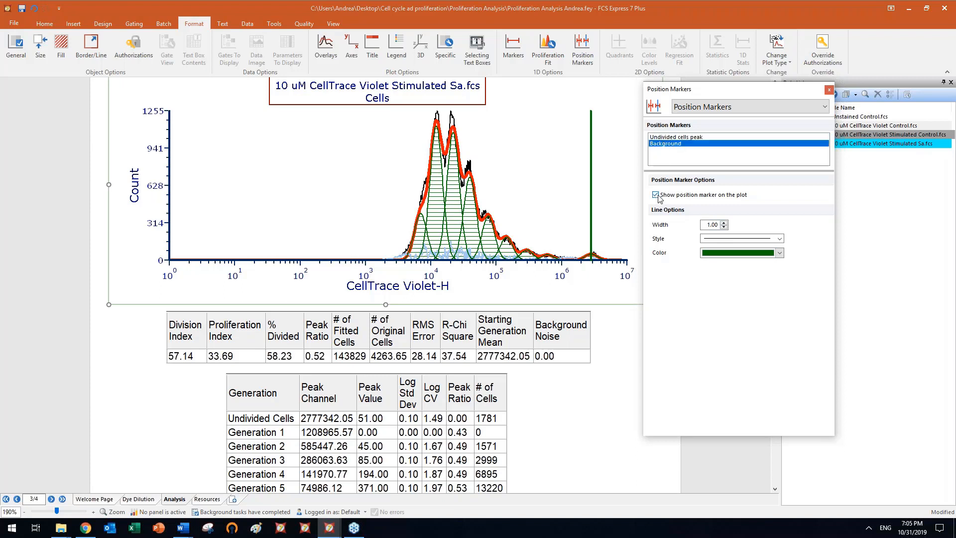
left_click(724, 223)
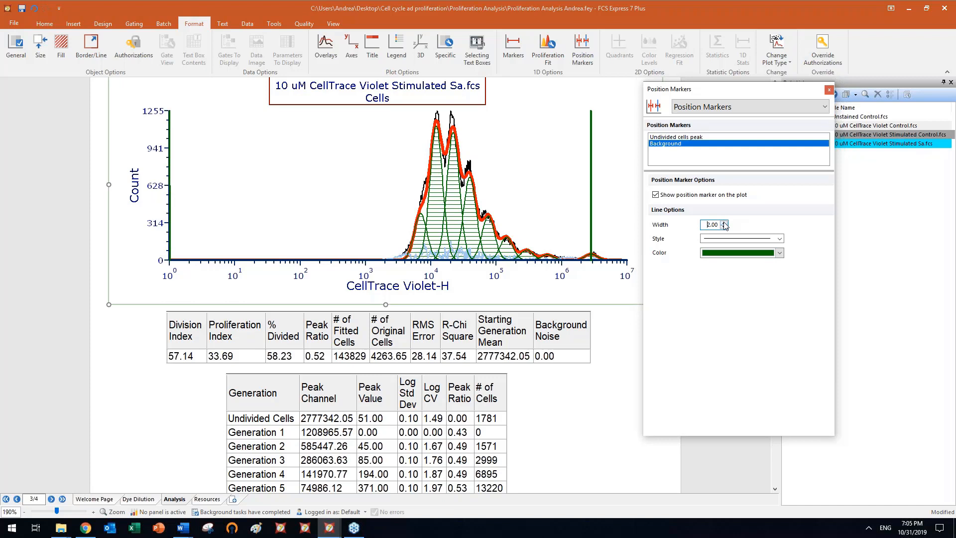
left_click(779, 253)
left_click(723, 273)
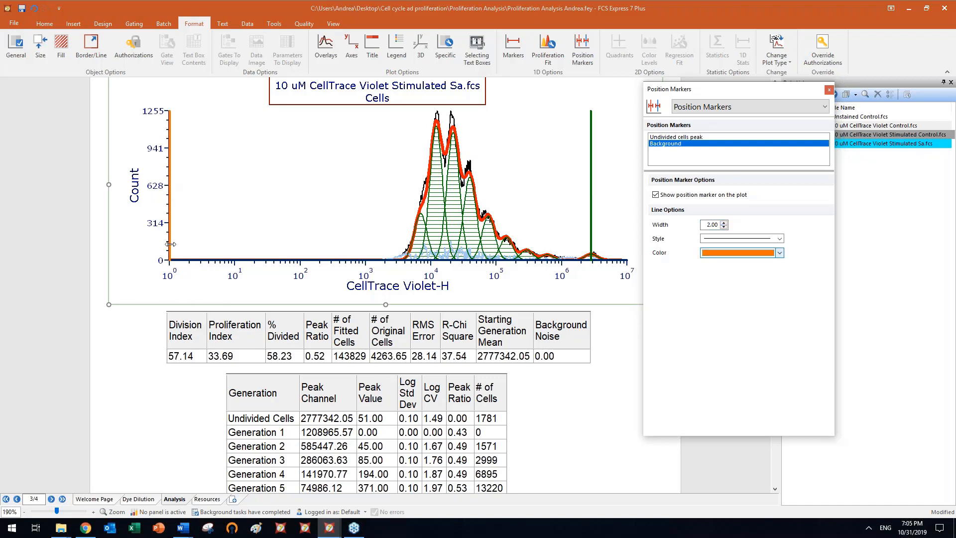
left_click(829, 90)
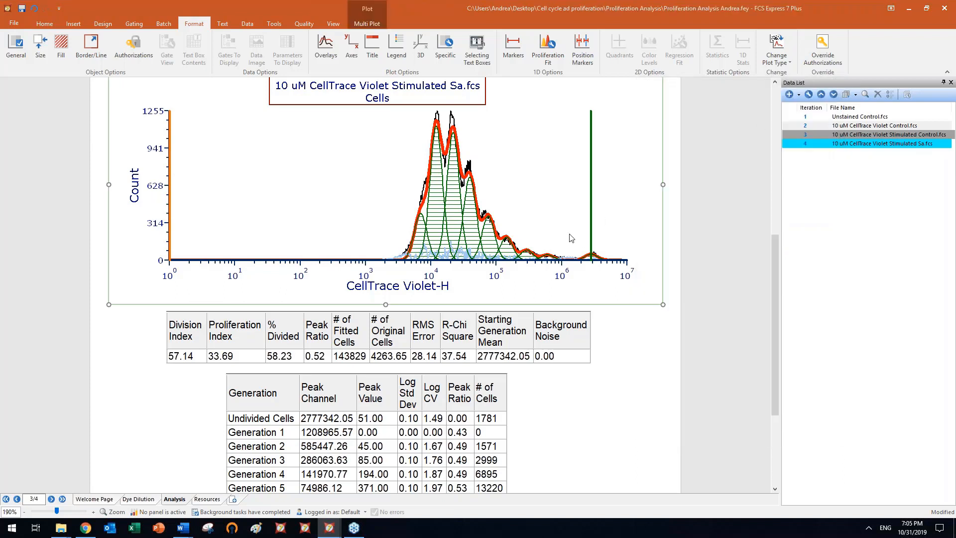
left_click(644, 377)
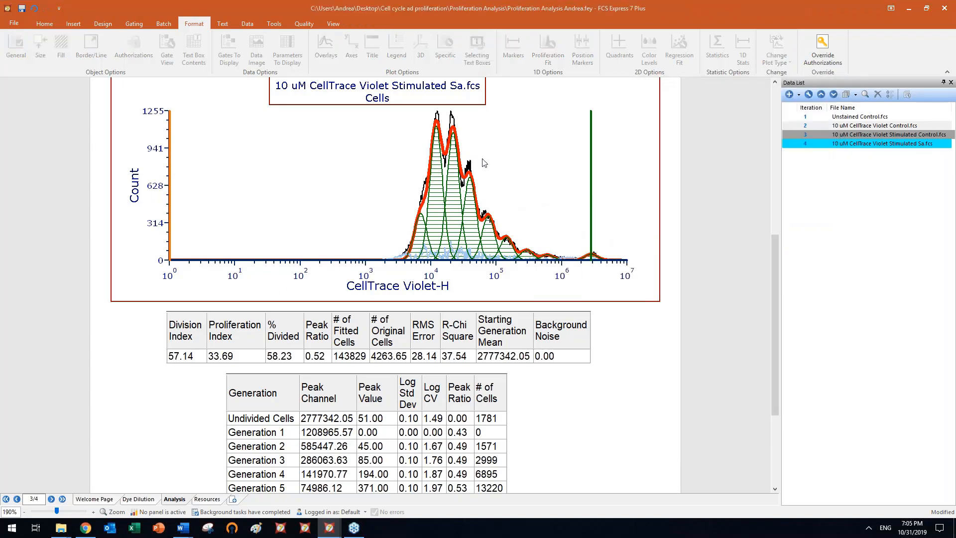
Switch all objects to iteration 3, 10 uM CellTrace Violet Stimulated Control.fcs, and view its proliferation fit and statistics
scroll(717, 227, "up", 2)
left_click(247, 23)
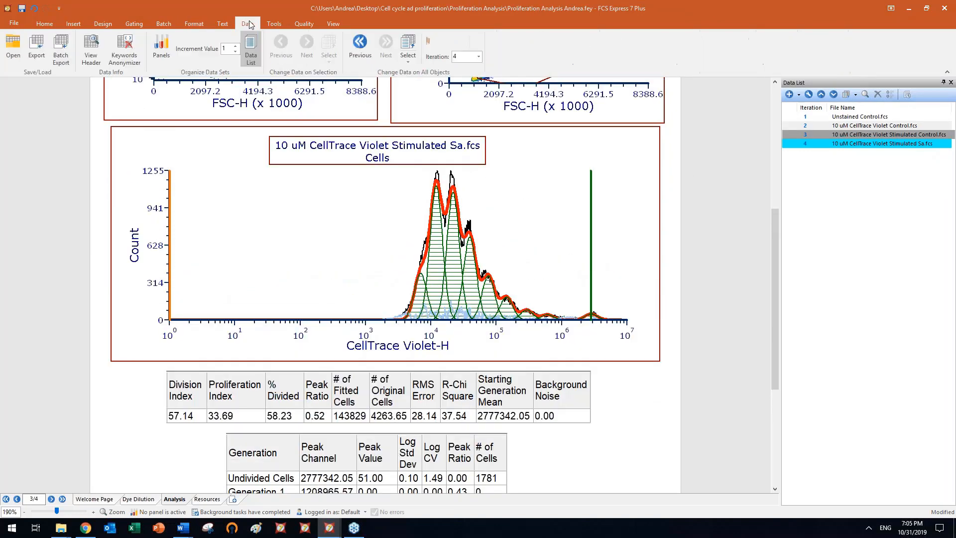
left_click(361, 44)
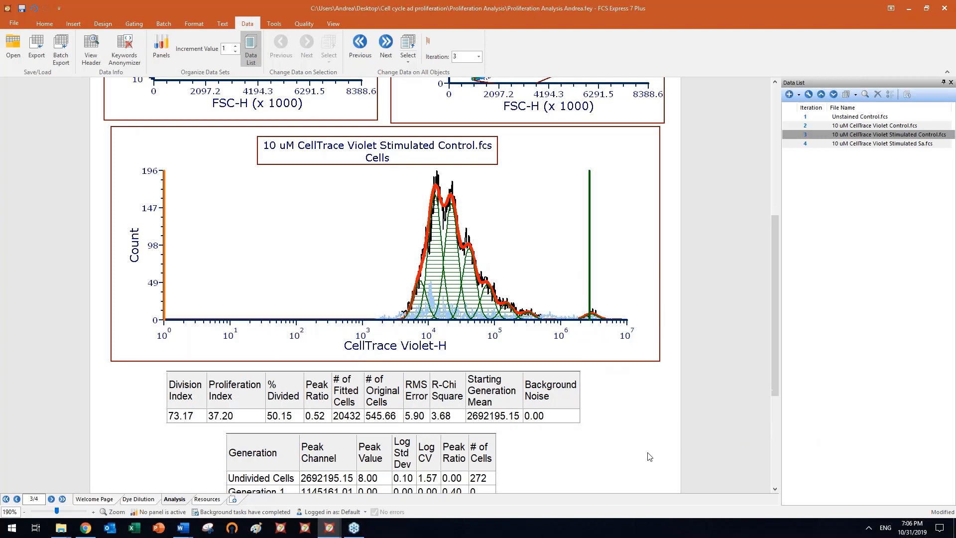
scroll(647, 454, "down", 2)
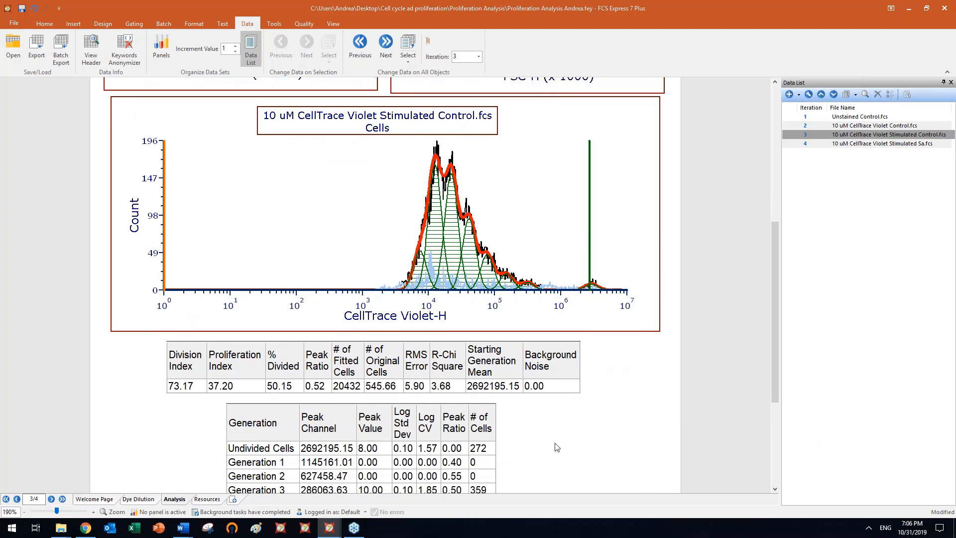
scroll(657, 448, "down", 3)
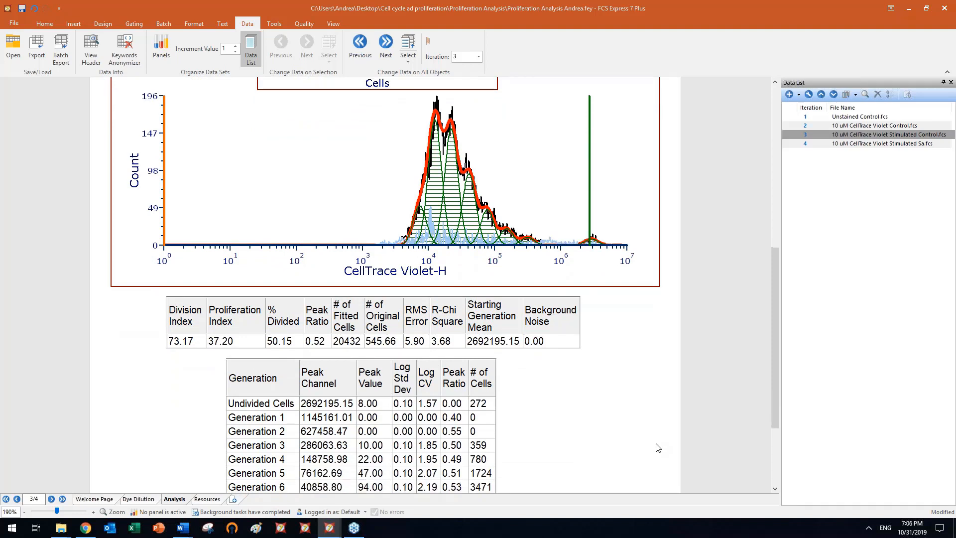
scroll(550, 417, "down", 2)
Add the # of Orig cells and % of Orig Cells columns to the Proliferation Population Statistics table
left_click(499, 345)
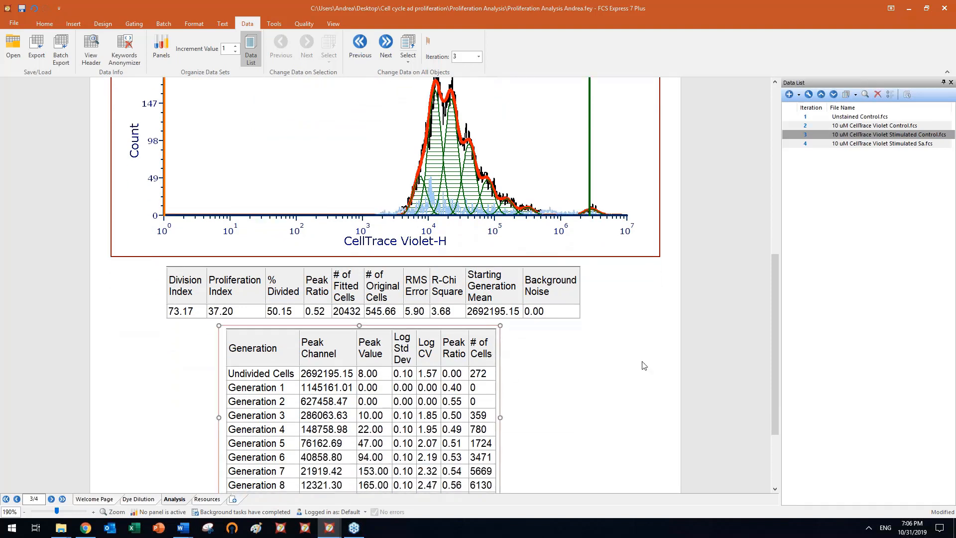
left_click_drag(775, 305, 774, 348)
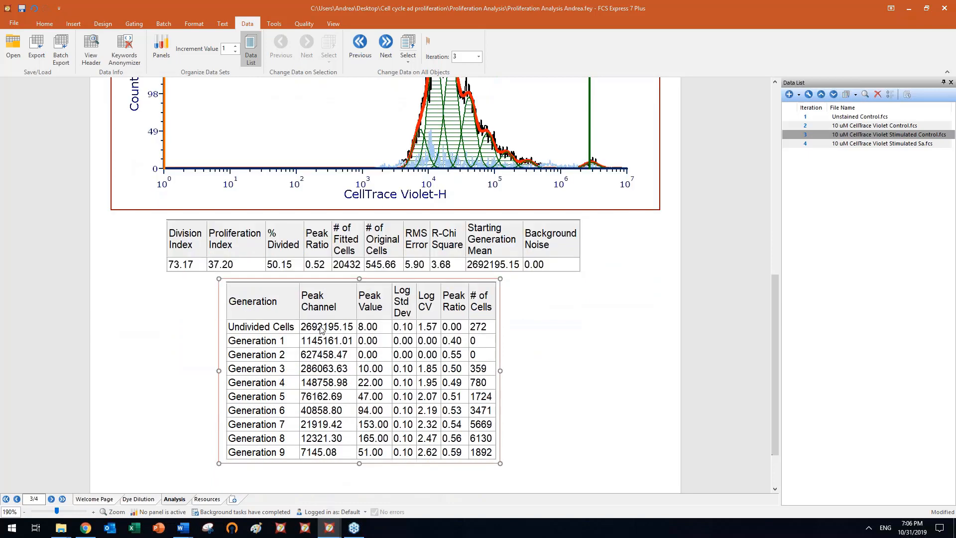
right_click(462, 299)
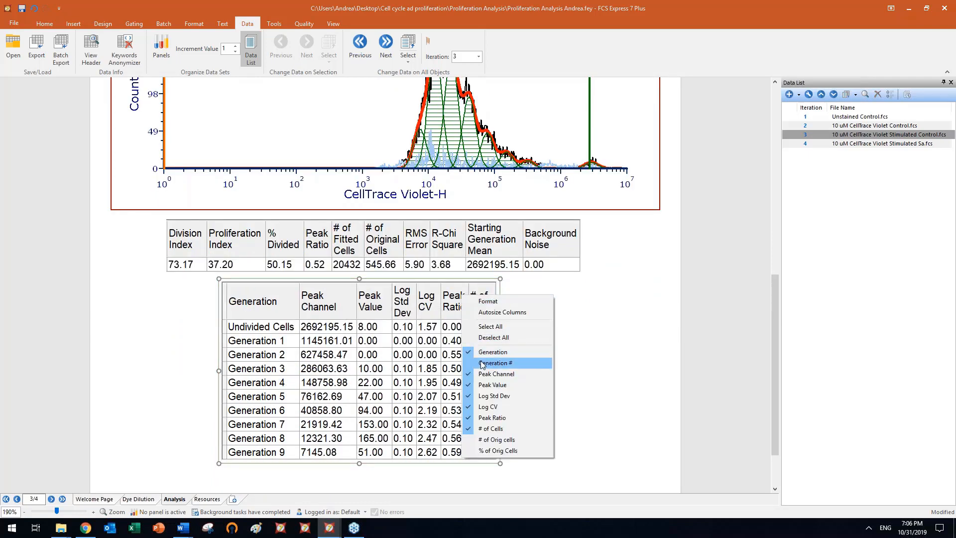
left_click(495, 440)
right_click(471, 302)
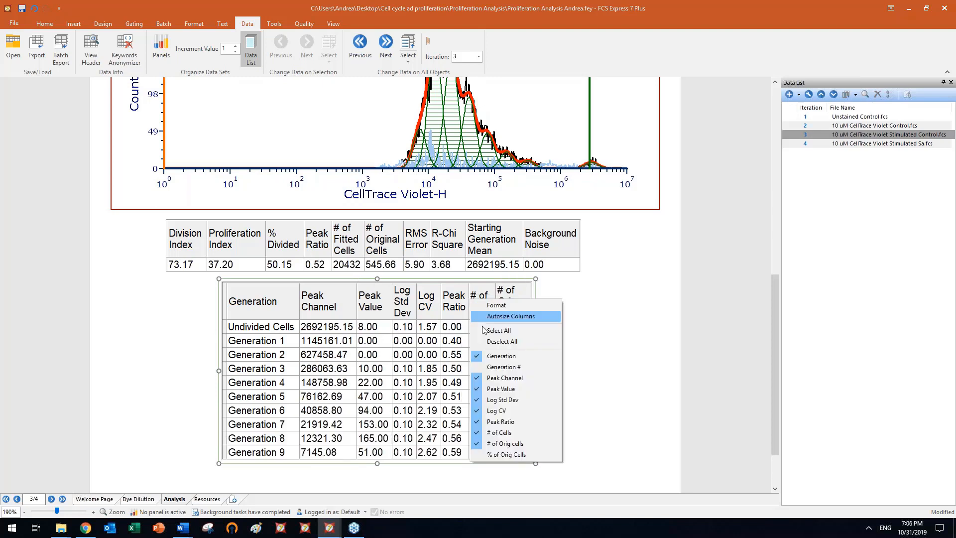
left_click(488, 454)
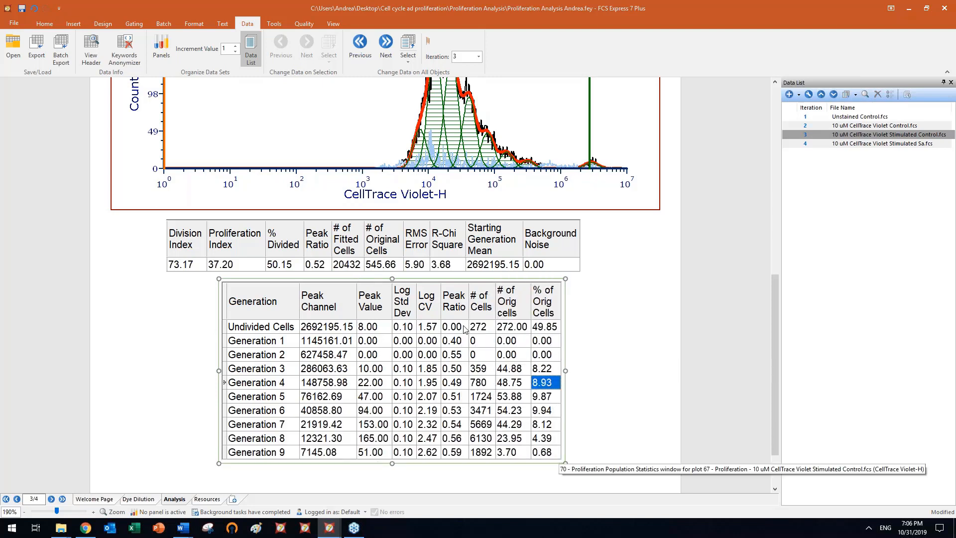
Examine the population statistics per generation, comparing peak values, # of Cells, # of Orig cells and % of Orig Cells for Generations 1 to 3
left_click_drag(264, 344, 267, 451)
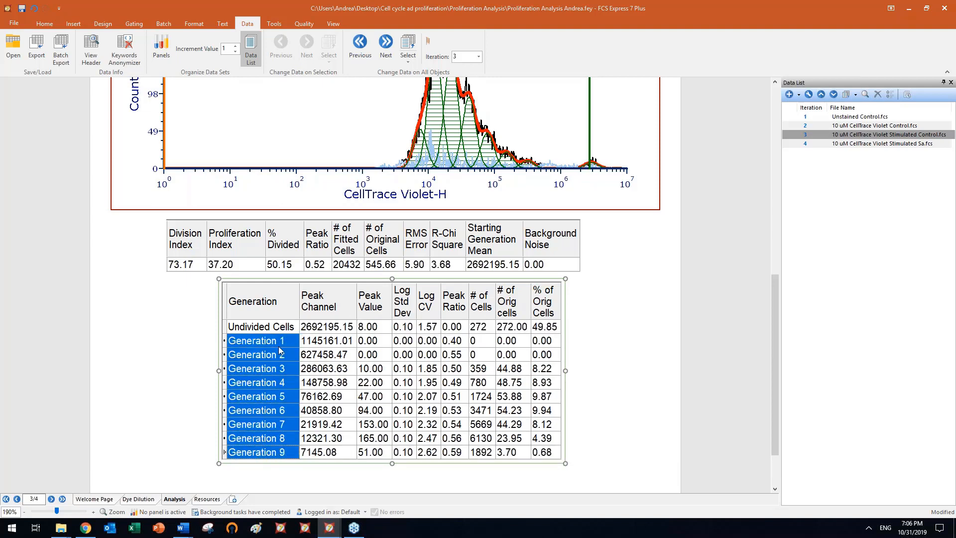
left_click(379, 340)
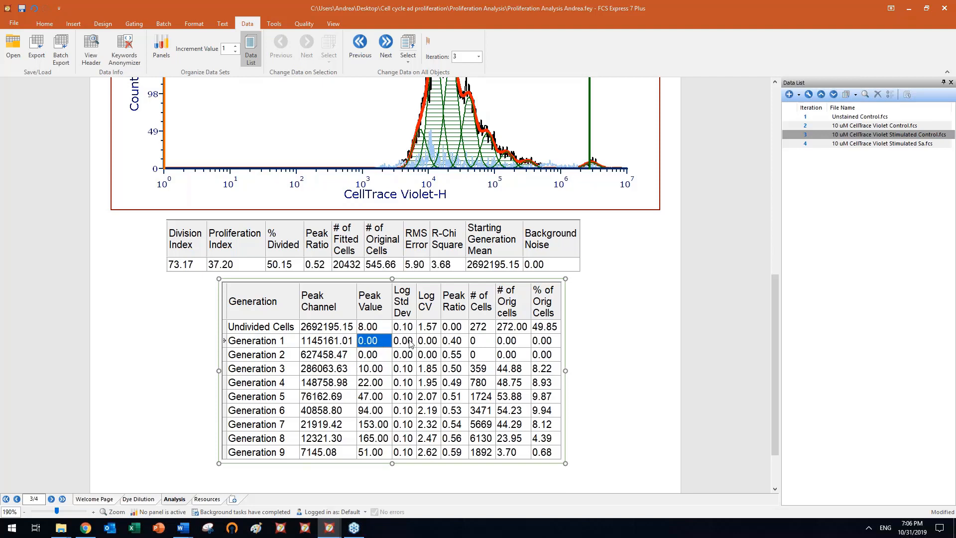
left_click_drag(540, 344, 542, 362)
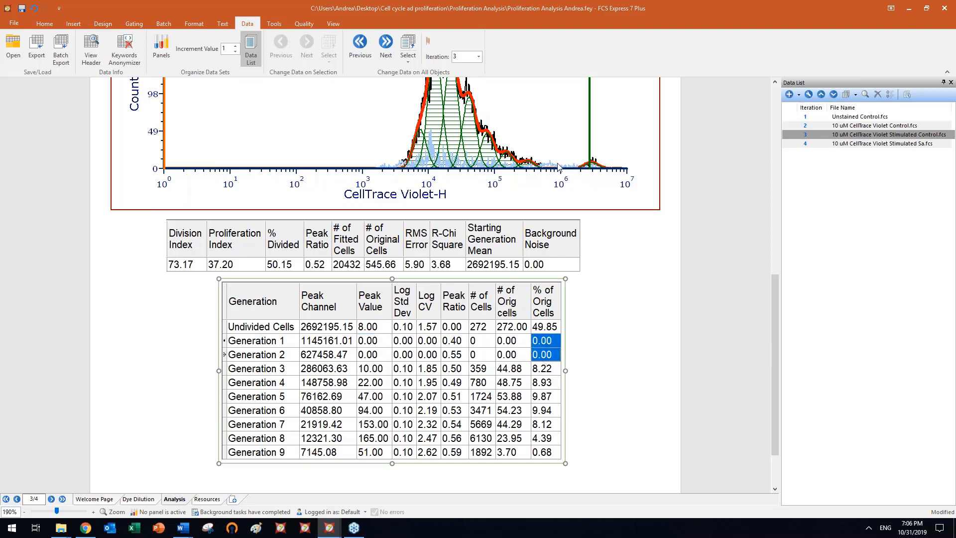
left_click(278, 369)
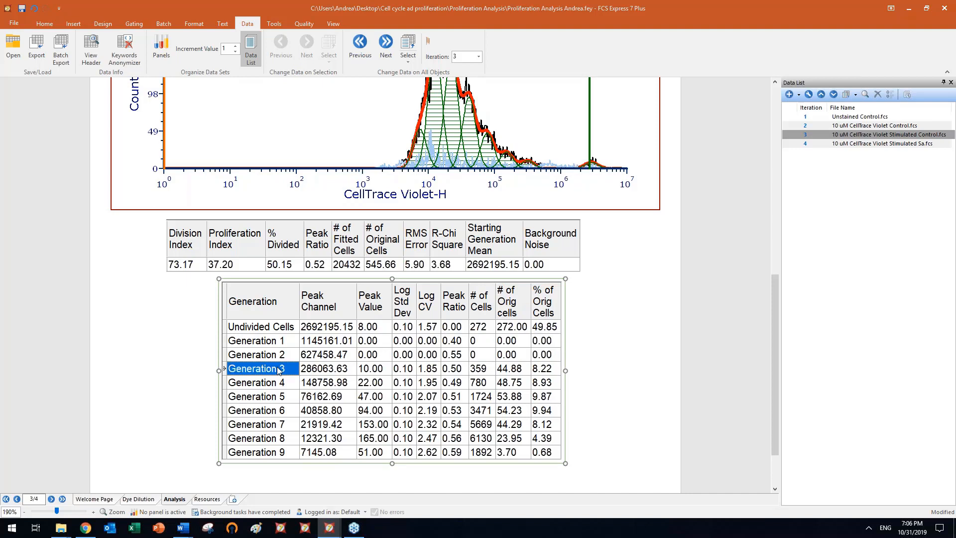
left_click(480, 369)
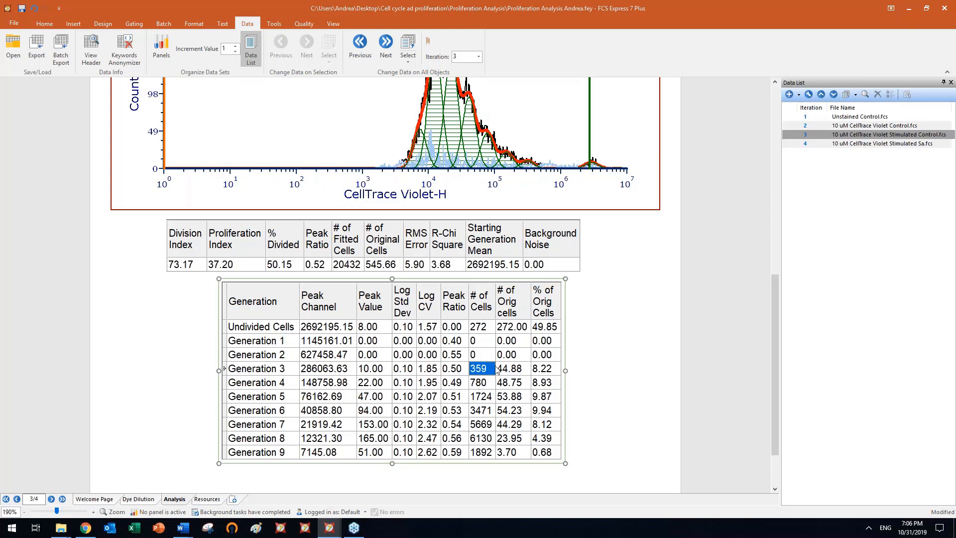
left_click(517, 373)
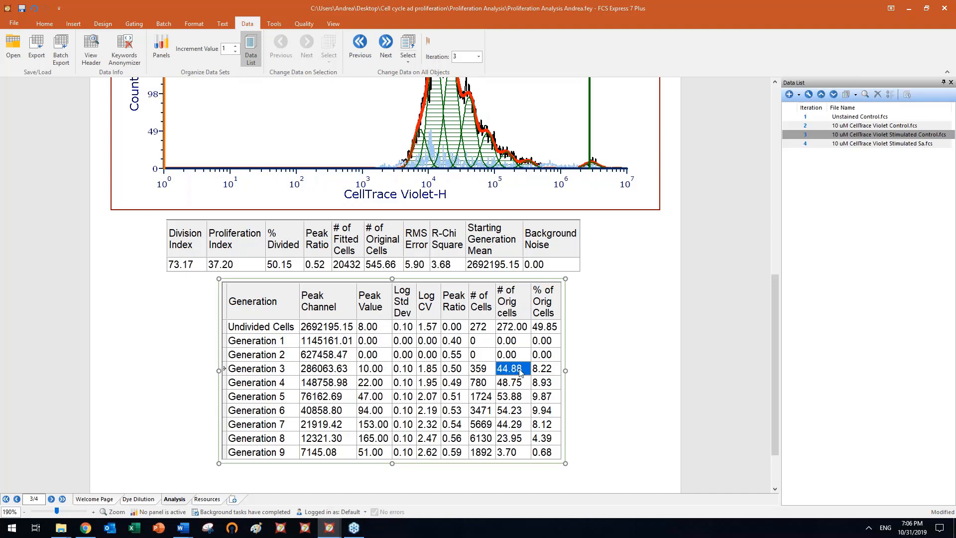
left_click(544, 371)
left_click(327, 332)
left_click_drag(327, 326, 545, 452)
left_click(607, 370)
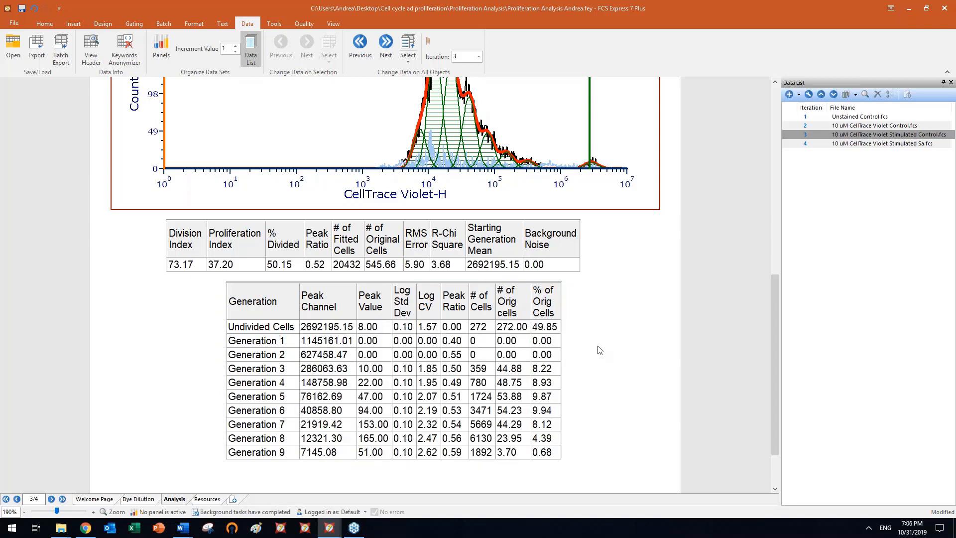
View the statistics for iteration 2, 10 uM CellTrace Violet Control.fcs, and return all objects to iteration 4, 10 uM CellTrace Violet Stimulated Sa.fcs
left_click(360, 44)
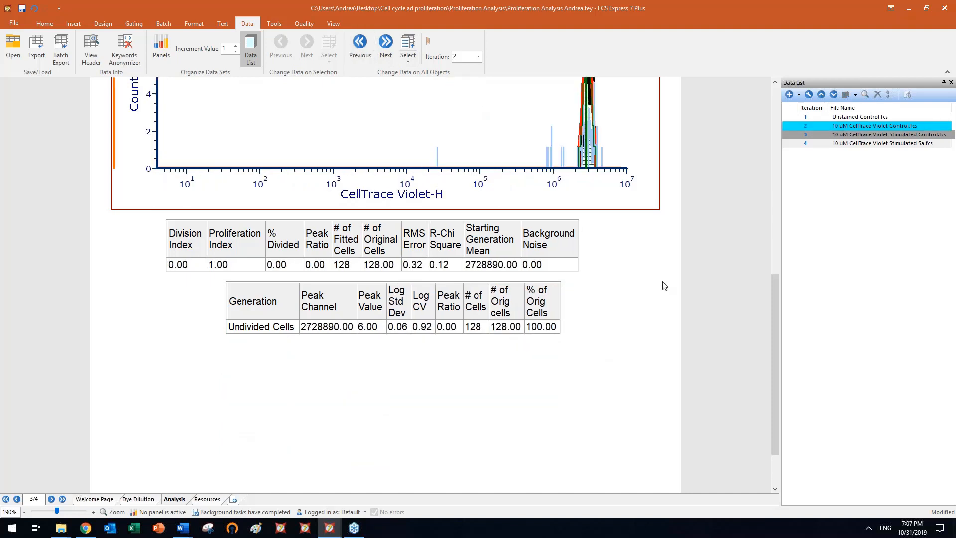
scroll(665, 285, "up", 1)
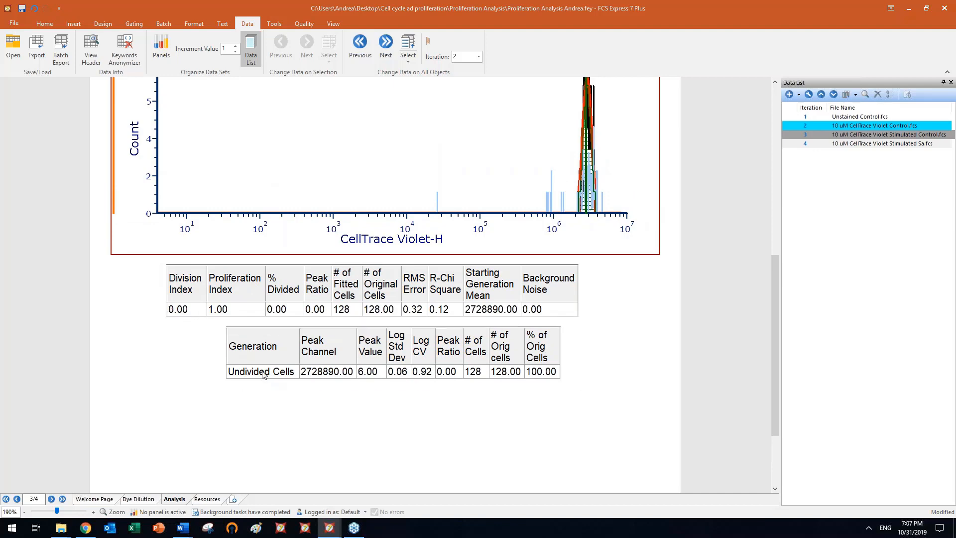
left_click(386, 46)
left_click(387, 47)
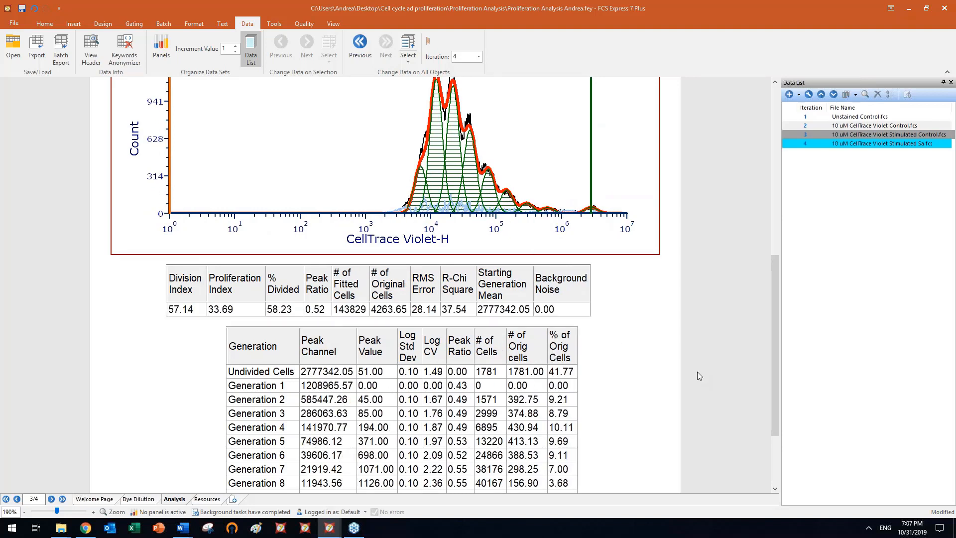
scroll(680, 350, "up", 2)
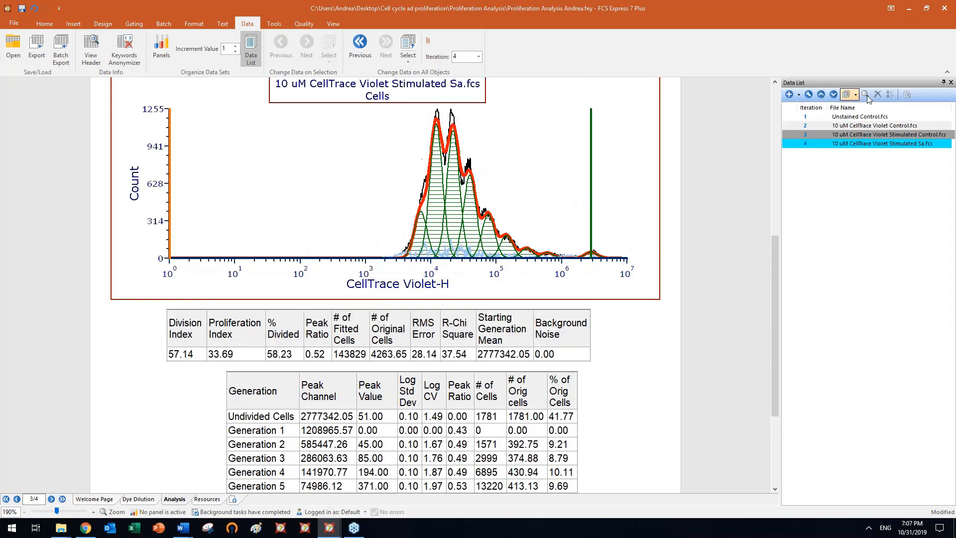
Auto-hide the Data List and bring the whole proliferation plot into view above its statistics tables
left_click(944, 83)
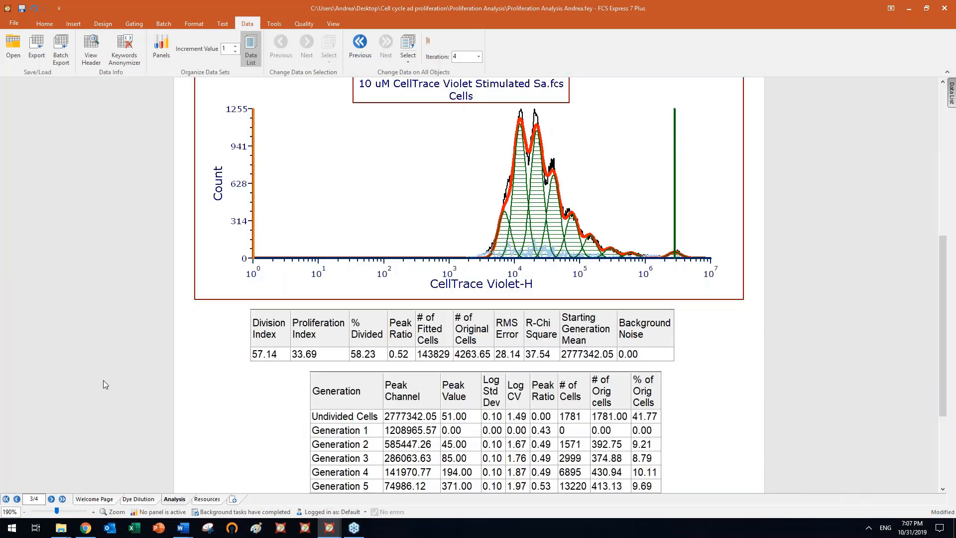
scroll(125, 370, "up", 1)
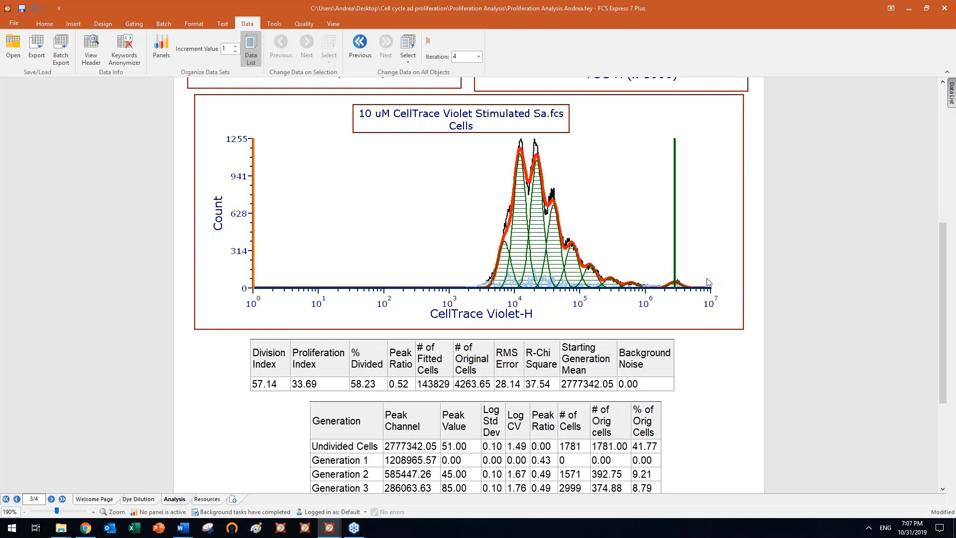
mouse_move(681, 280)
Add only a histogram of 10 uM CellTrace Violet Control.fcs from the data list beside the Analysis page
mouse_move(951, 98)
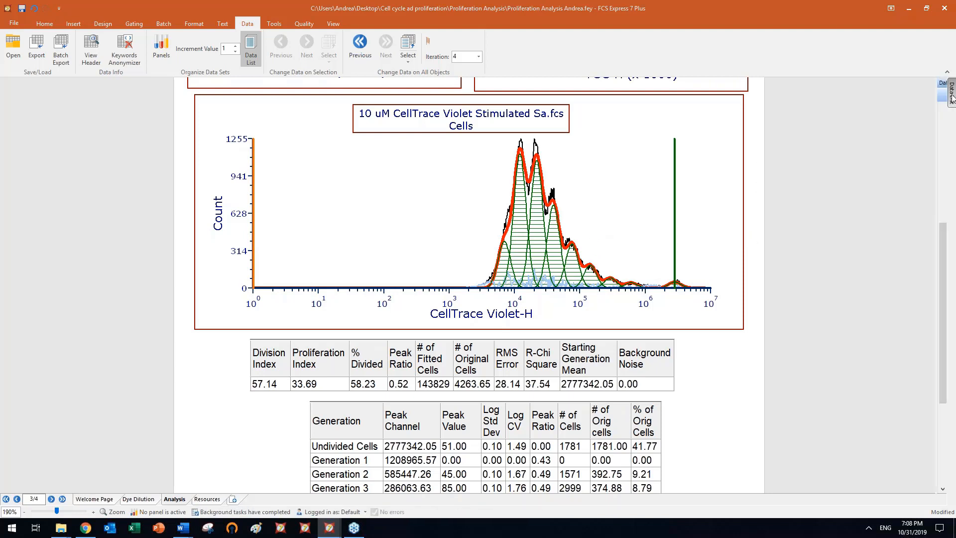
left_click(852, 128)
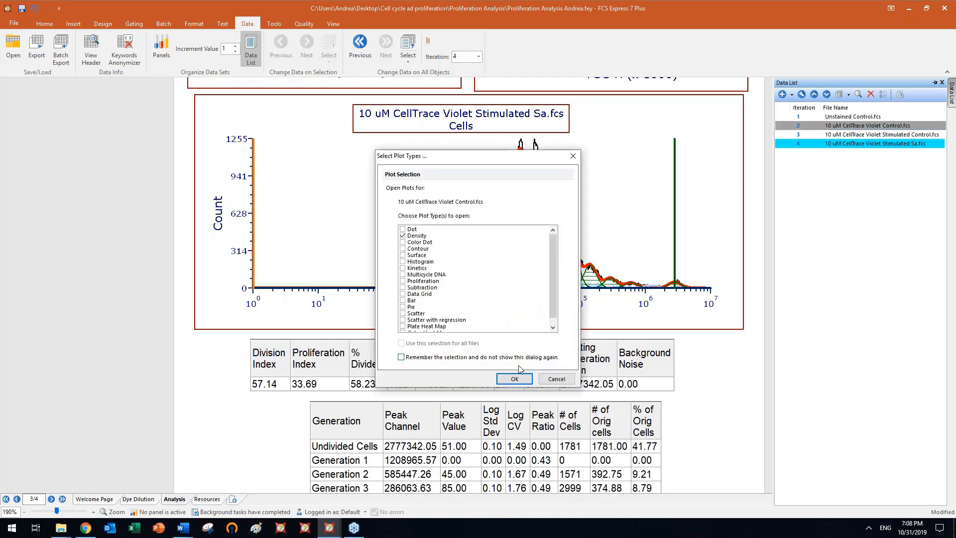
left_click(403, 236)
left_click(402, 261)
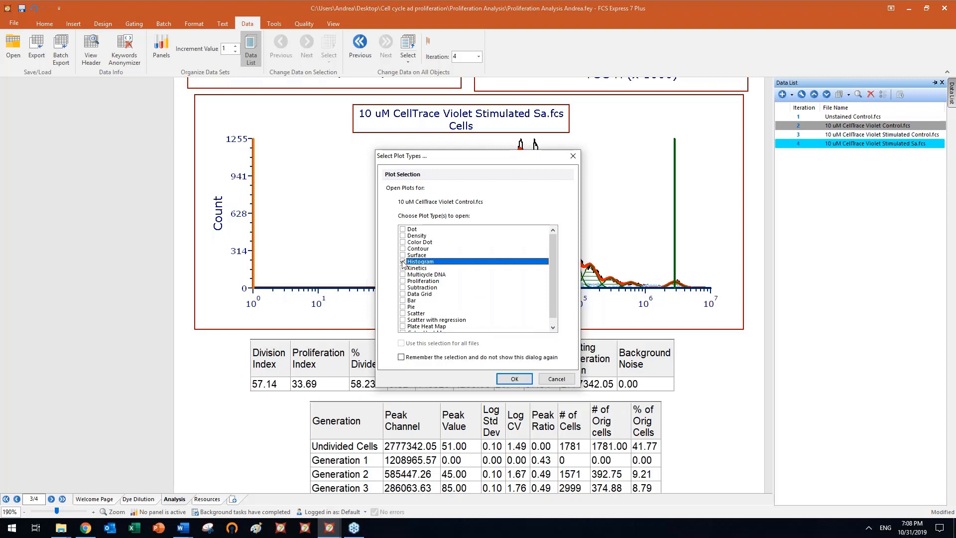
left_click(515, 379)
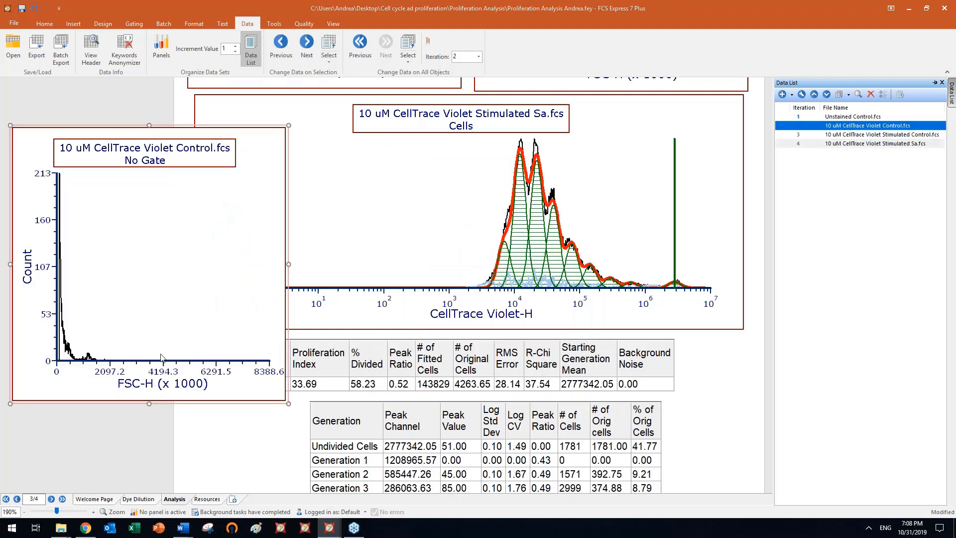
Plot CellTrace Violet-H on the new histogram's x-axis and shrink the plot to fit beside the page
left_click(160, 384)
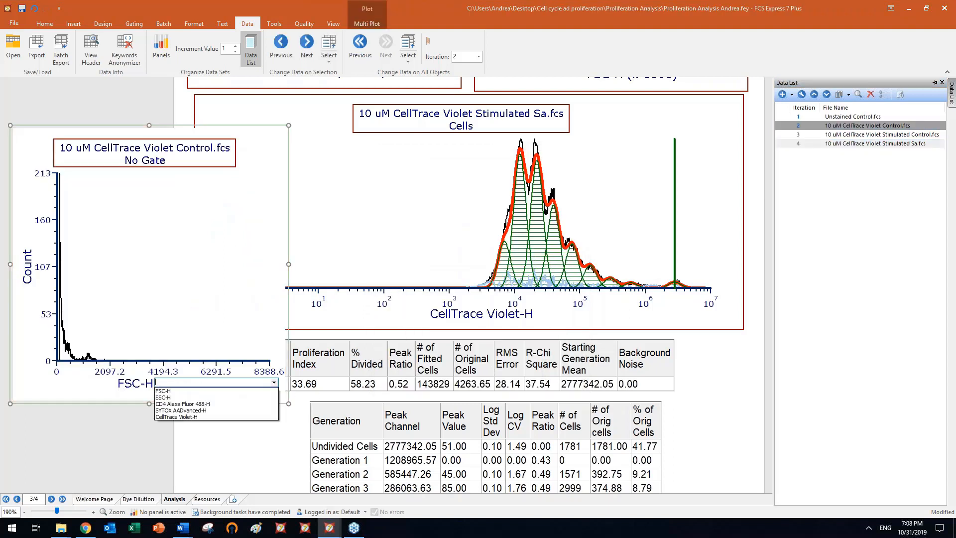
left_click(176, 417)
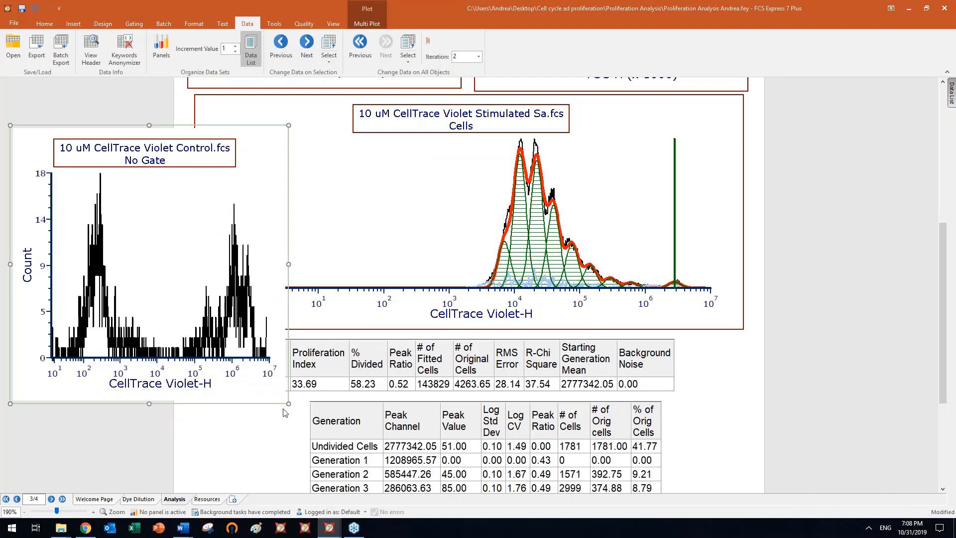
left_click_drag(288, 403, 166, 293)
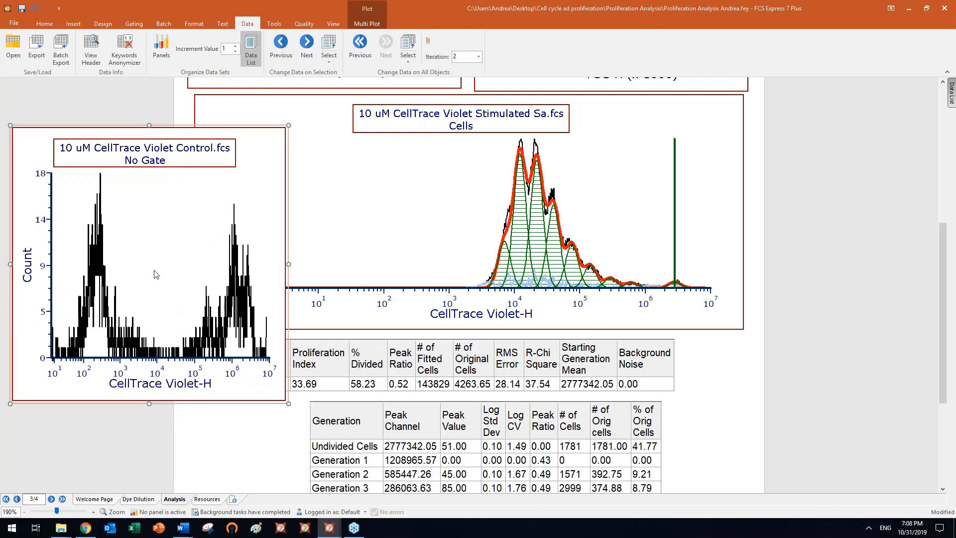
Apply the Cells gate to the 10 uM CellTrace Violet Control histogram
scroll(133, 401, "up", 3)
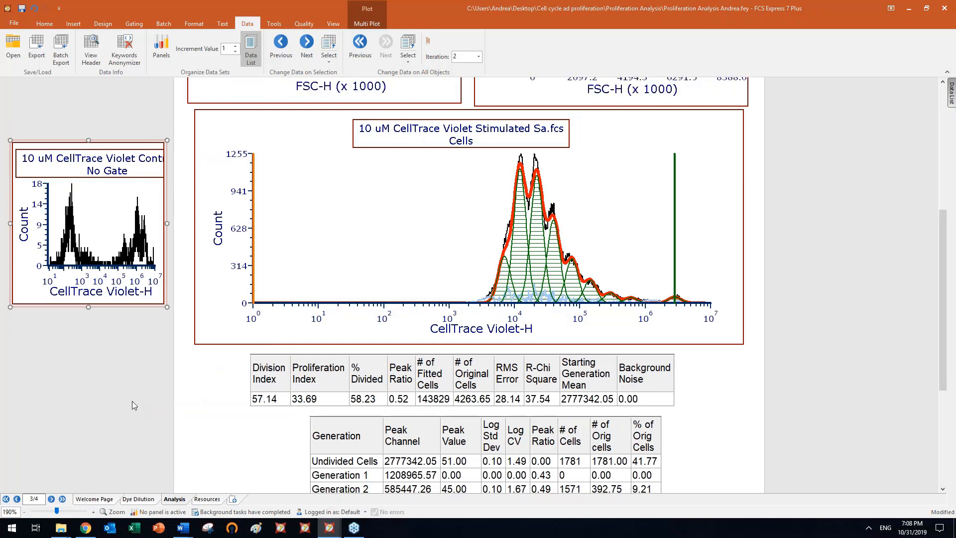
scroll(131, 396, "up", 1)
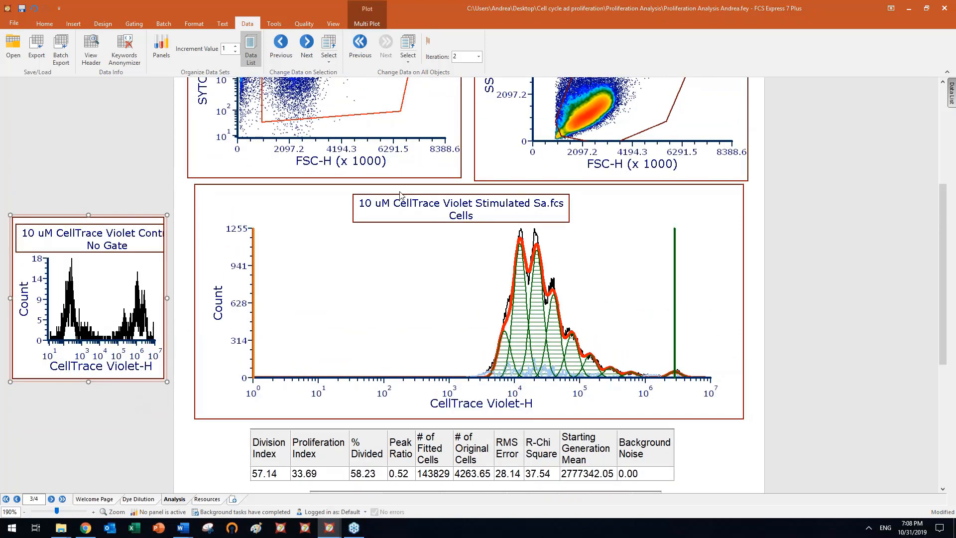
left_click_drag(945, 212, 945, 180)
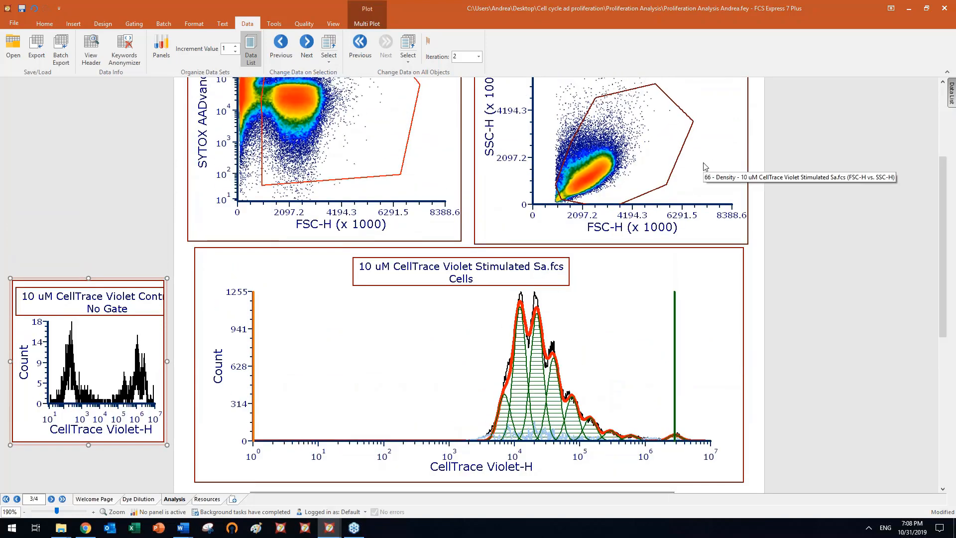
left_click(747, 211)
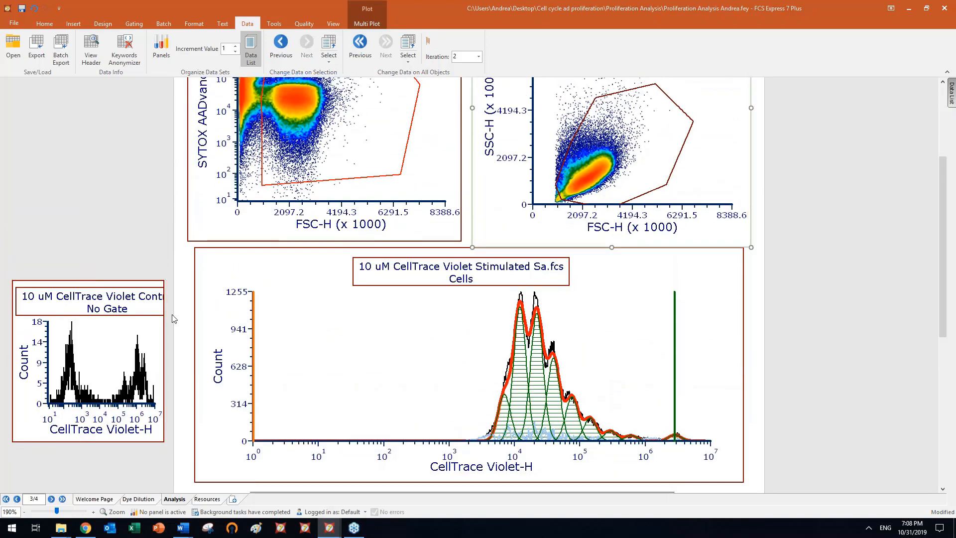
left_click(105, 287)
left_click(139, 27)
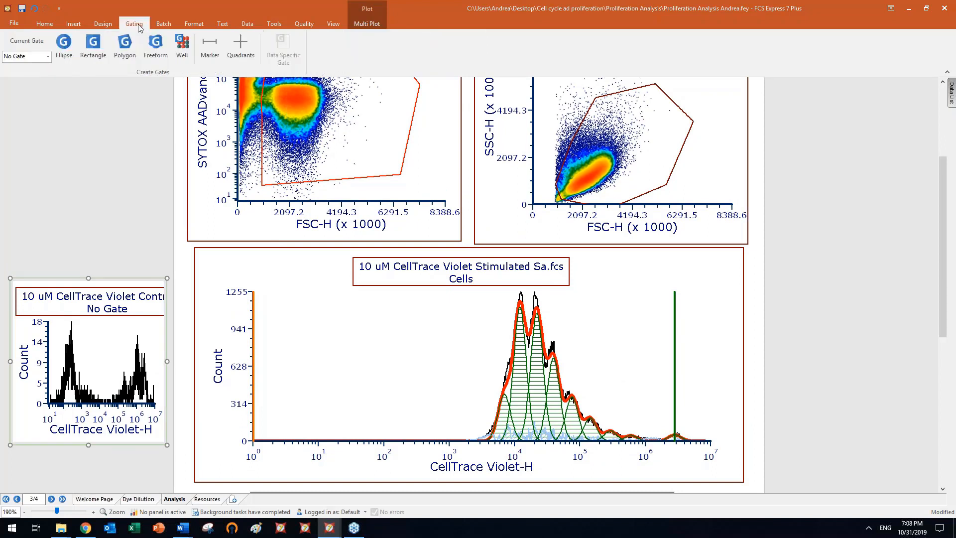
left_click(48, 56)
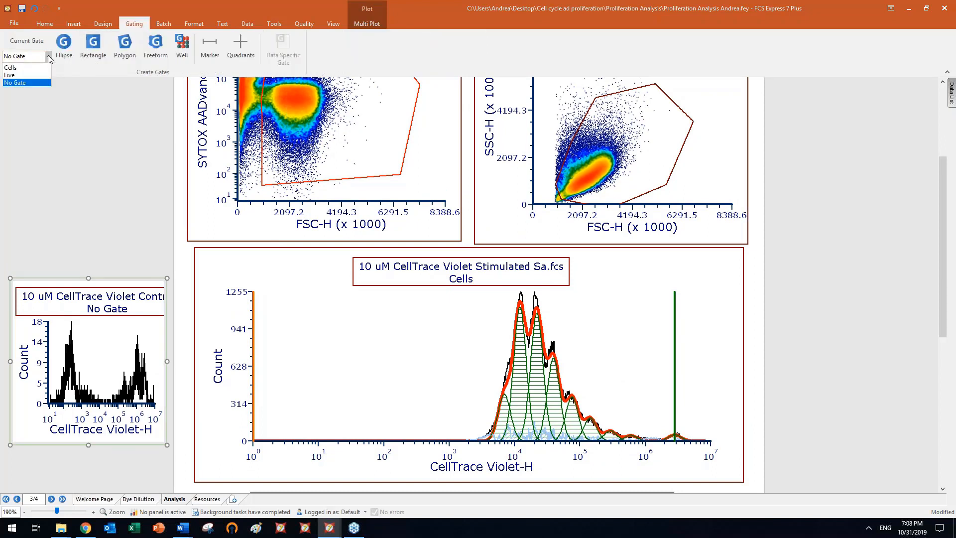
left_click(16, 68)
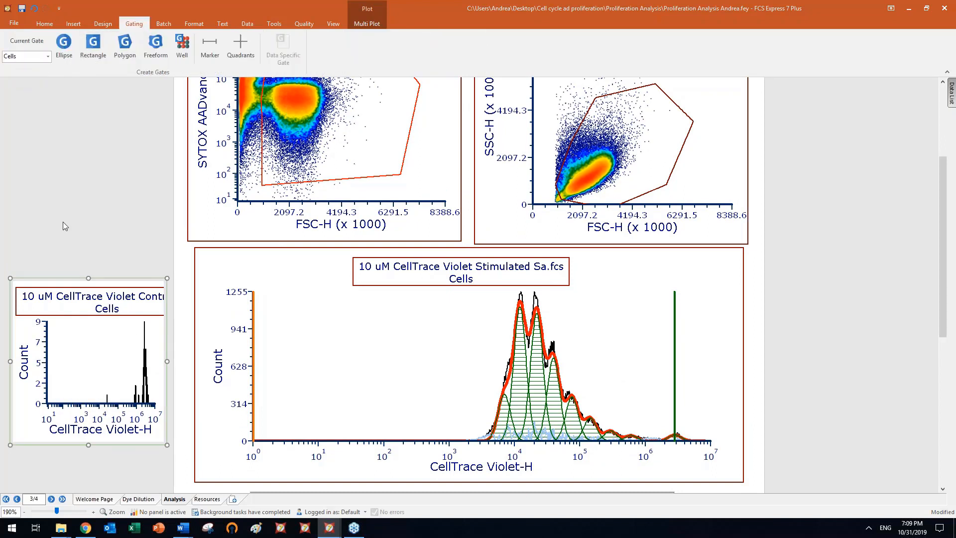
Reposition and slightly widen the control histogram, and draw a marker across its bright peak from about 1.76 million to 5.29 million
left_click_drag(129, 280, 94, 256)
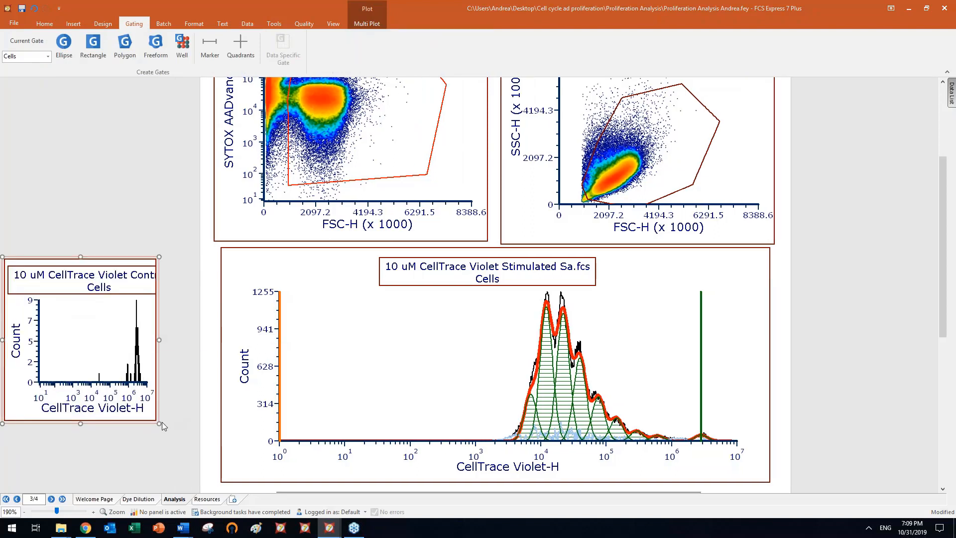
left_click_drag(157, 424, 166, 420)
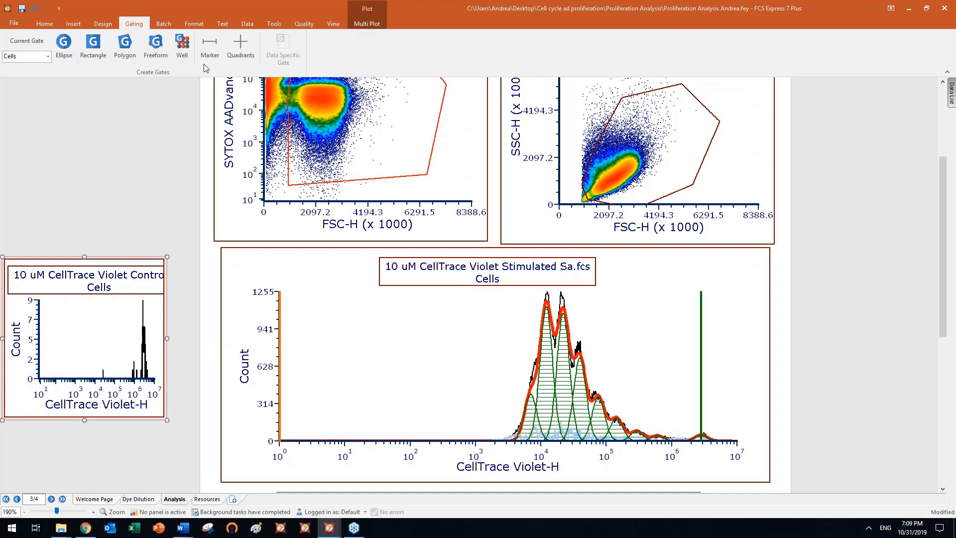
left_click(209, 47)
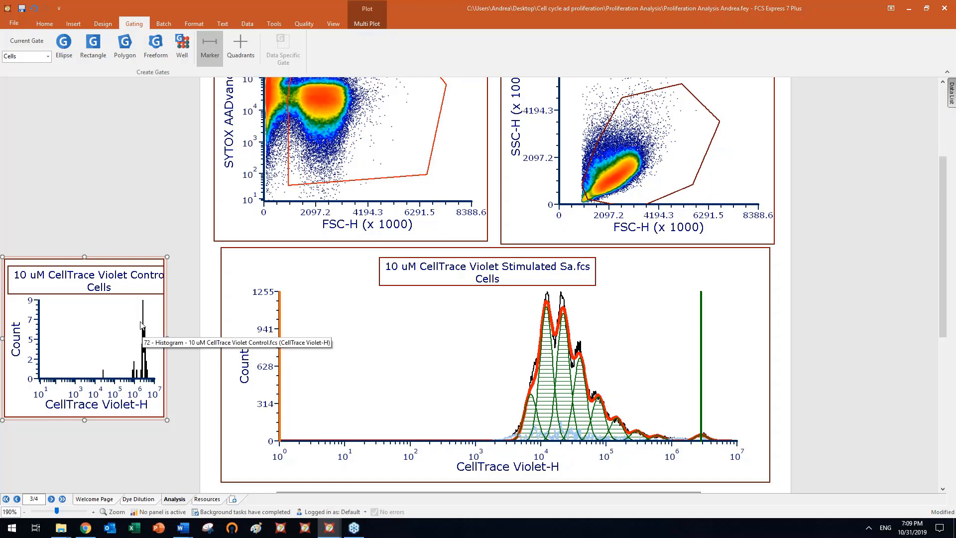
left_click_drag(140, 321, 149, 323)
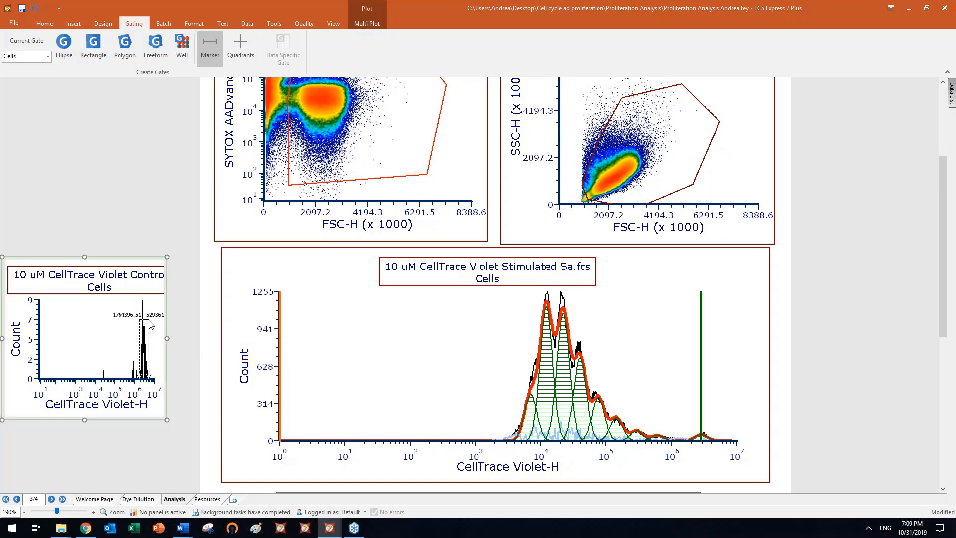
left_click(735, 320)
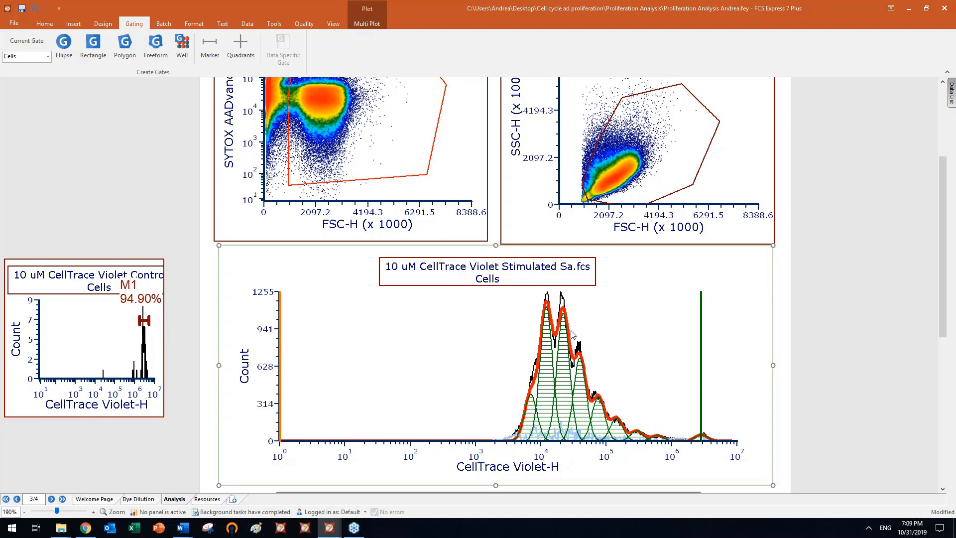
Duplicate the marked control histogram and place the copy directly above the original
left_click(166, 334)
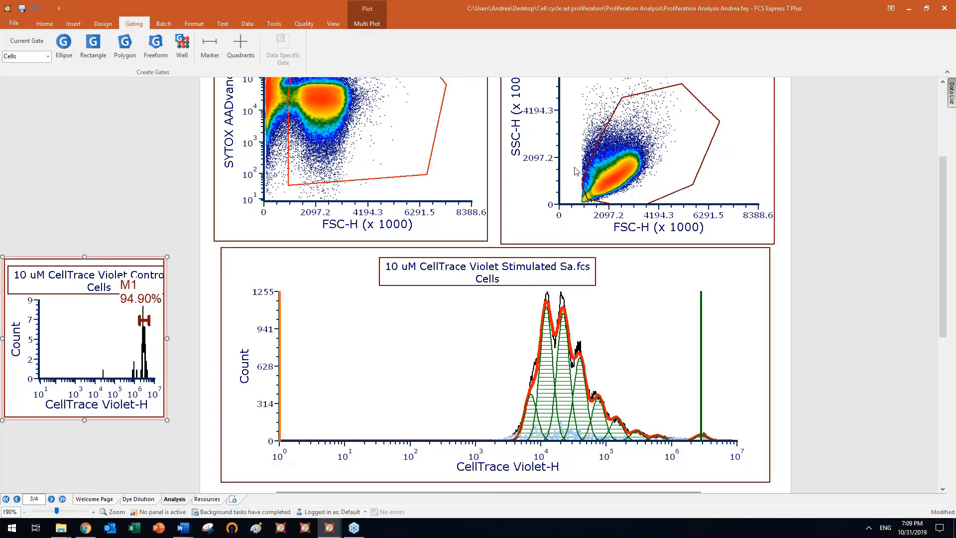
key("ctrl+v")
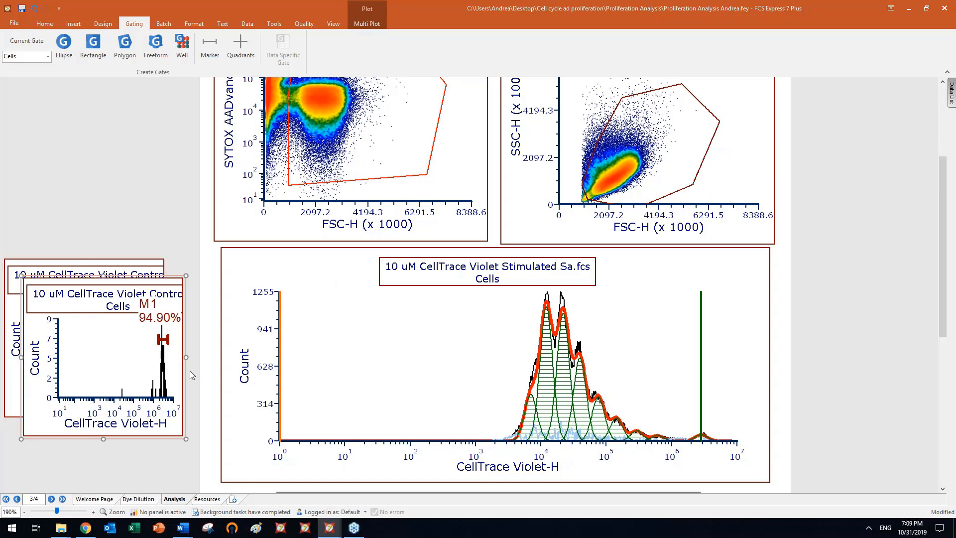
left_click_drag(184, 404, 169, 225)
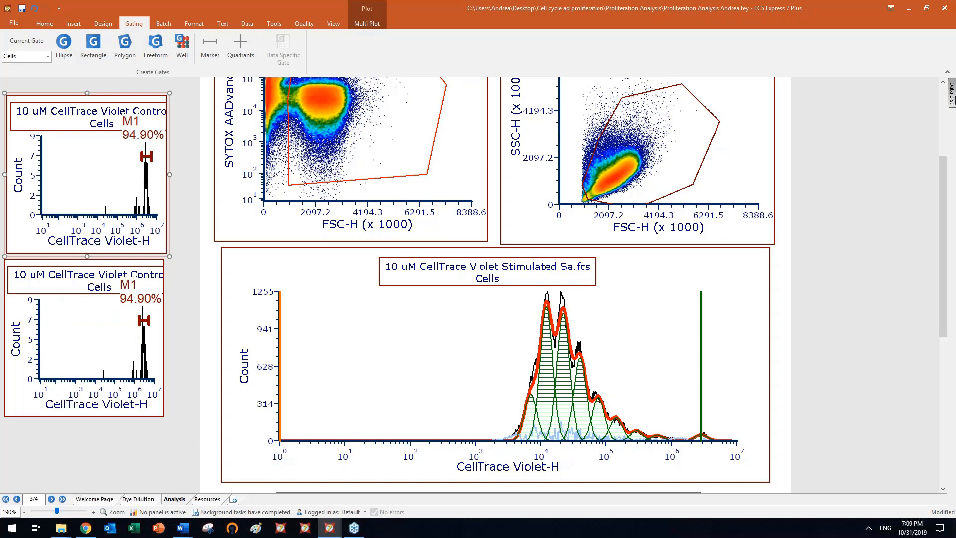
Load Unstained Control.fcs into the upper histogram, replacing its existing overlay
left_click(951, 94)
left_click(854, 117)
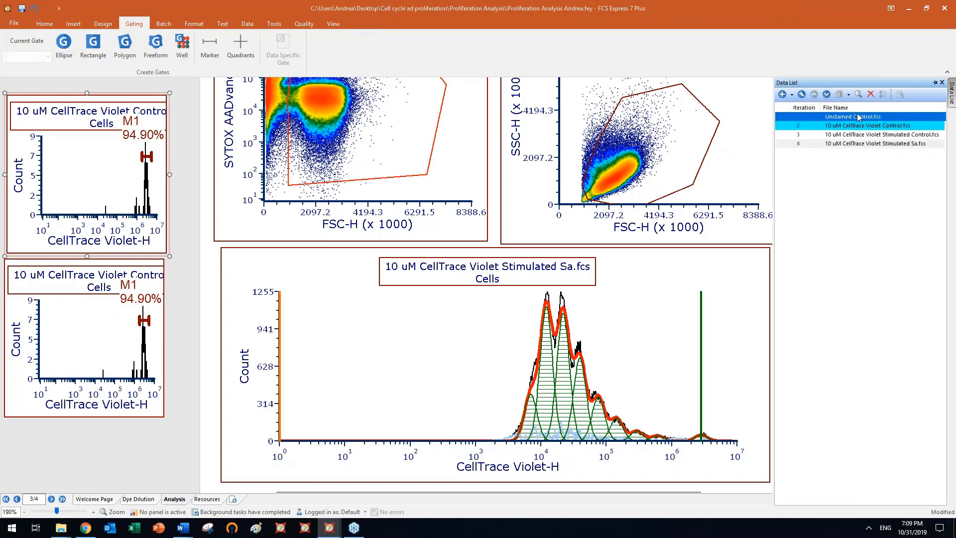
left_click_drag(858, 117, 94, 173)
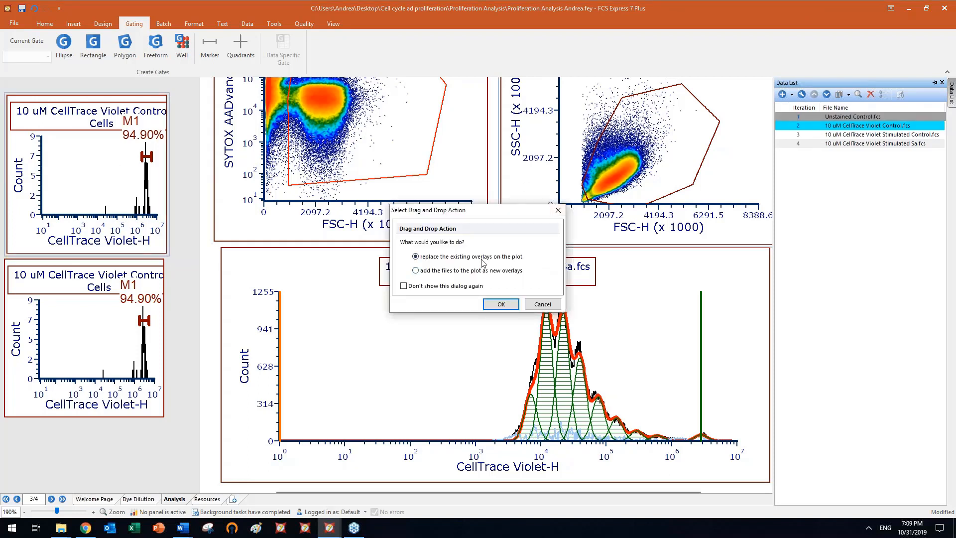
left_click(501, 304)
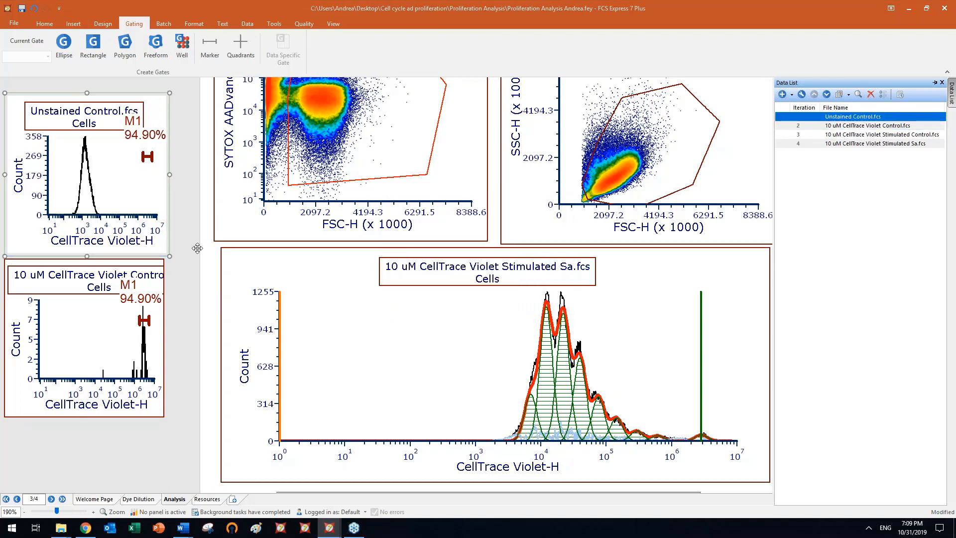
Adjust both ends of the Unstained Control histogram's marker to span the unstained peak, keeping immediate updating enabled
left_click(145, 157)
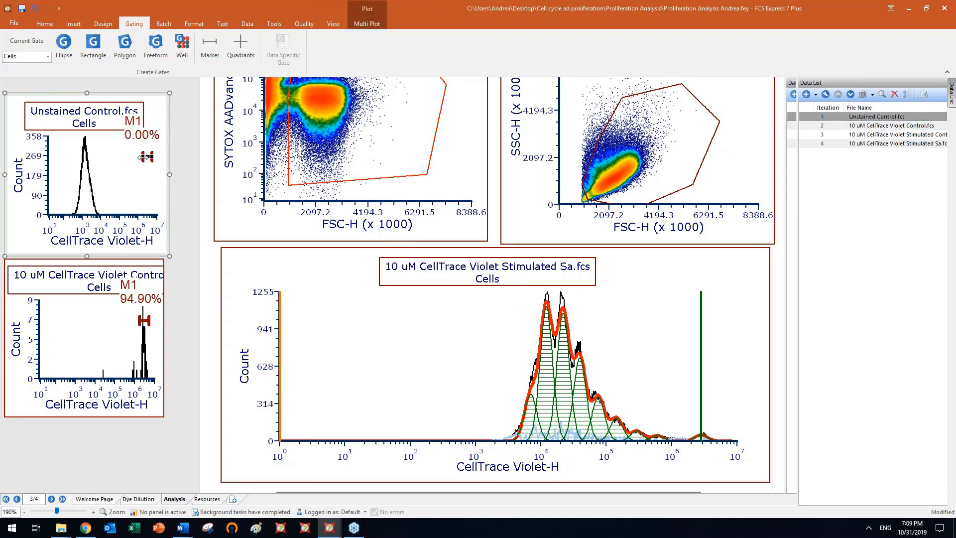
left_click_drag(139, 156, 75, 157)
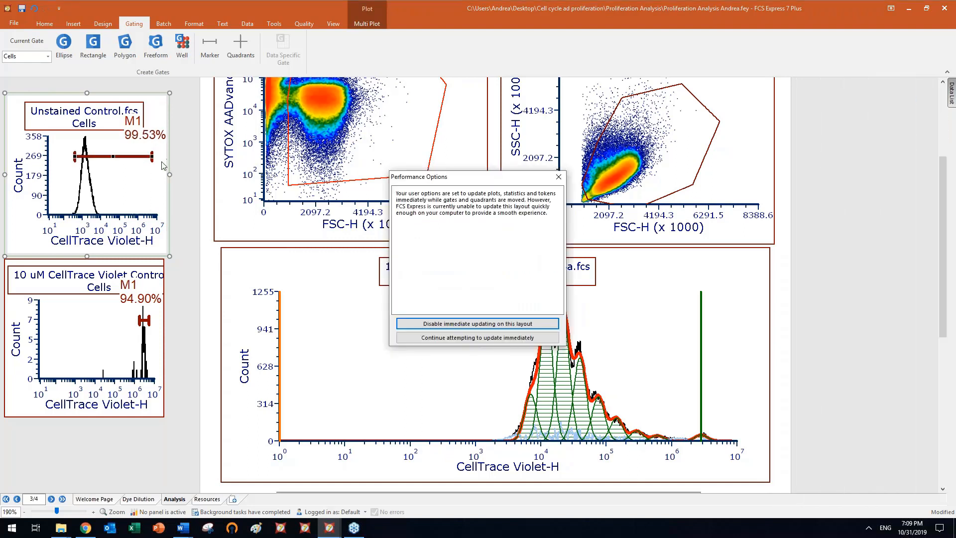
left_click(447, 338)
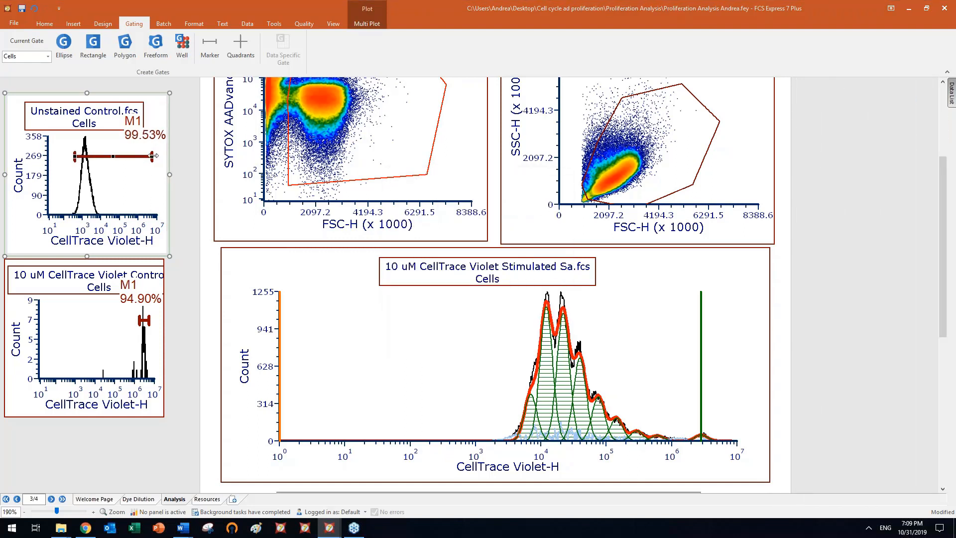
left_click_drag(152, 156, 73, 157)
left_click(78, 358)
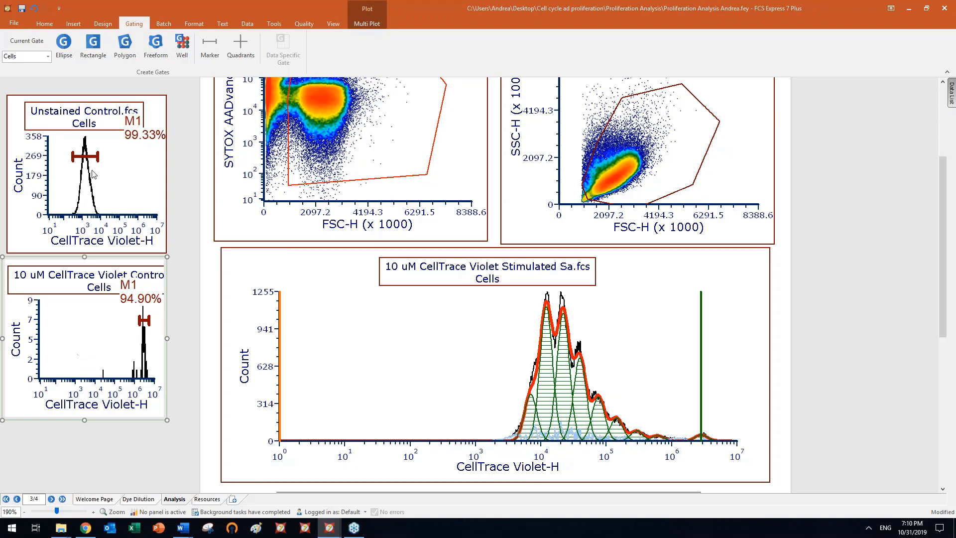
Open the Proliferation Fit options for the 10 uM CellTrace Violet Stimulated Sa.fcs proliferation plot
left_click(112, 191)
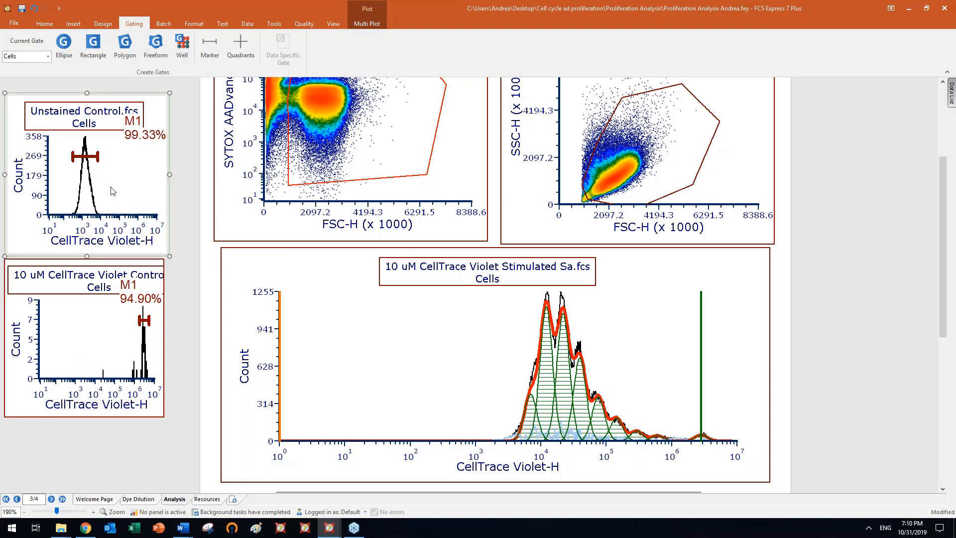
left_click(82, 344)
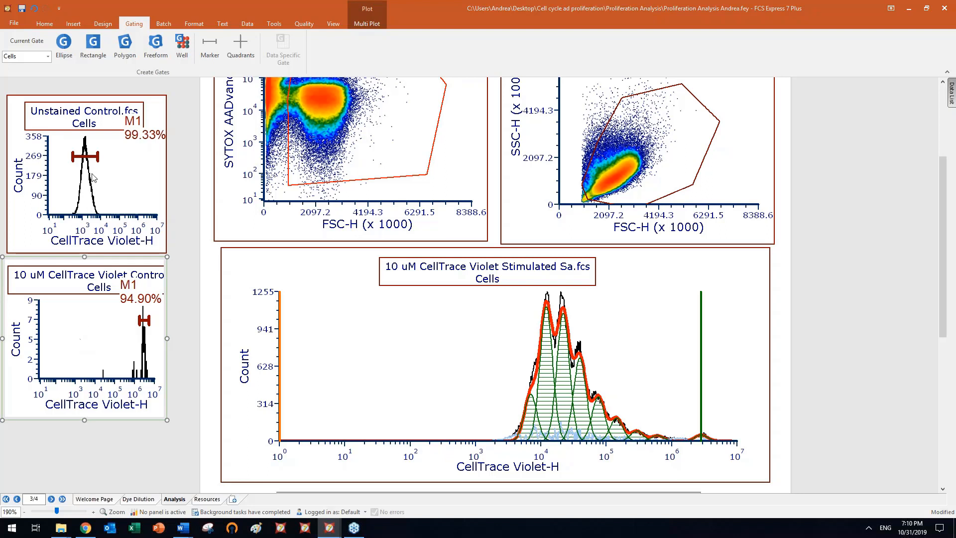
left_click(462, 376)
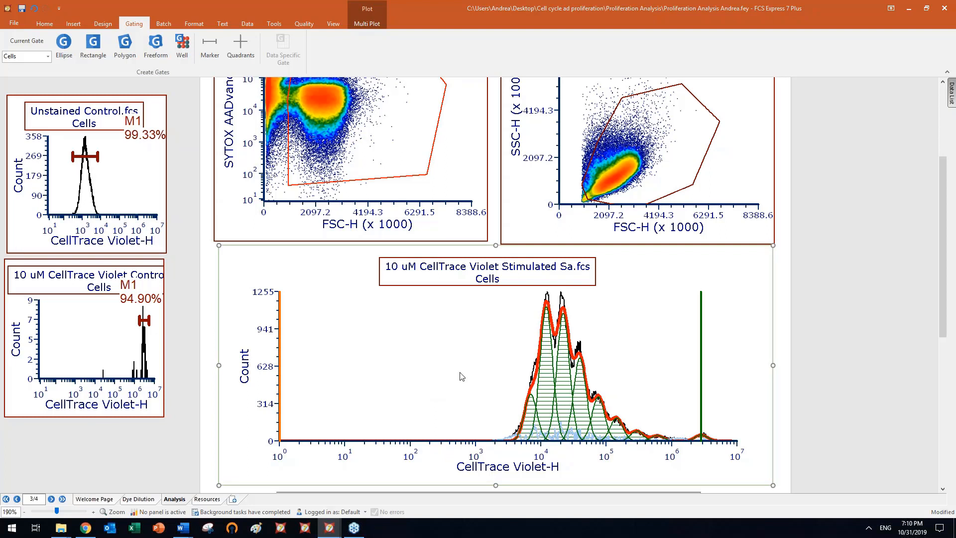
left_click(194, 24)
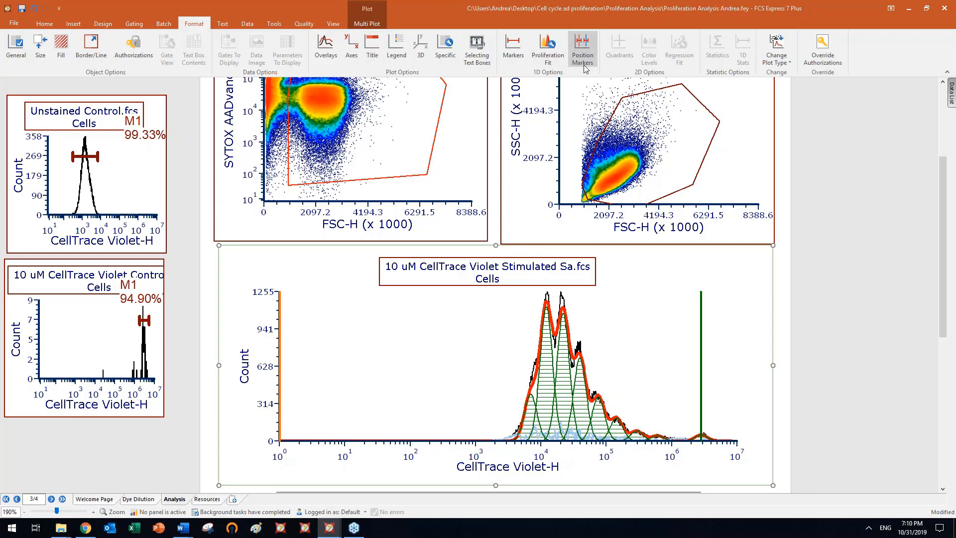
left_click(547, 52)
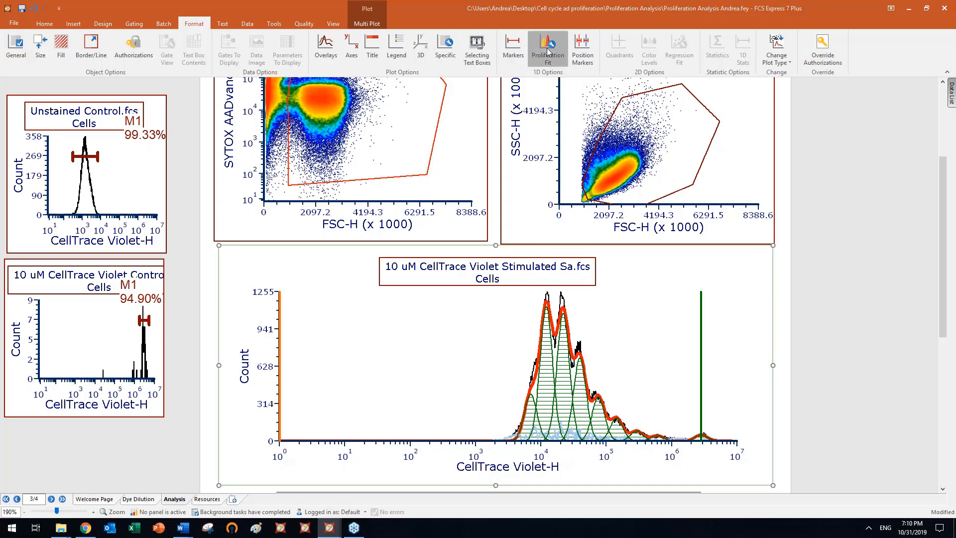
left_click_drag(728, 93, 488, 294)
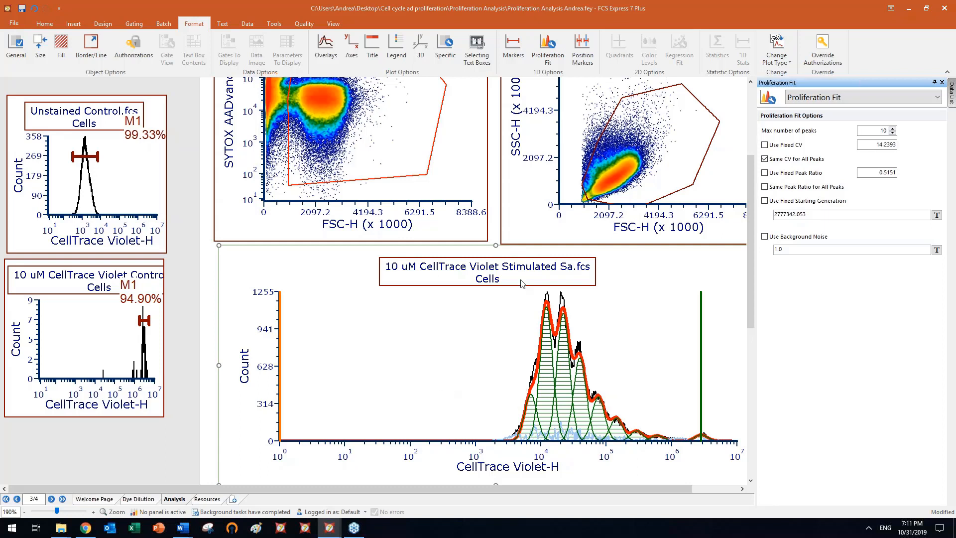
Try 9 and 8 as the maximum number of peaks in the stimulated sample's proliferation fit, and return to 10
left_click(892, 133)
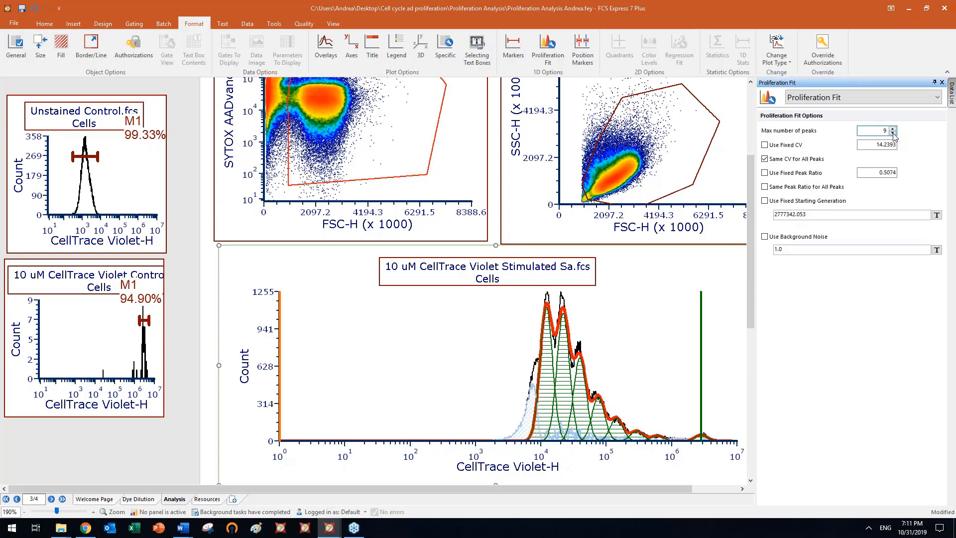
left_click(892, 133)
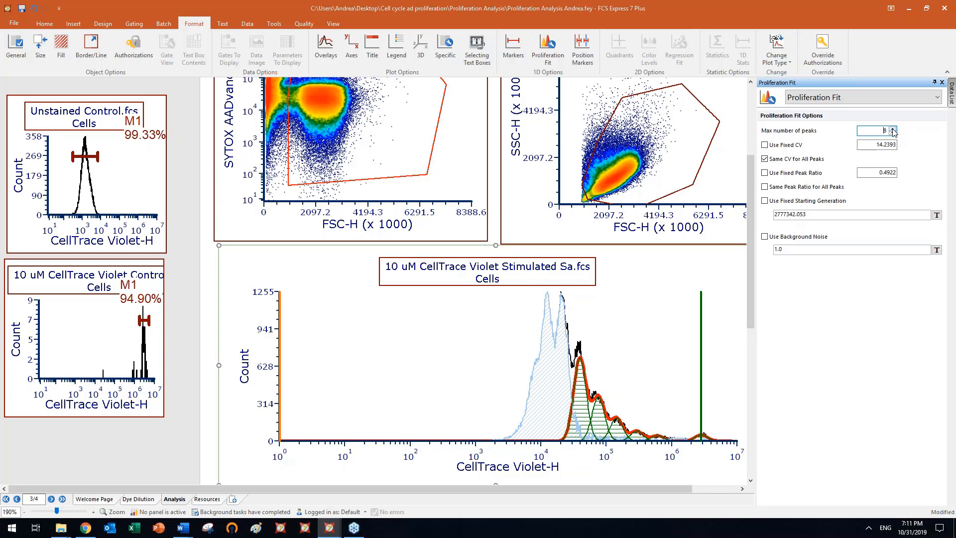
left_click(893, 128)
left_click(893, 128)
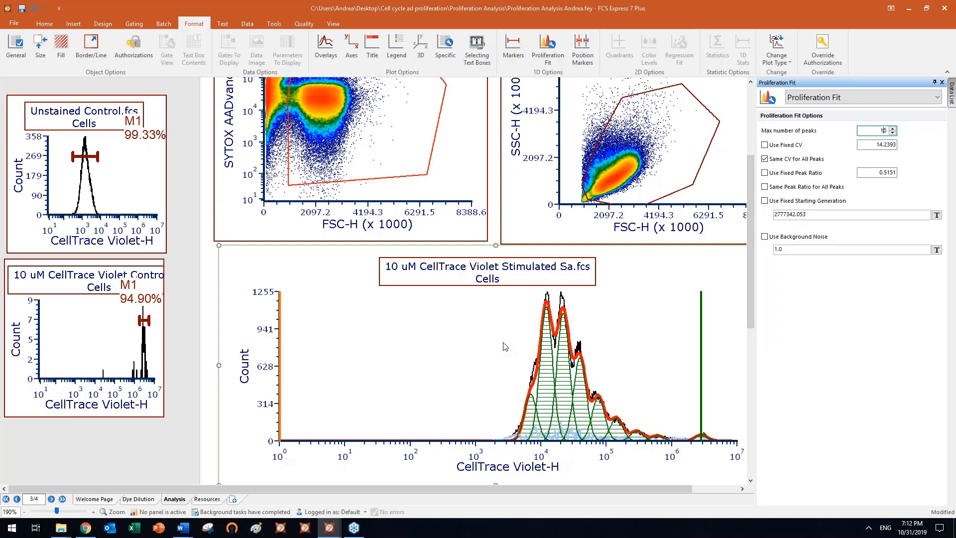
left_click(674, 344)
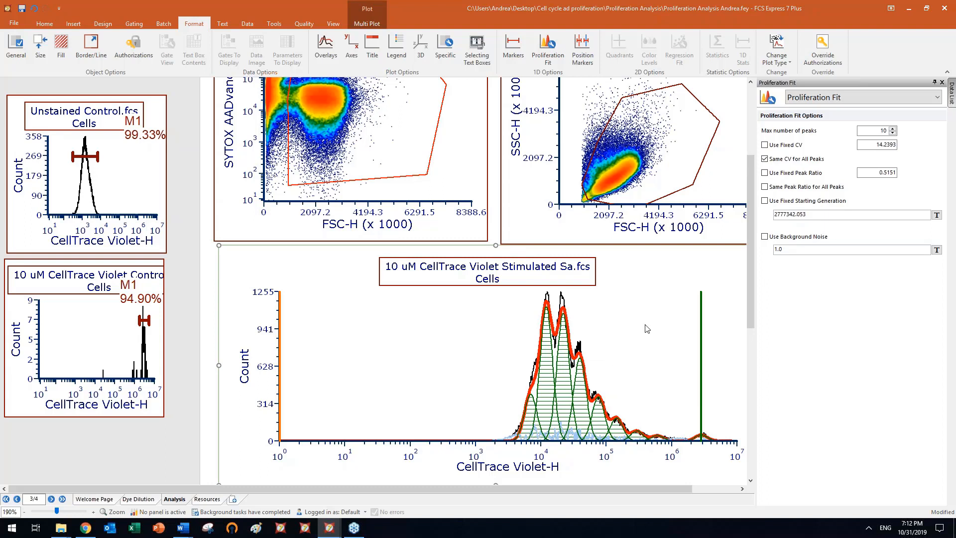
Enable Use Fixed Starting Generation for the stimulated sample's proliferation fit and clear the starting generation value
left_click(765, 201)
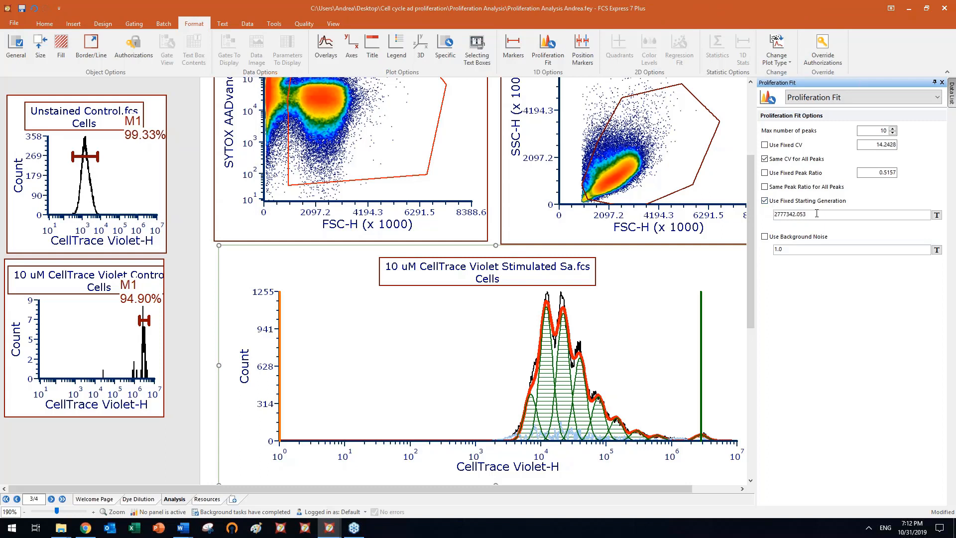
left_click_drag(806, 214, 774, 219)
key("BackSpace")
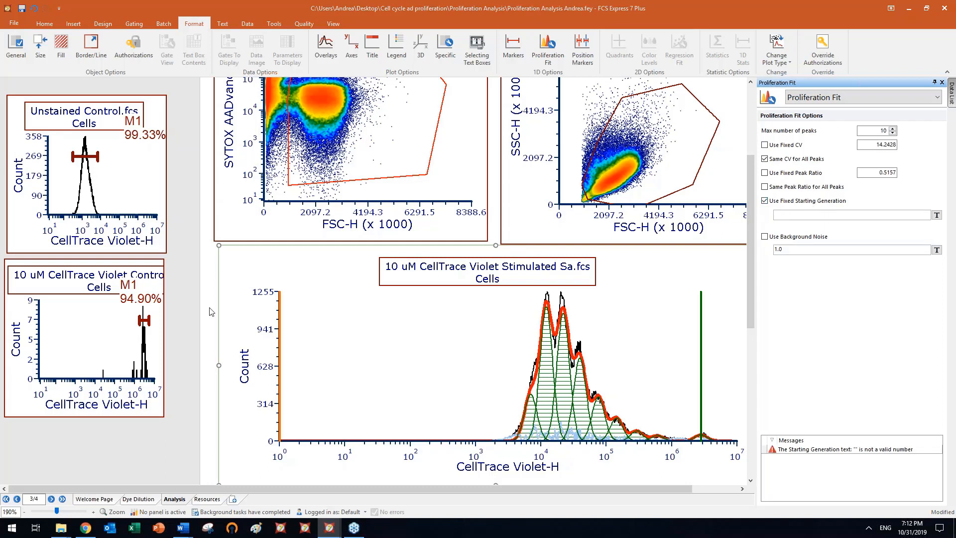
left_click(139, 340)
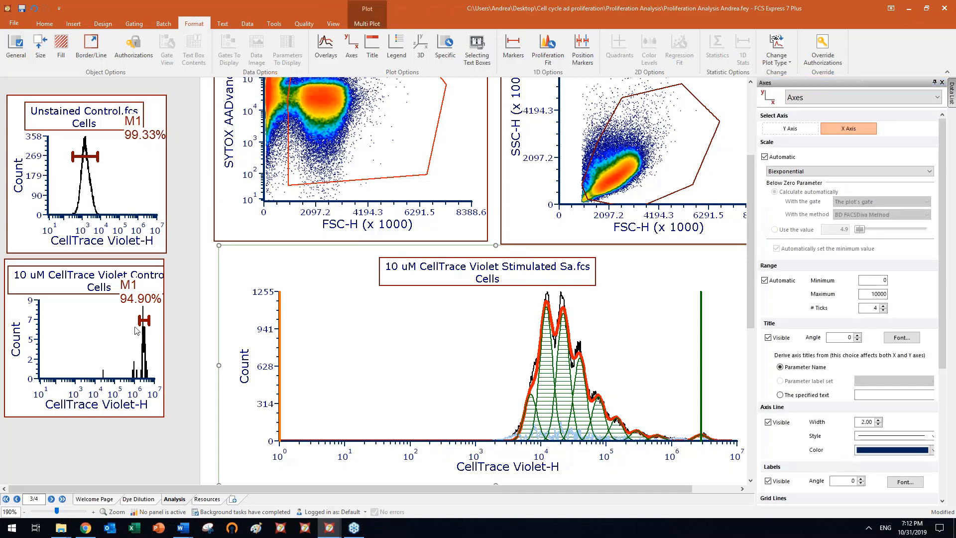
left_click(390, 348)
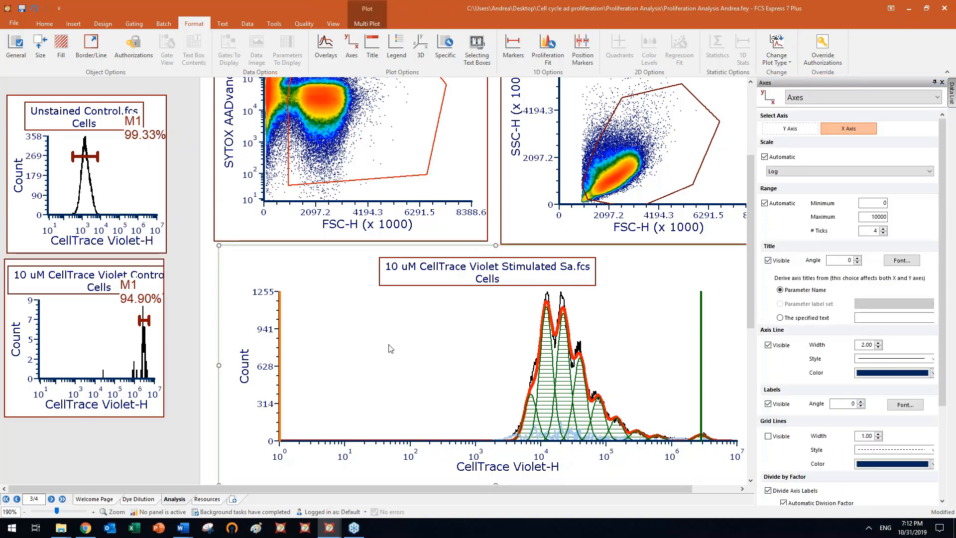
left_click(816, 97)
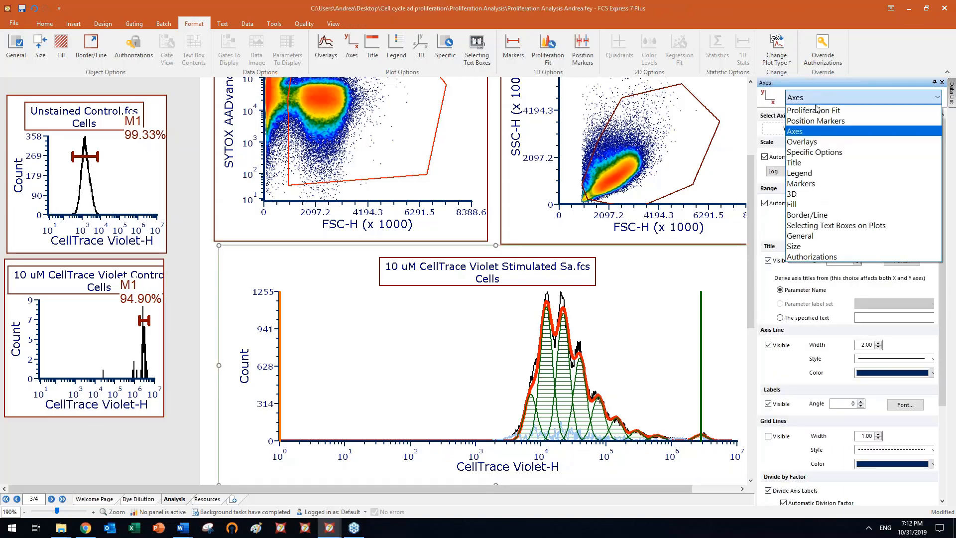
left_click(818, 112)
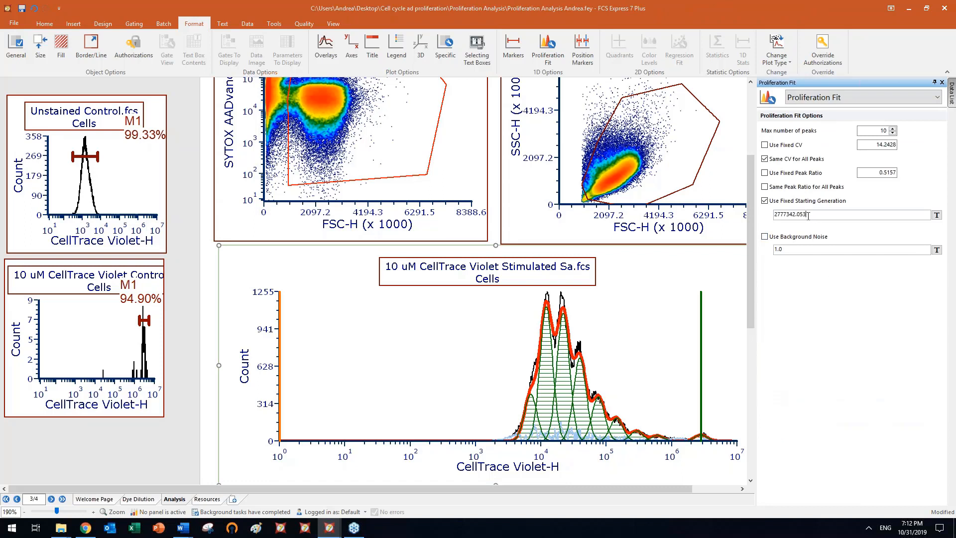
left_click_drag(808, 214, 774, 216)
key("BackSpace")
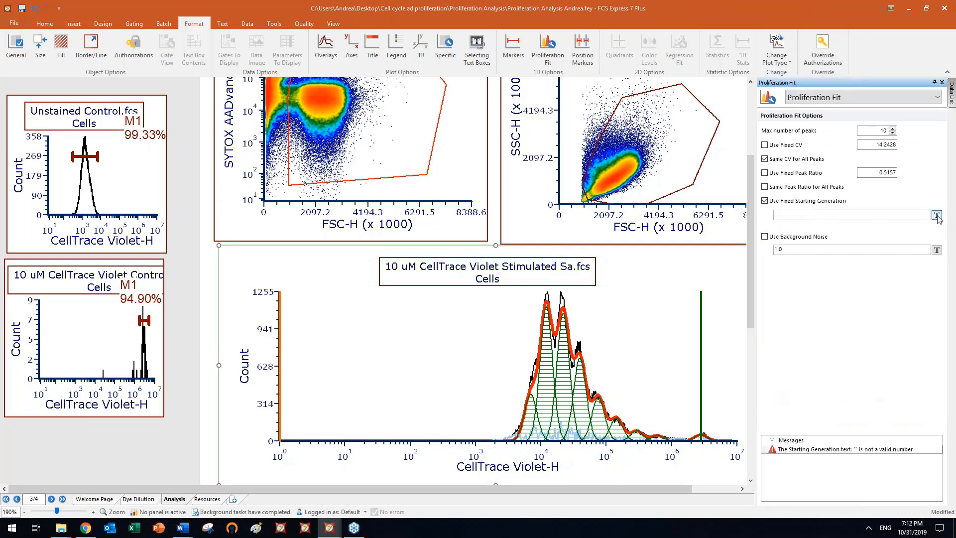
Define the starting generation with a statistic token: the ungated Median of marker M1 in the 10 uM CellTrace Violet Control.fcs histogram
left_click(936, 216)
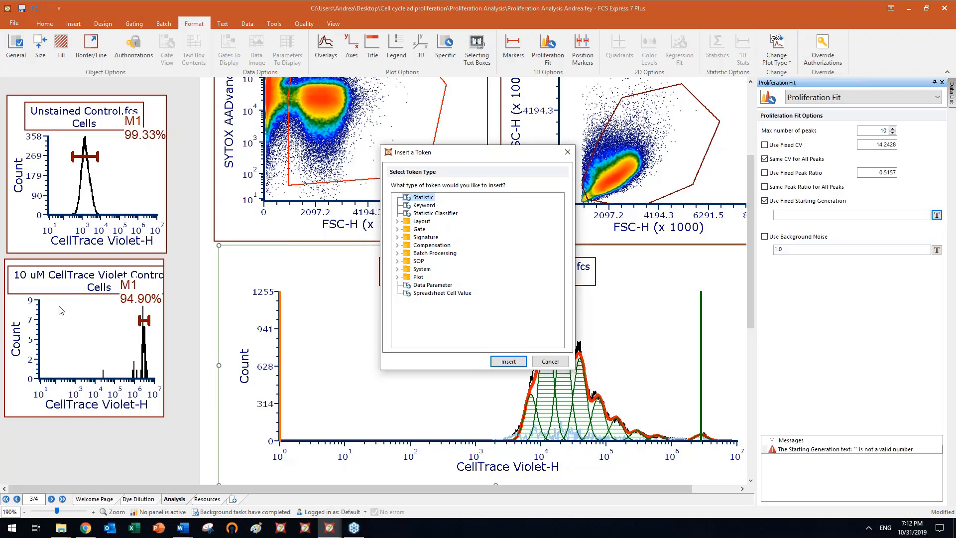
left_click(511, 362)
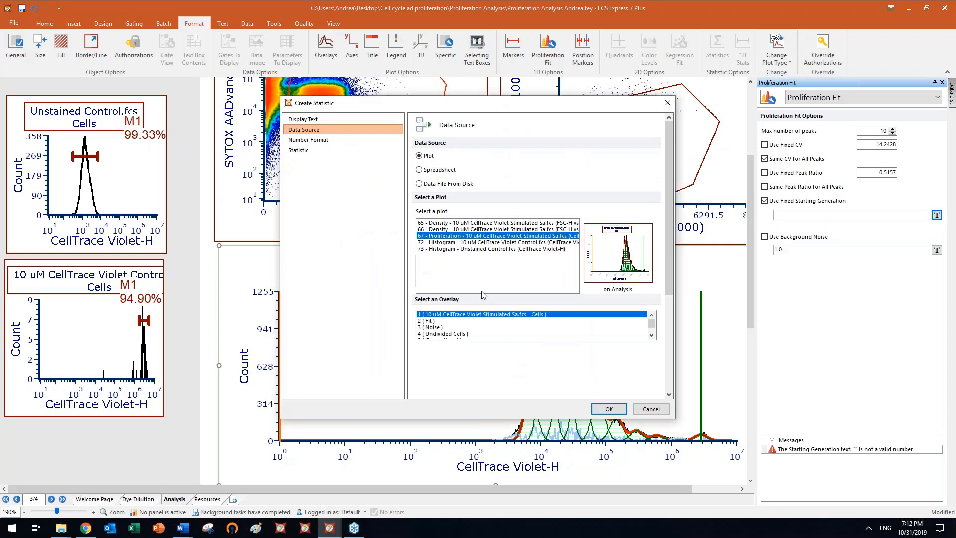
left_click(470, 243)
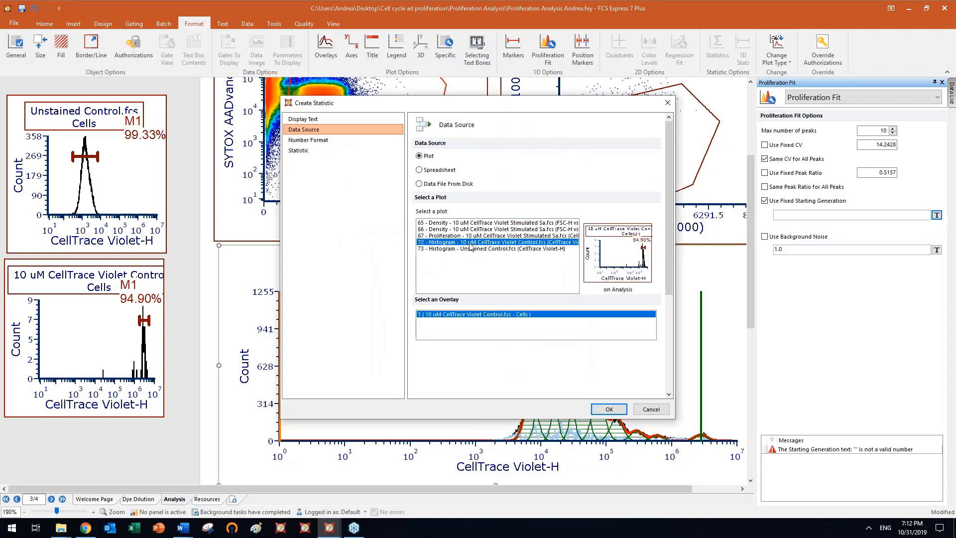
left_click(306, 150)
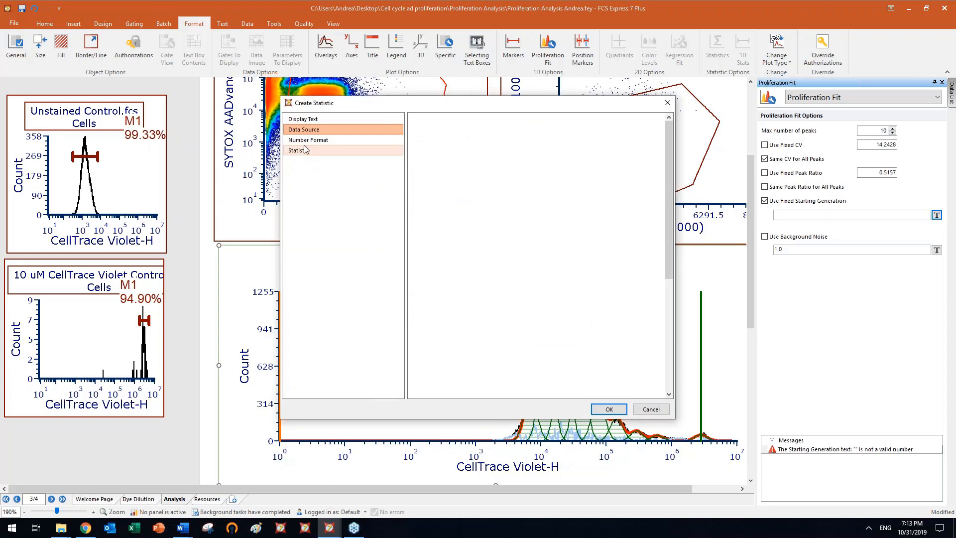
left_click(424, 159)
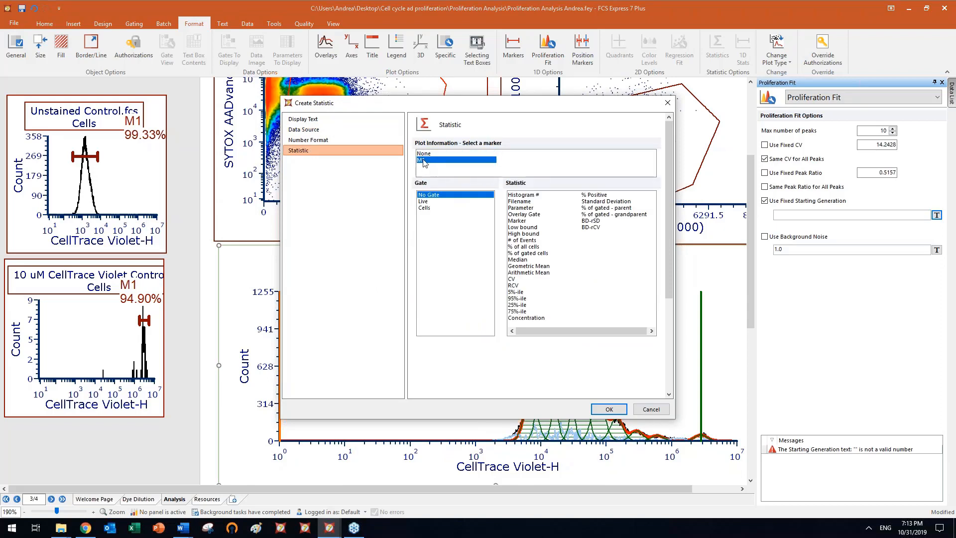
left_click(525, 259)
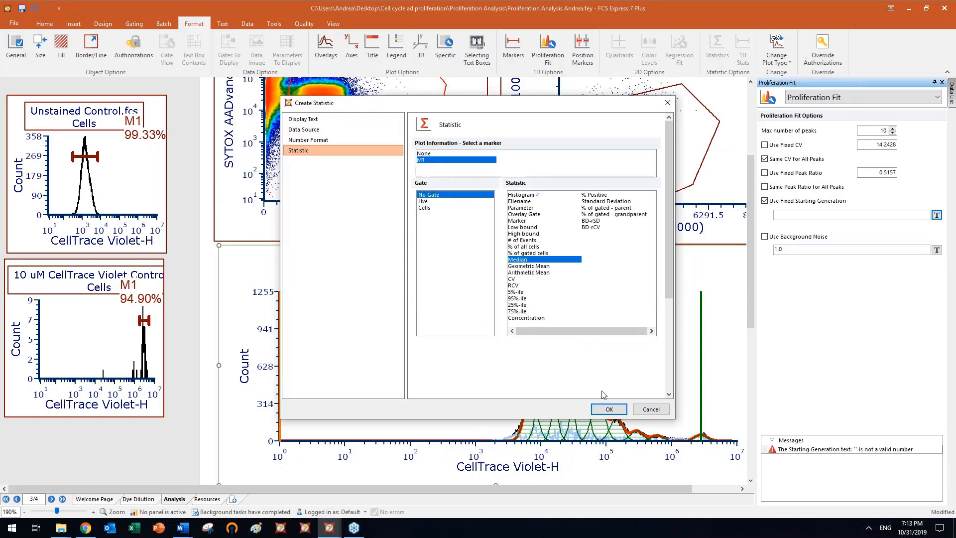
left_click(608, 409)
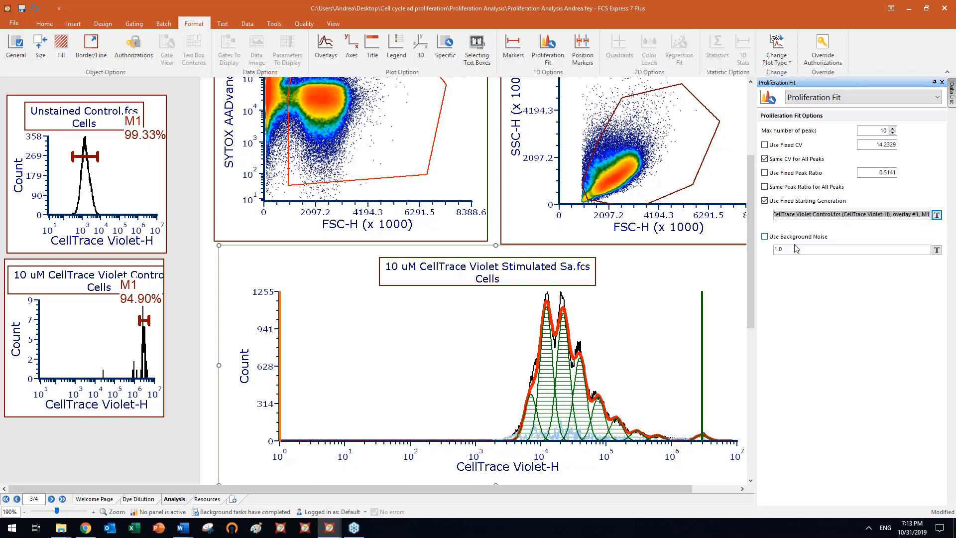
Enable Use Background Noise and replace its value with the ungated Median statistic of marker M1 from the Unstained Control.fcs histogram
left_click(765, 235)
key("Tab")
key("BackSpace")
left_click(937, 250)
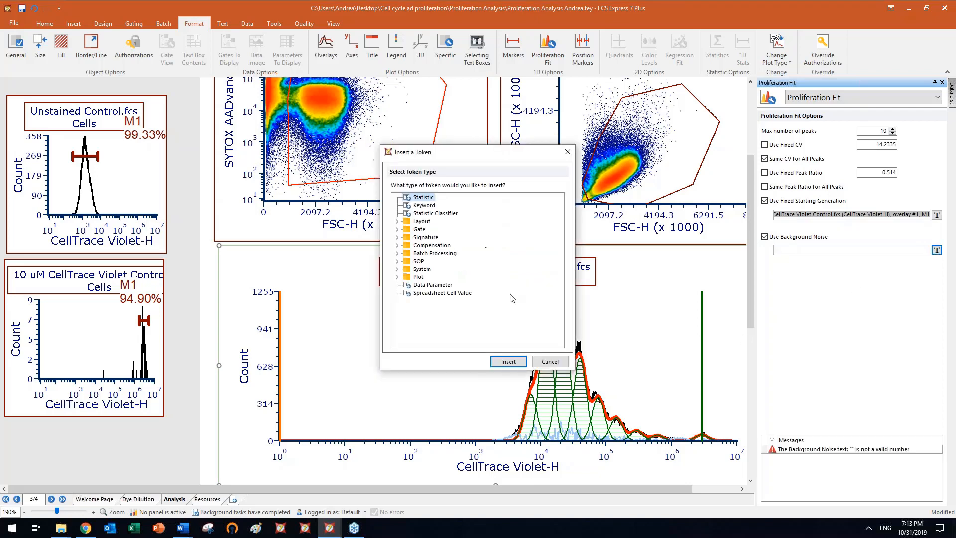
left_click(508, 360)
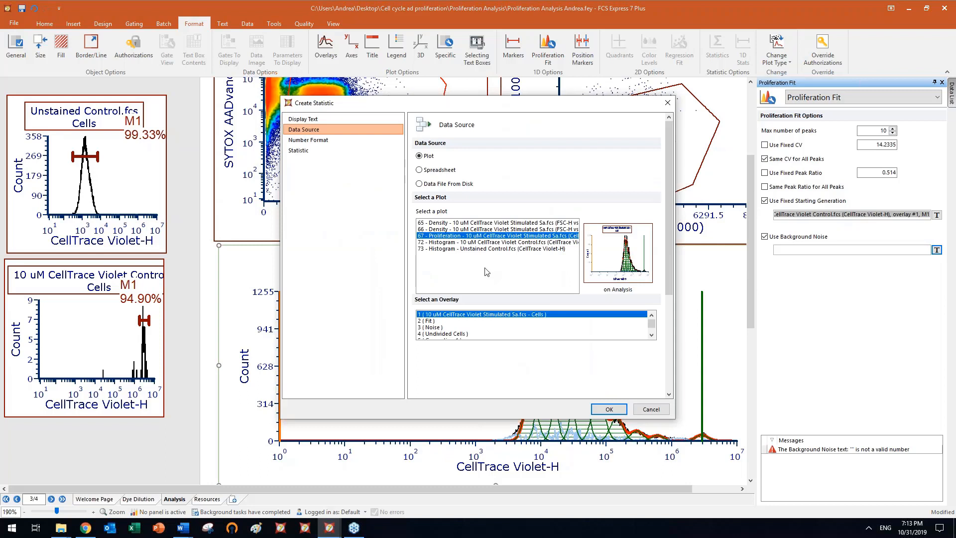
left_click(478, 249)
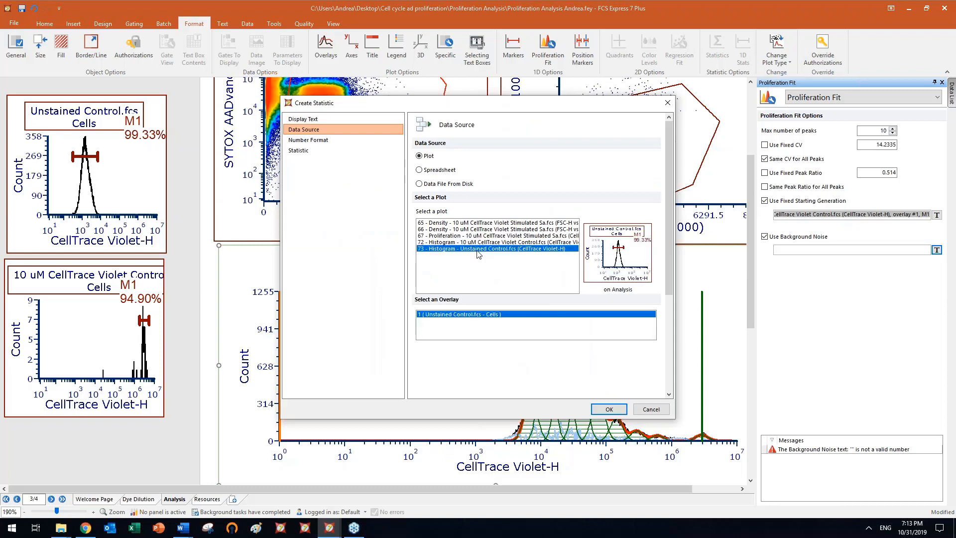
left_click(298, 150)
left_click(424, 160)
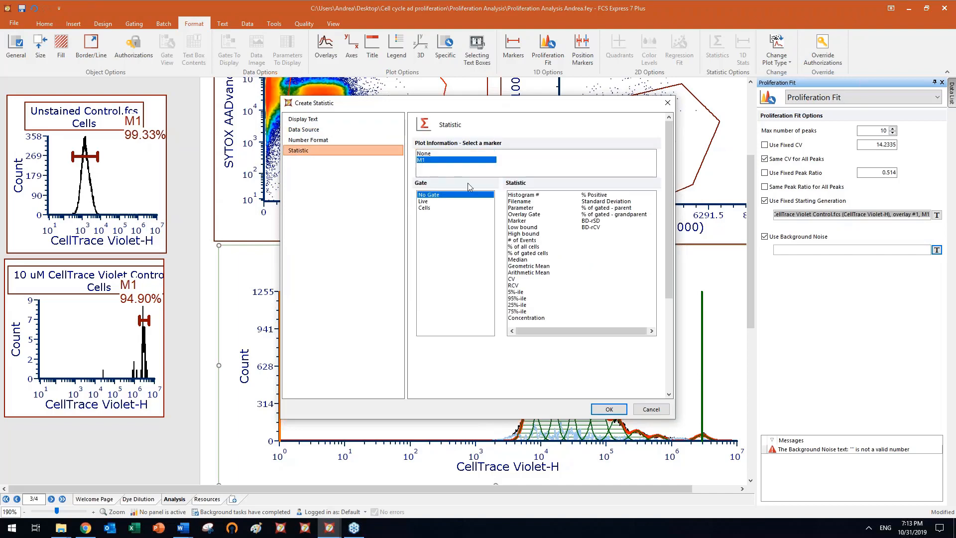
left_click(517, 259)
left_click(611, 406)
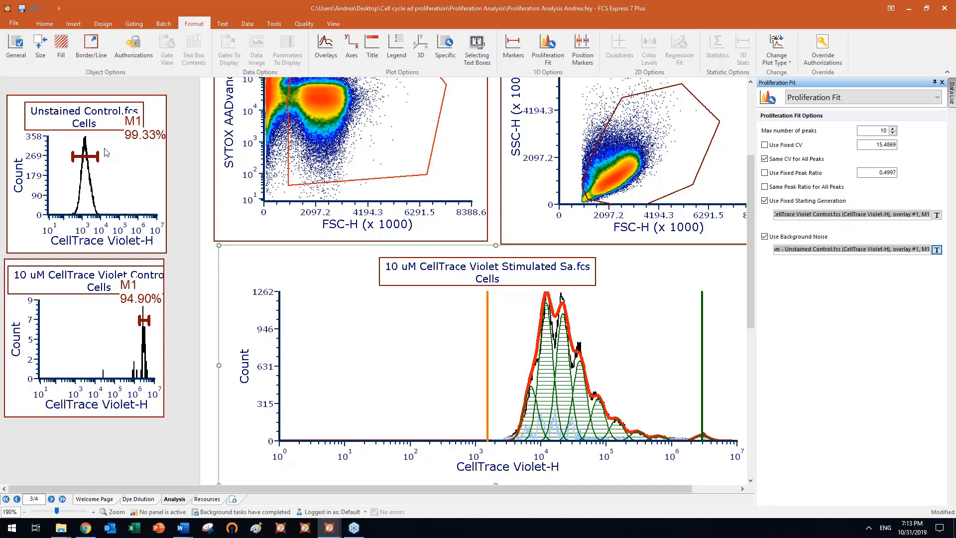
Auto-hide the formatting pane and examine the refitted proliferation plot, its statistics tables, the gating plots and the data list
left_click(193, 187)
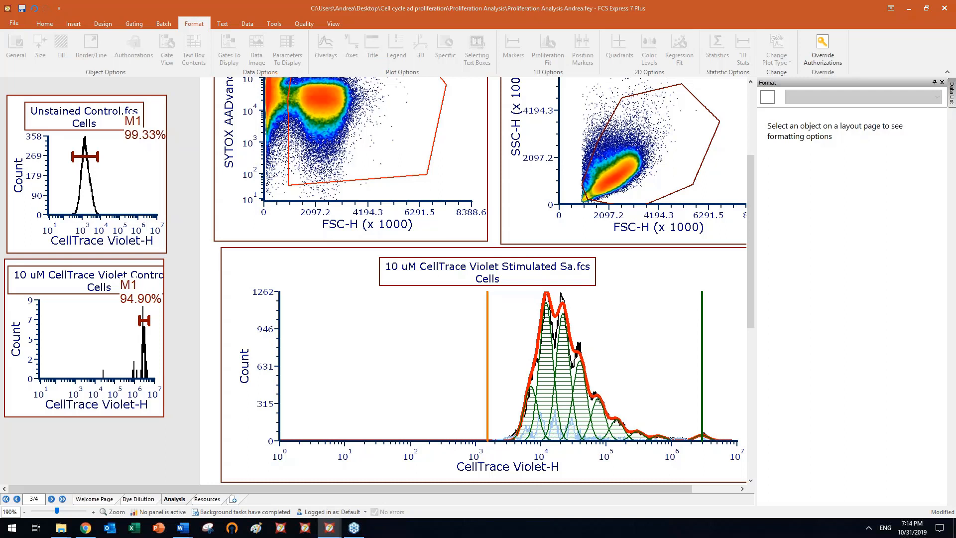
left_click(935, 82)
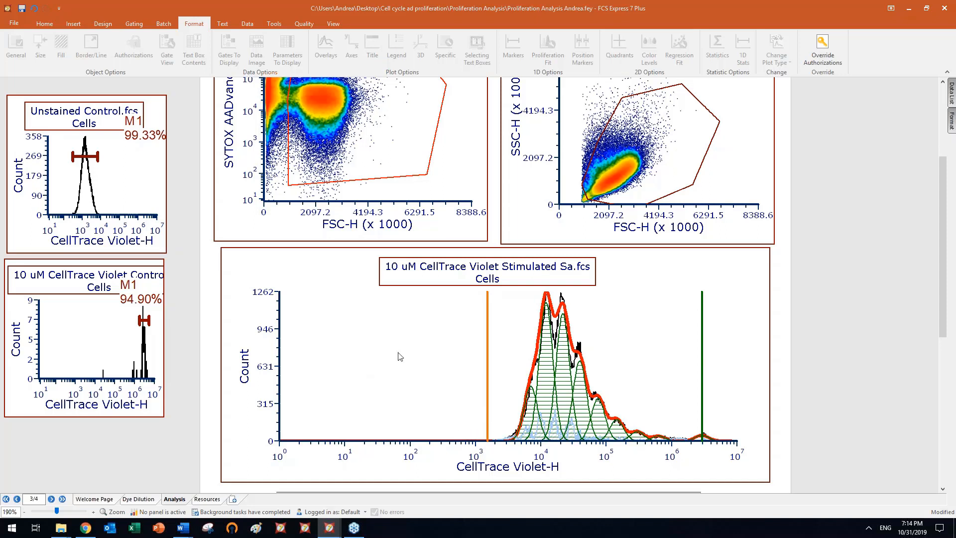
scroll(853, 224, "down", 3)
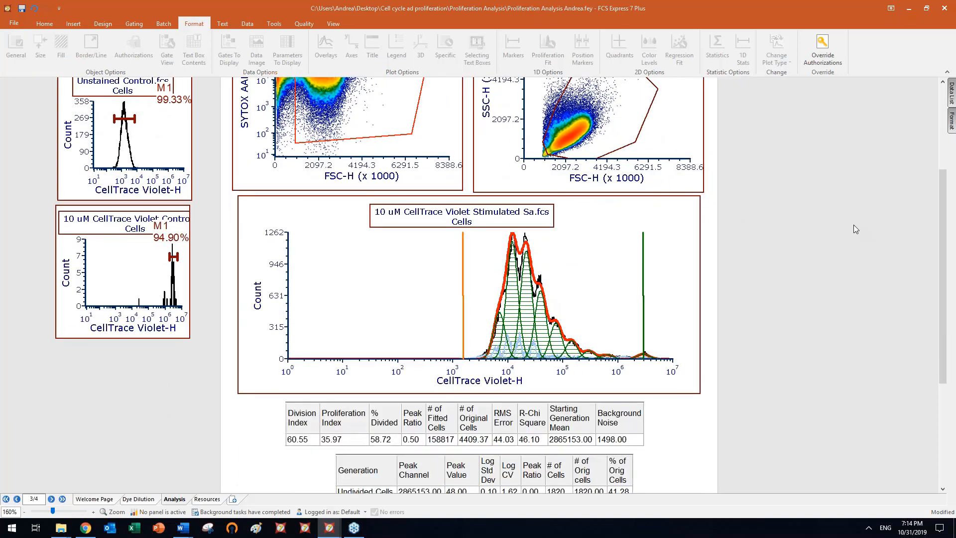
scroll(855, 229, "down", 1)
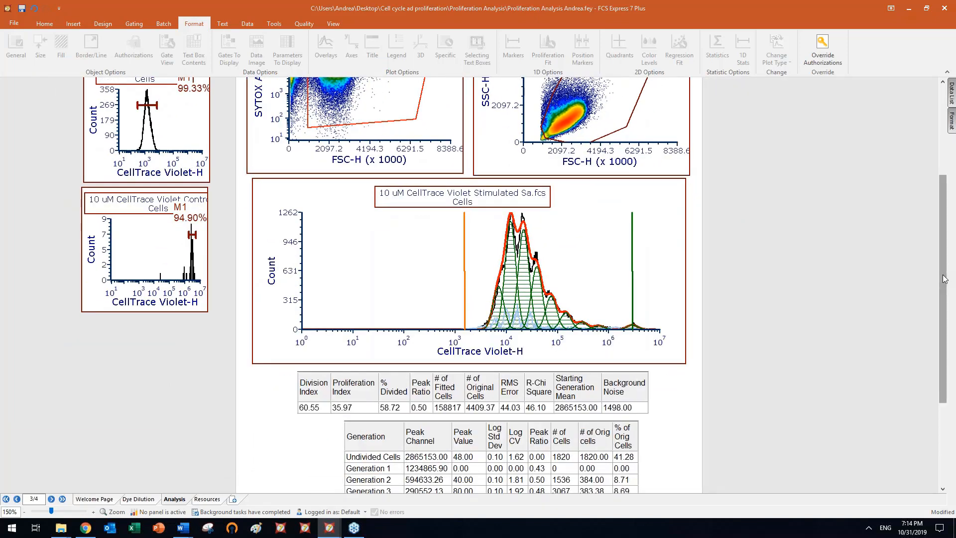
left_click_drag(943, 275, 943, 172)
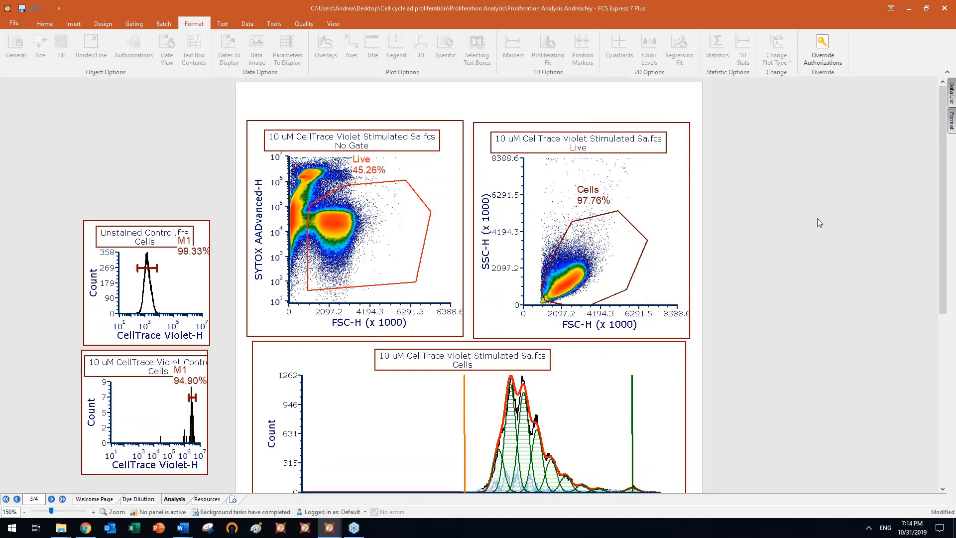
scroll(816, 218, "down", 1)
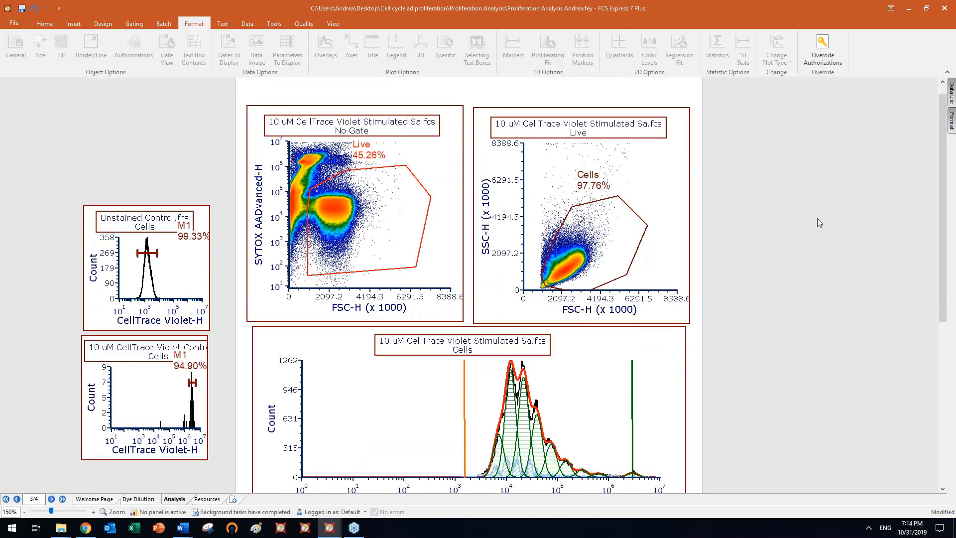
scroll(818, 218, "down", 1)
mouse_move(951, 97)
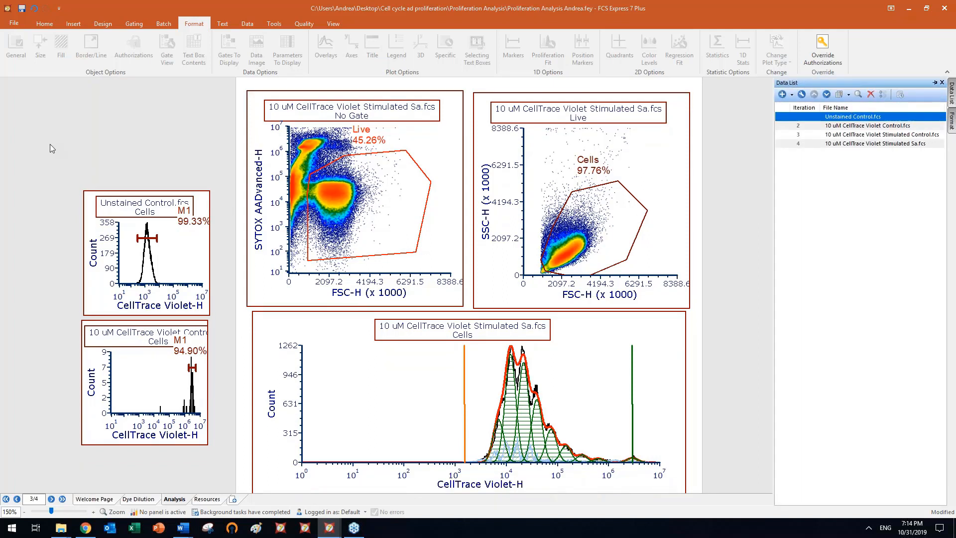
Select the Unstained Control and 10 uM CellTrace Violet Control histograms together and open their Overlays options
left_click_drag(41, 157, 223, 471)
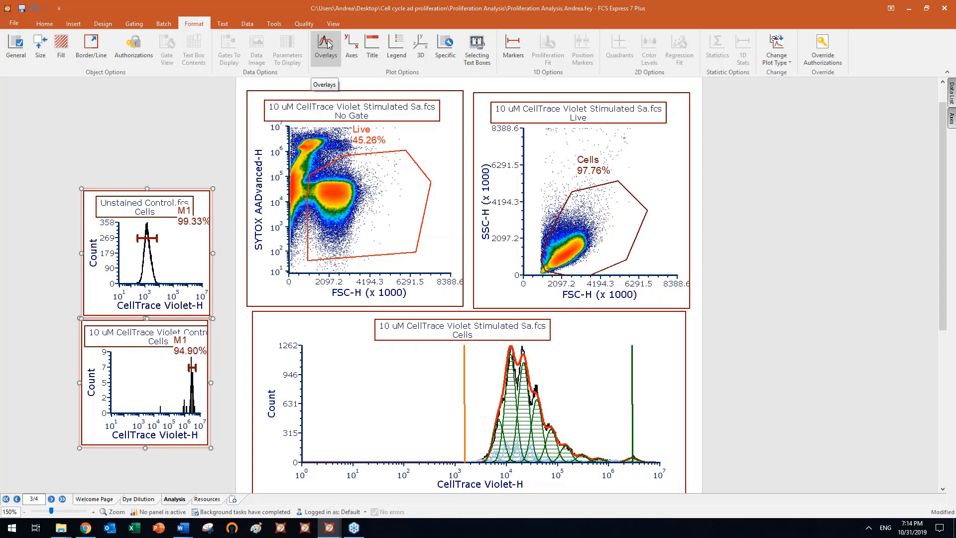
left_click(327, 45)
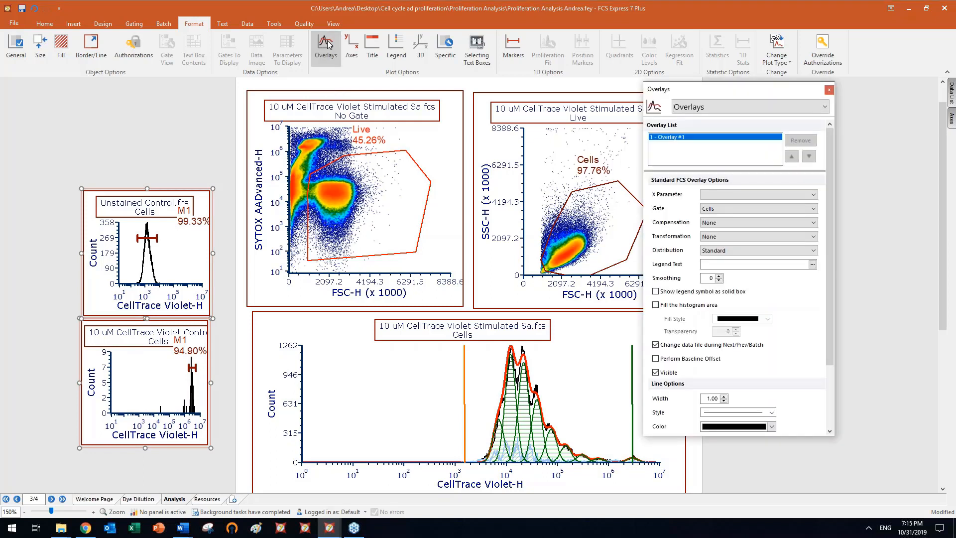
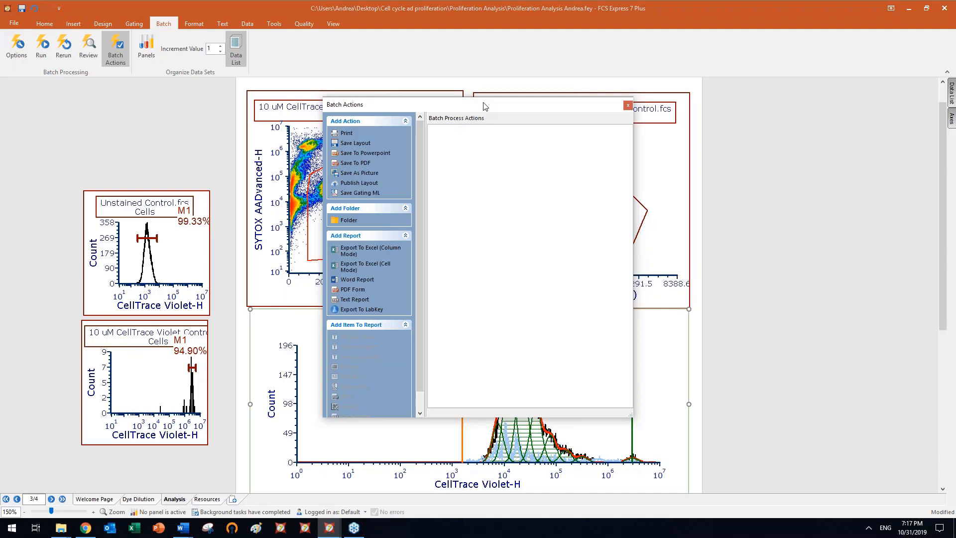
Add a Save To Powerpoint batch action that saves to a new Desktop file named PPT batch export.pptx
left_click(364, 155)
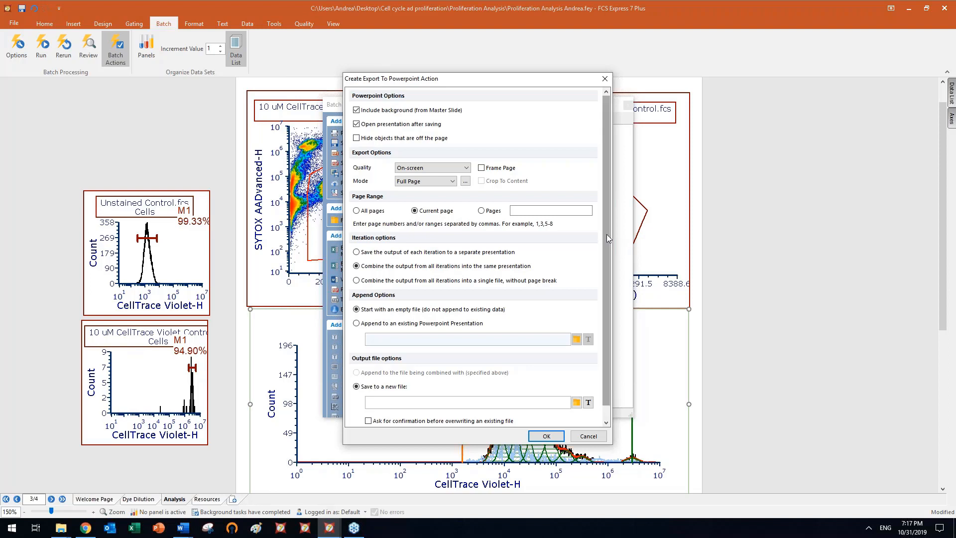
left_click_drag(606, 234, 606, 253)
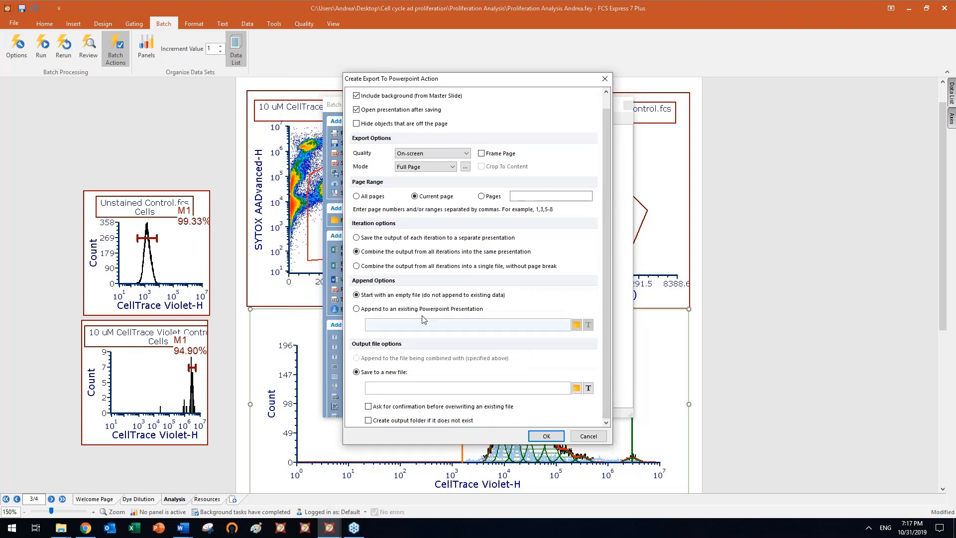
left_click(576, 390)
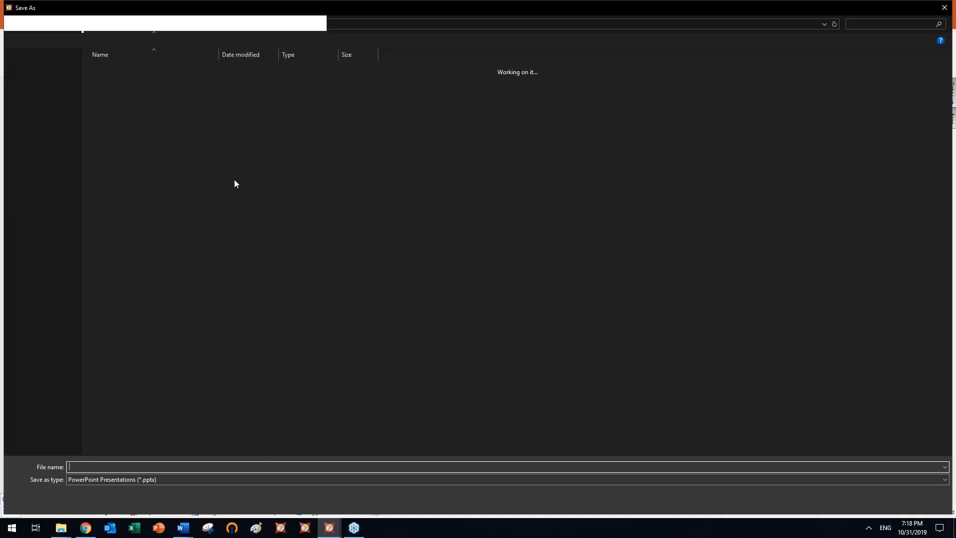
left_click(37, 182)
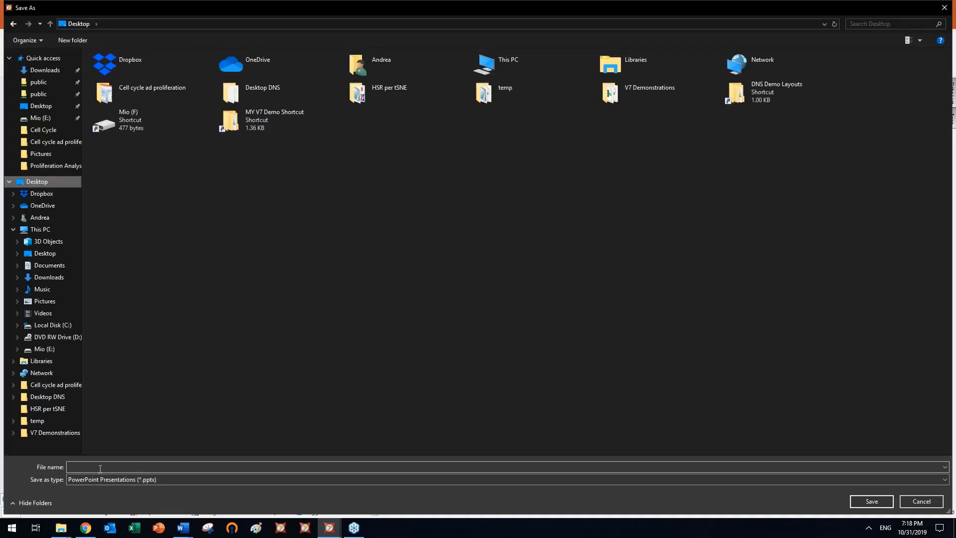
left_click(104, 467)
type("PPT po")
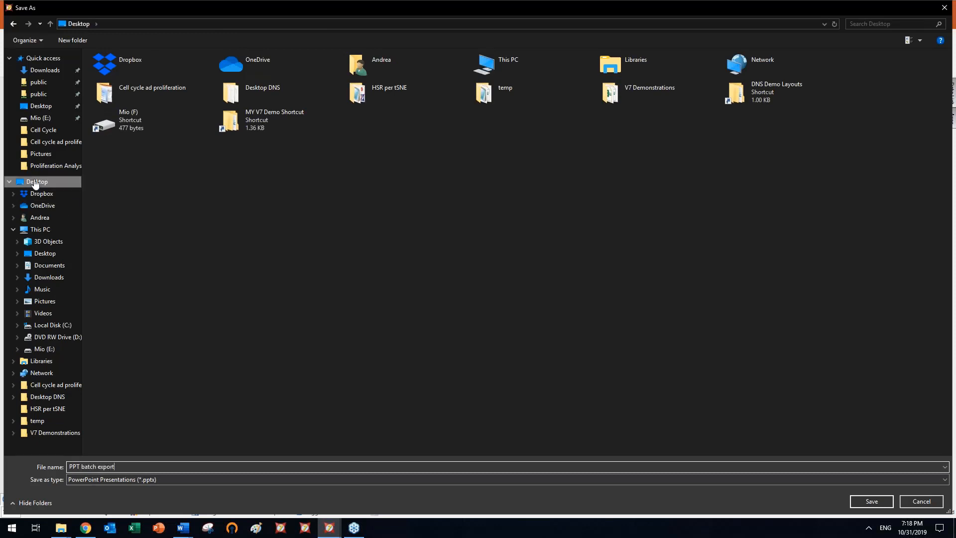
left_click(36, 182)
left_click(871, 501)
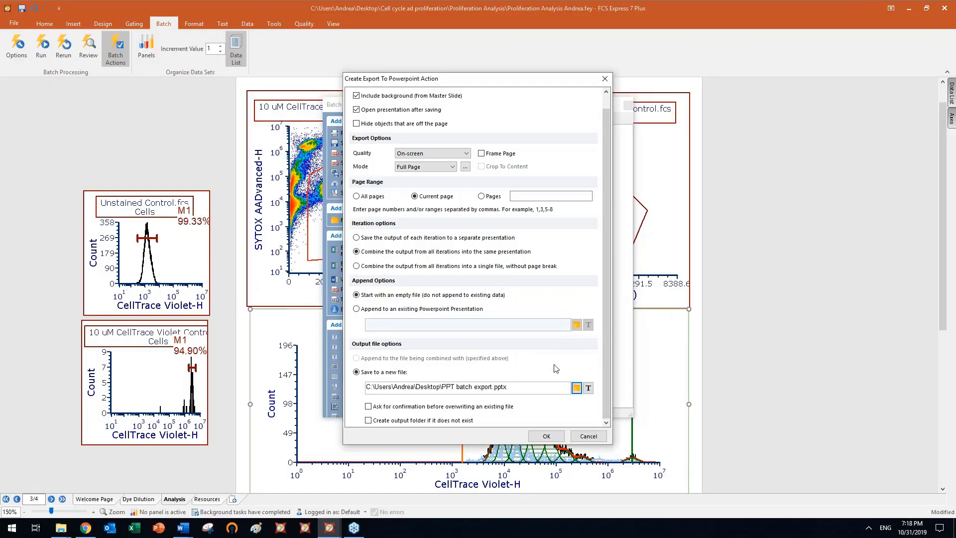
left_click(546, 436)
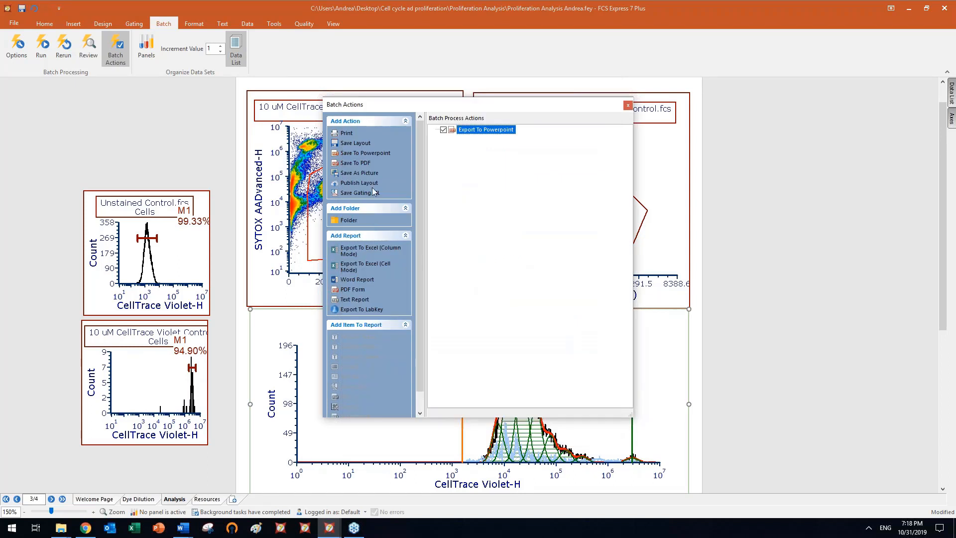
Add an Export To Excel (Column Mode) report that saves to a new Desktop file named Excel batch.xlsx
left_click(393, 251)
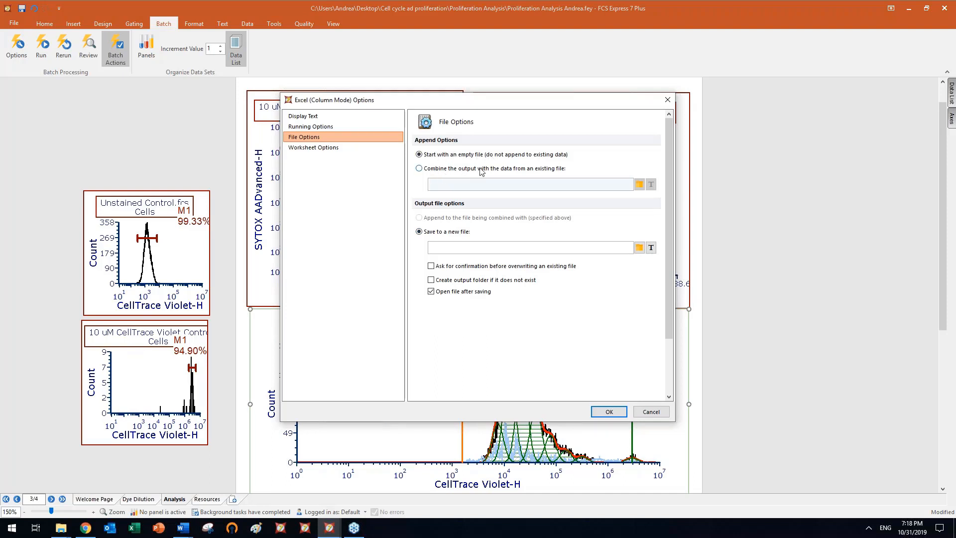
left_click(639, 248)
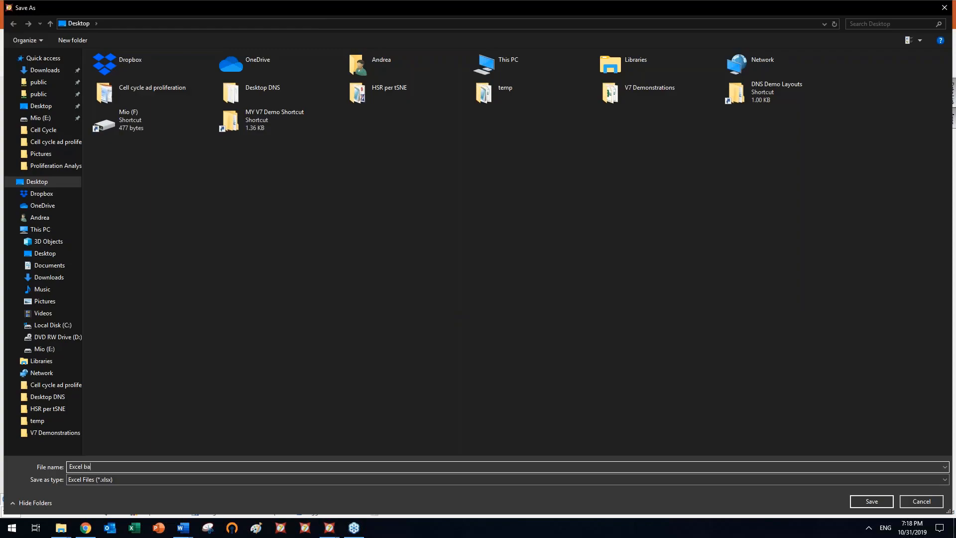
key("Return")
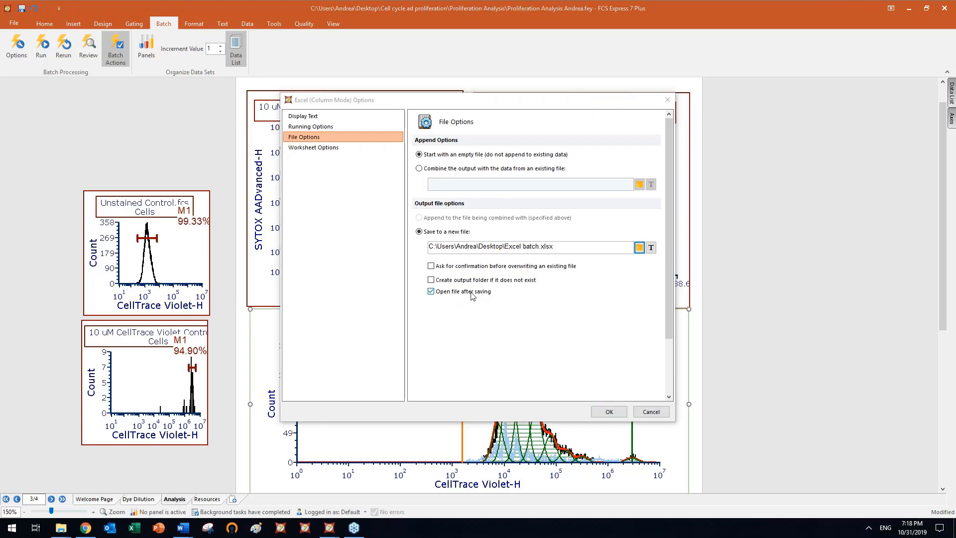
left_click(609, 411)
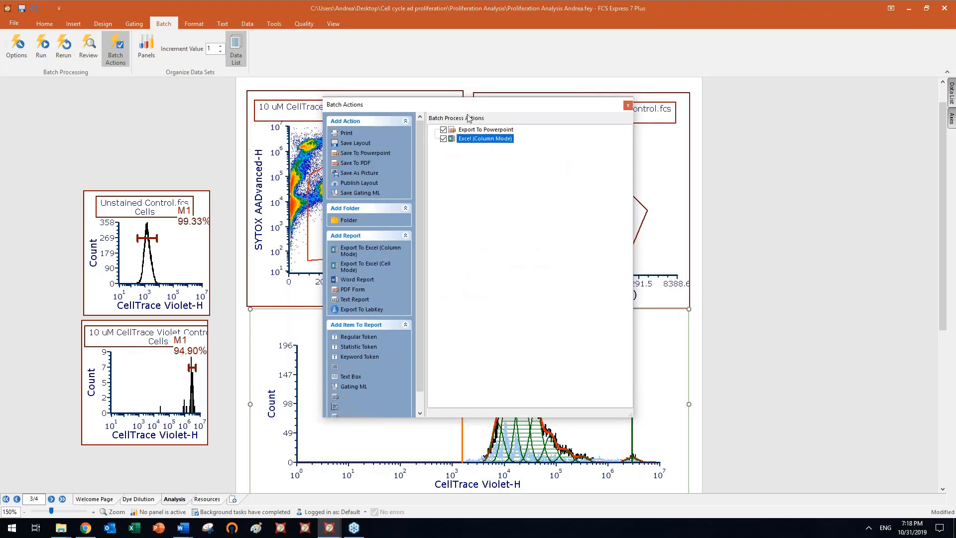
Add the Filename, # of Events and % of gated cells statistics of the Cells gate from the FSC-H vs. SSC-H density plot to the Excel report
left_click_drag(510, 110, 781, 125)
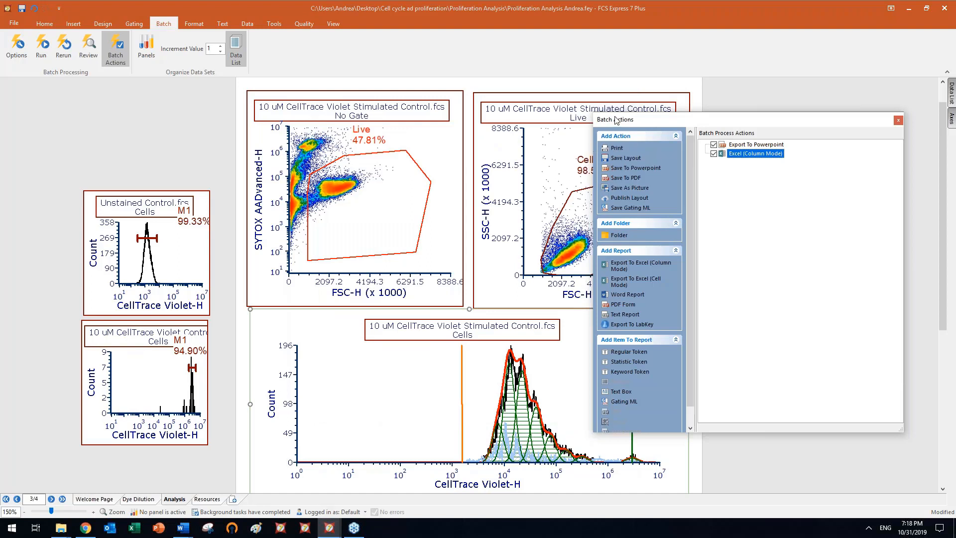
left_click_drag(618, 118, 643, 111)
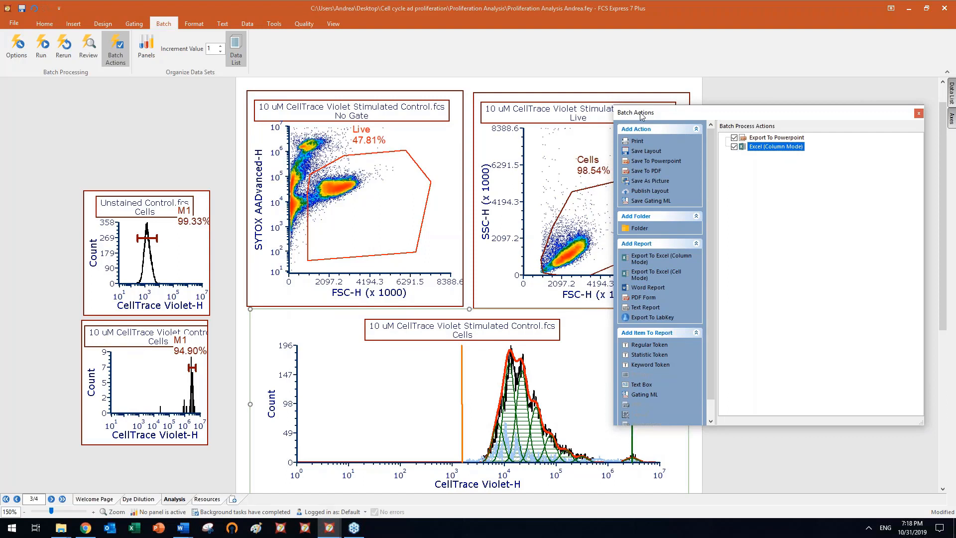
left_click(114, 142)
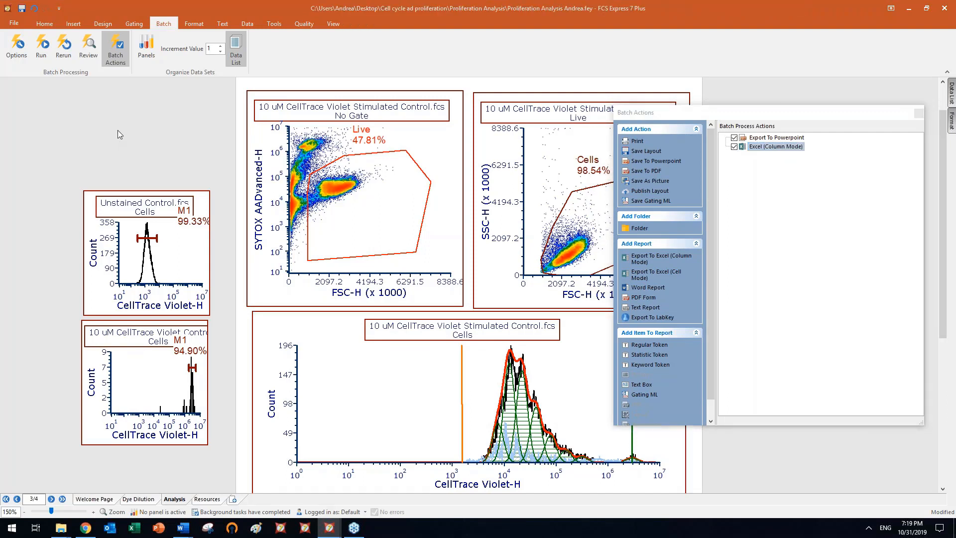
scroll(118, 130, "down", 1)
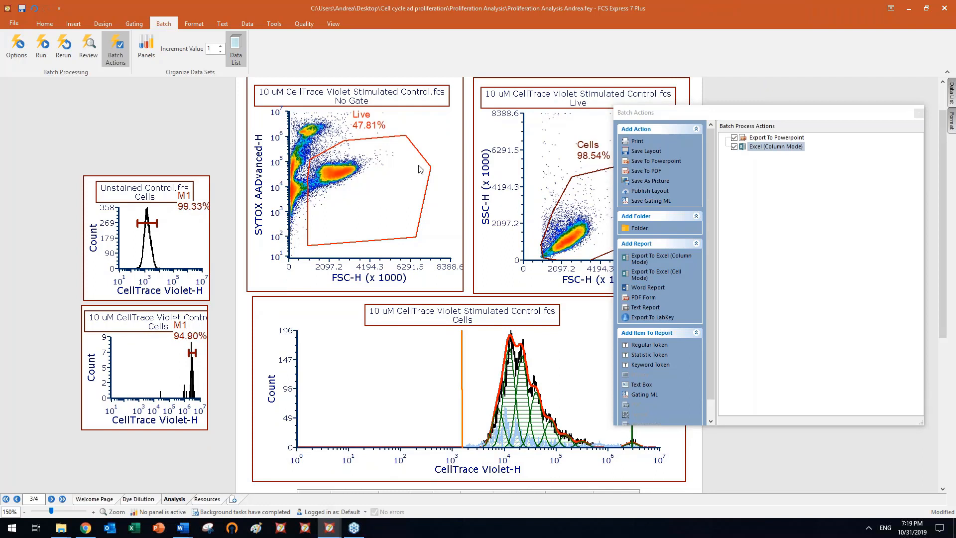
left_click(579, 208)
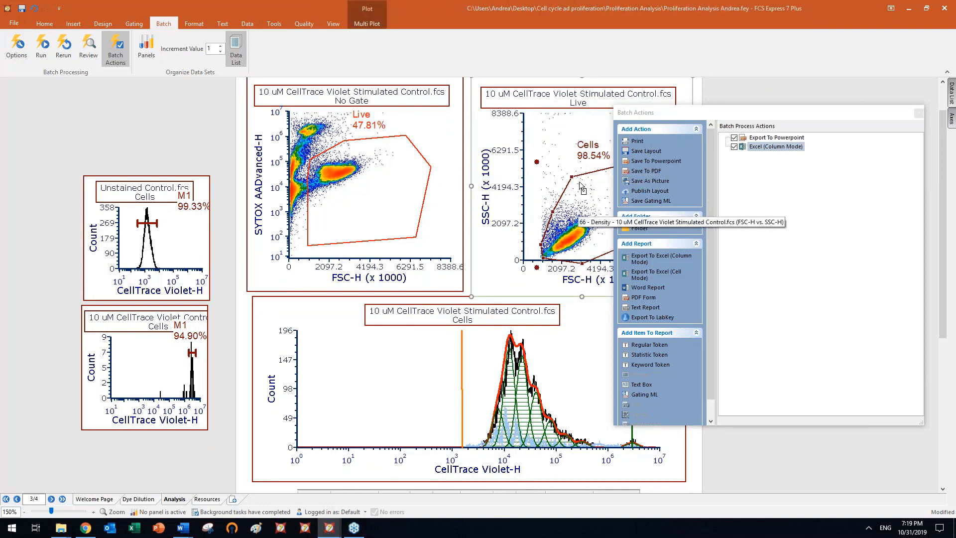
left_click_drag(580, 191, 779, 148)
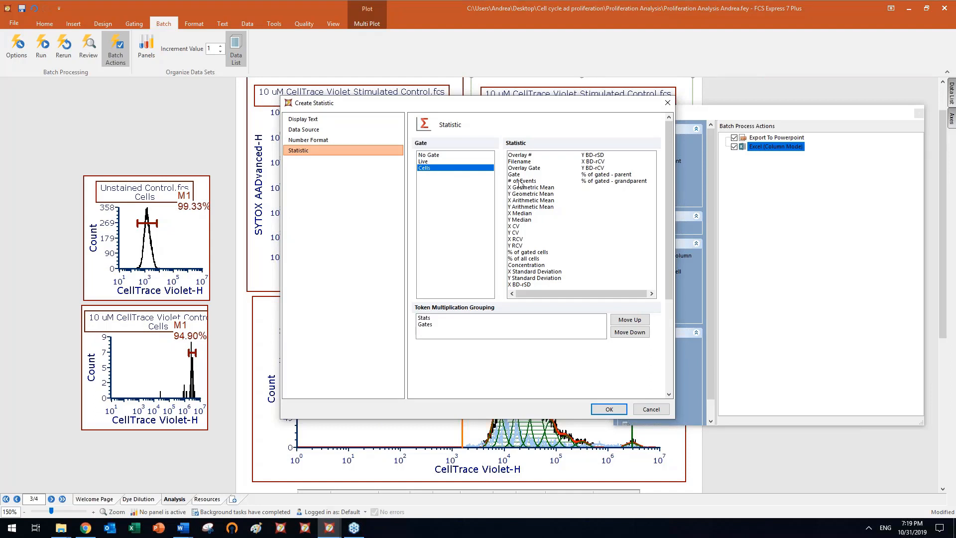
left_click(530, 252)
left_click(530, 182, "ctrl")
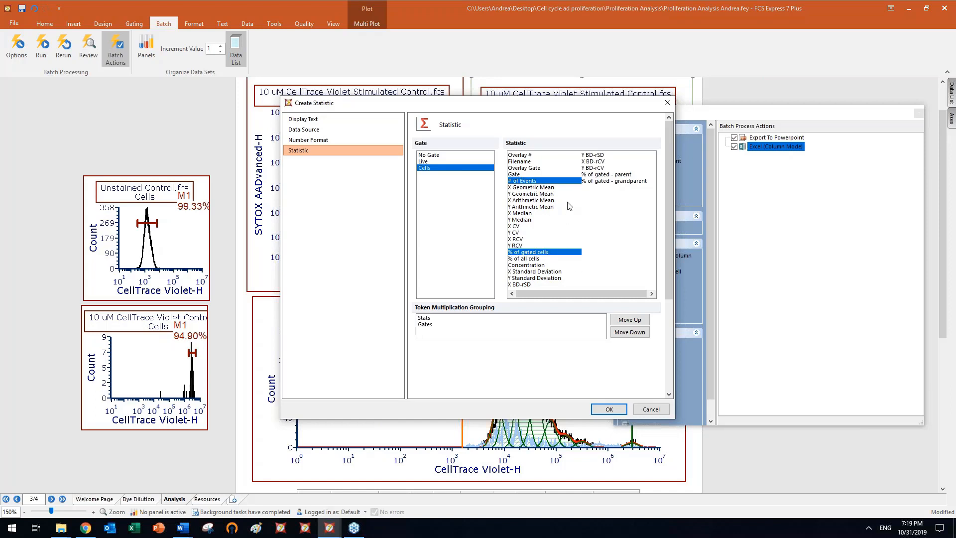
left_click(528, 162, "ctrl")
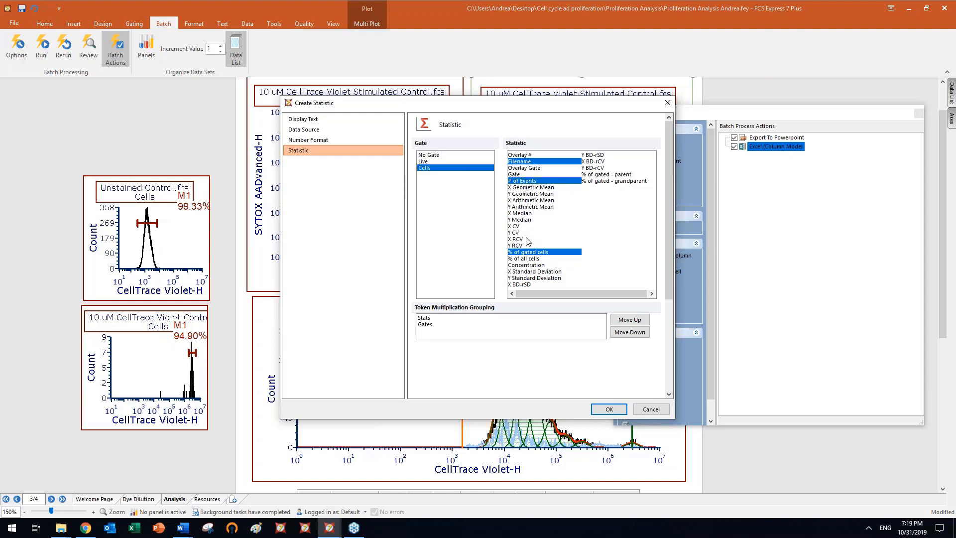
left_click(609, 408)
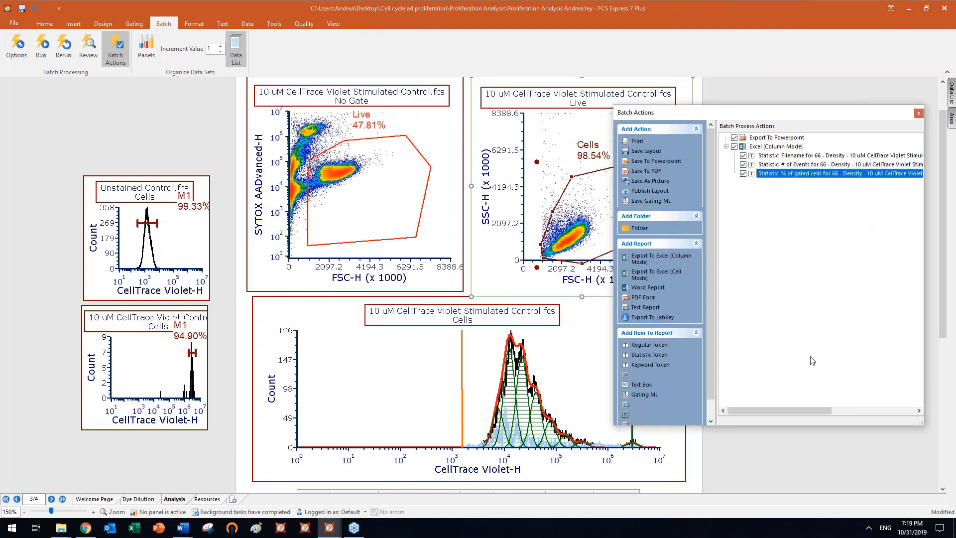
Add all statistics from the proliferation fit summary row, Division Index through Background Noise, to the Excel (Column Mode) report
left_click(771, 466)
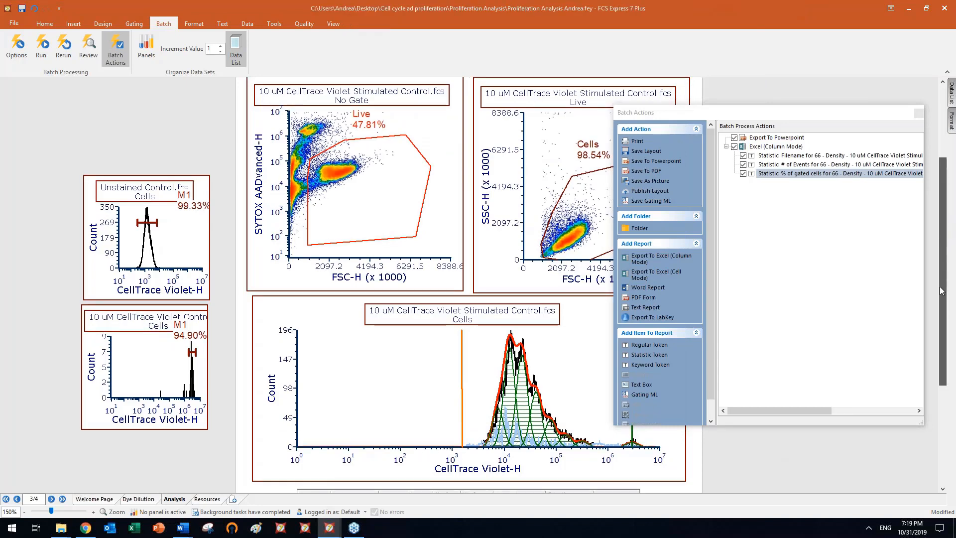
scroll(941, 244, "down", 5)
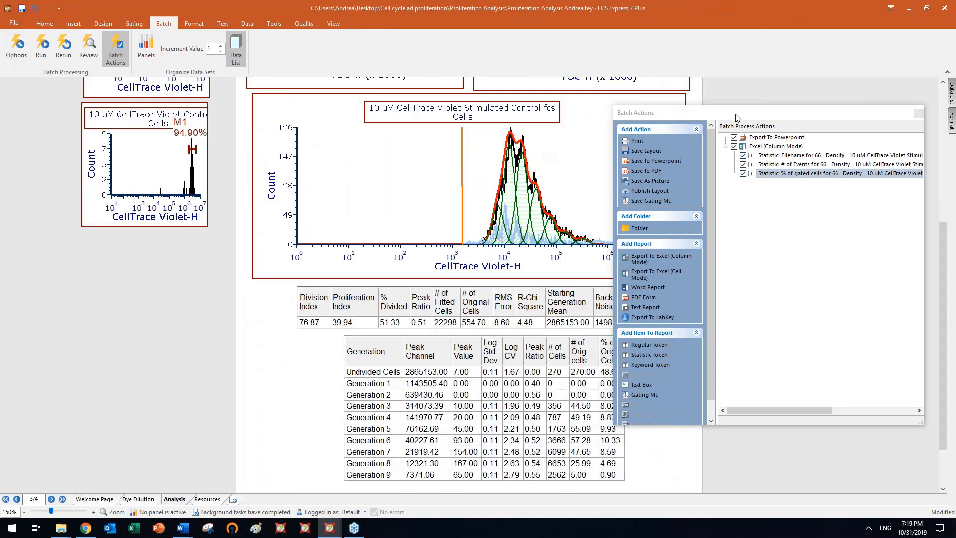
left_click_drag(736, 114, 787, 129)
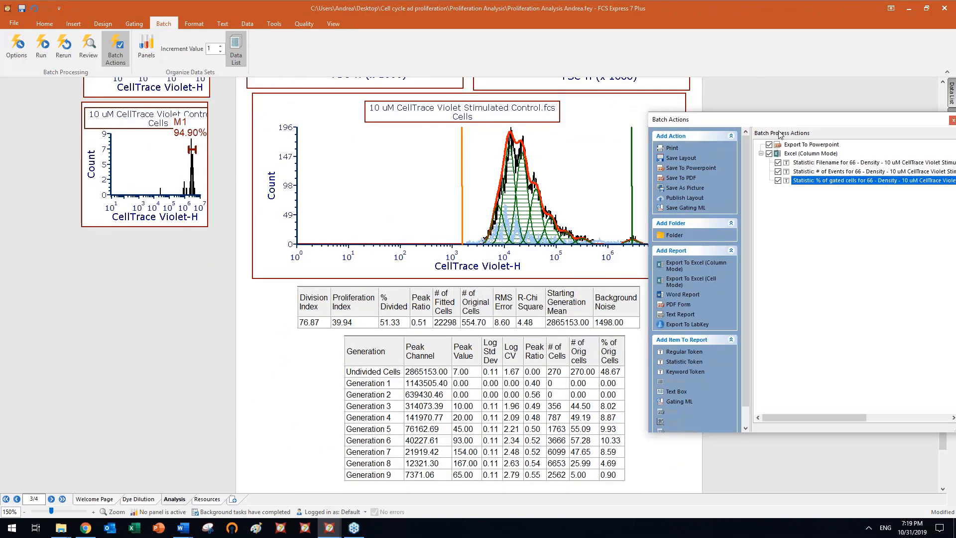
left_click_drag(312, 323, 621, 324)
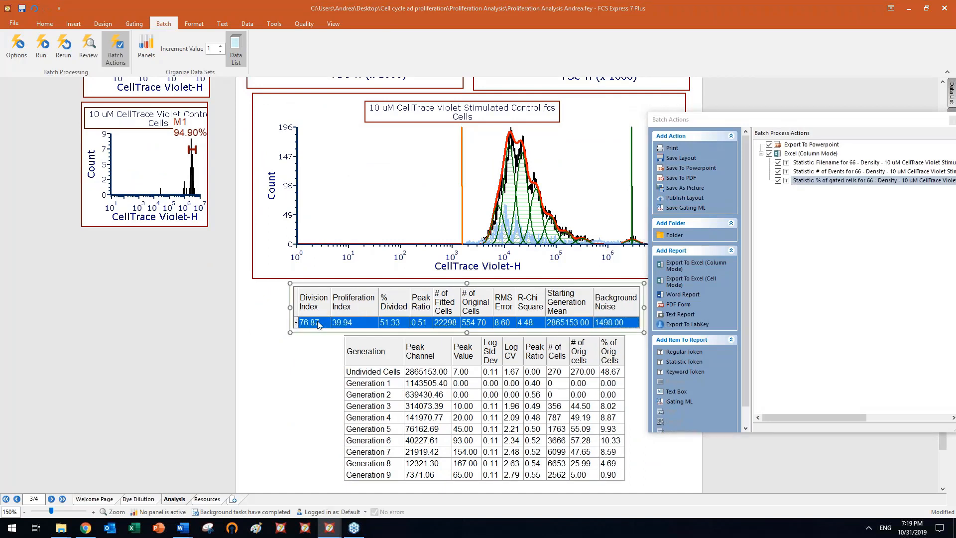
left_click_drag(319, 323, 798, 156)
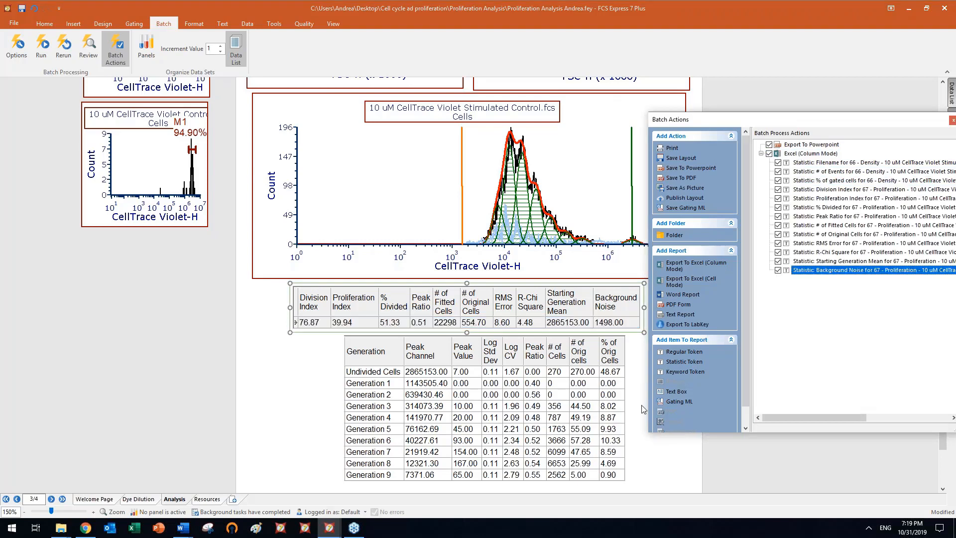
Add the % of Orig Cells column for all generations to the Excel report and review its first statistic entries
left_click(613, 350)
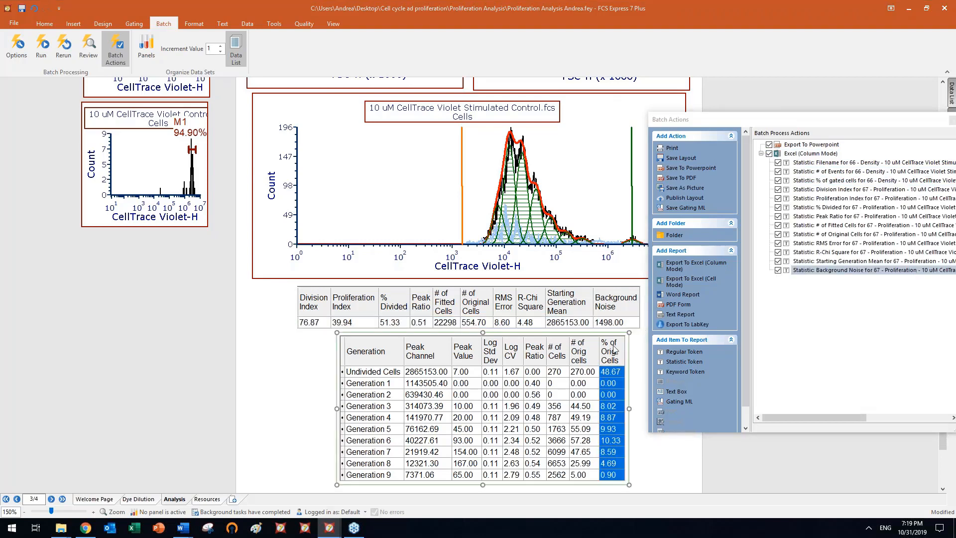
left_click_drag(615, 353, 798, 156)
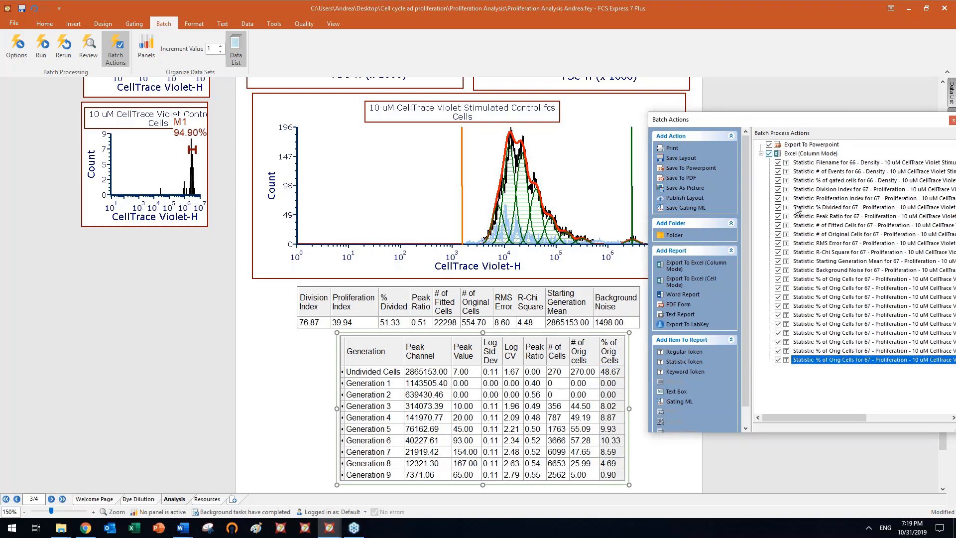
left_click(816, 163)
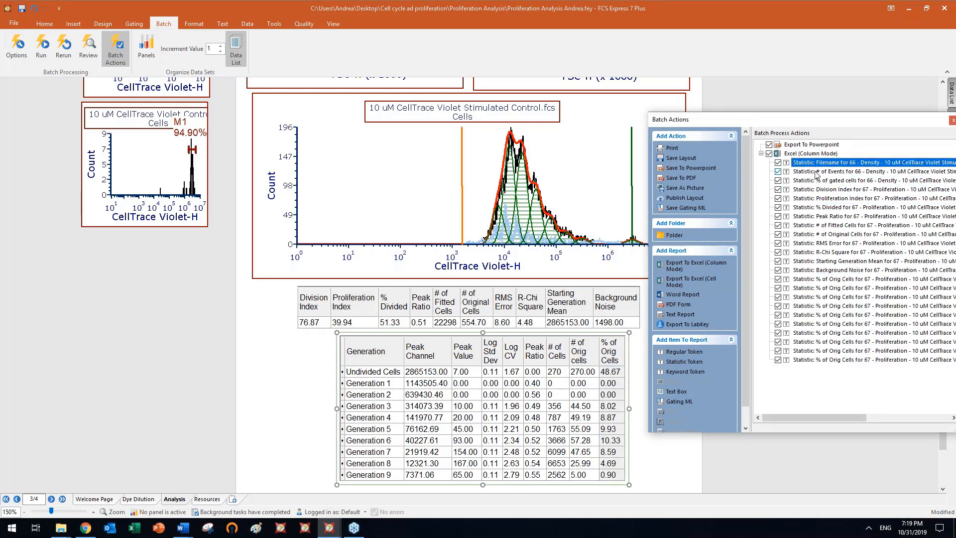
left_click(817, 175)
left_click(817, 182)
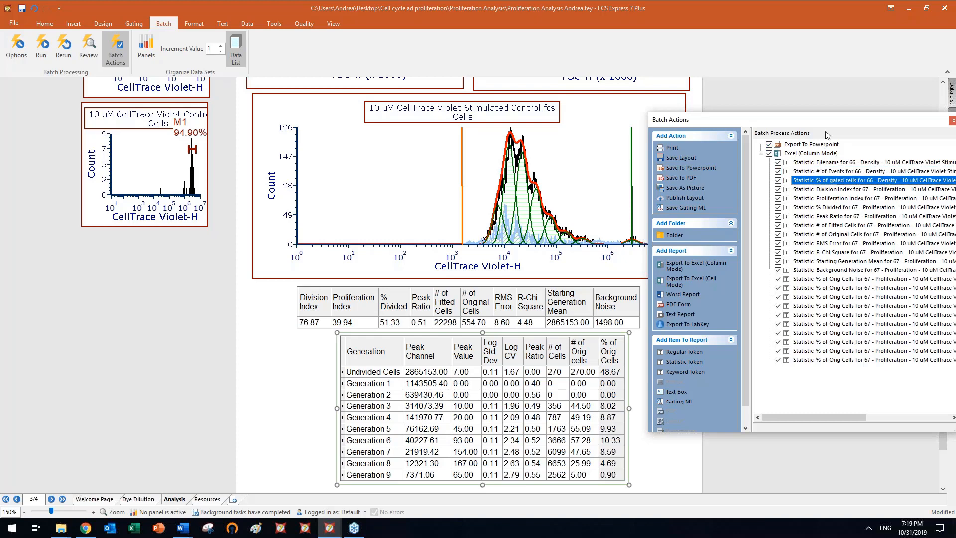
Check the iteration order in the data list, selecting 10 uM CellTrace Violet Stimulated Control.fcs, and close the batch actions
left_click_drag(848, 120, 335, 150)
mouse_move(952, 95)
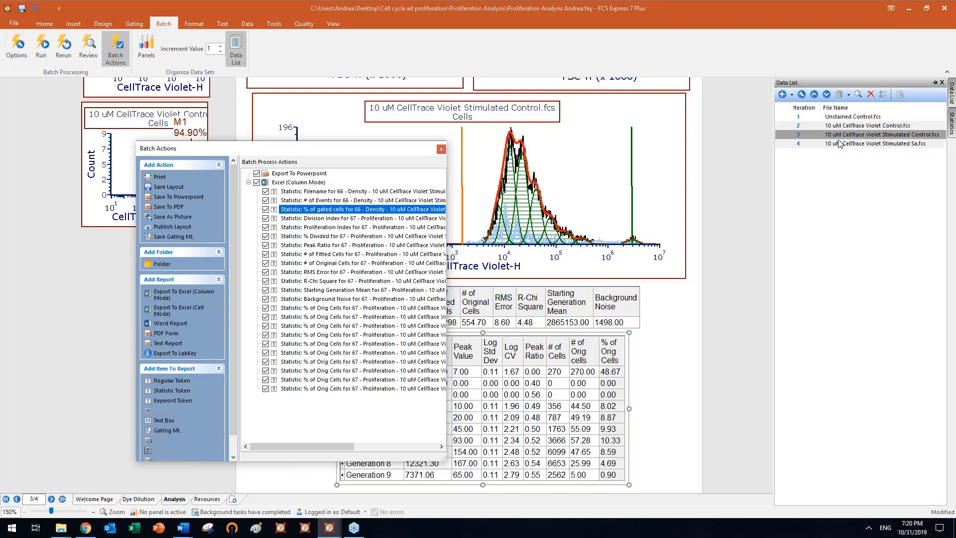
left_click(798, 138)
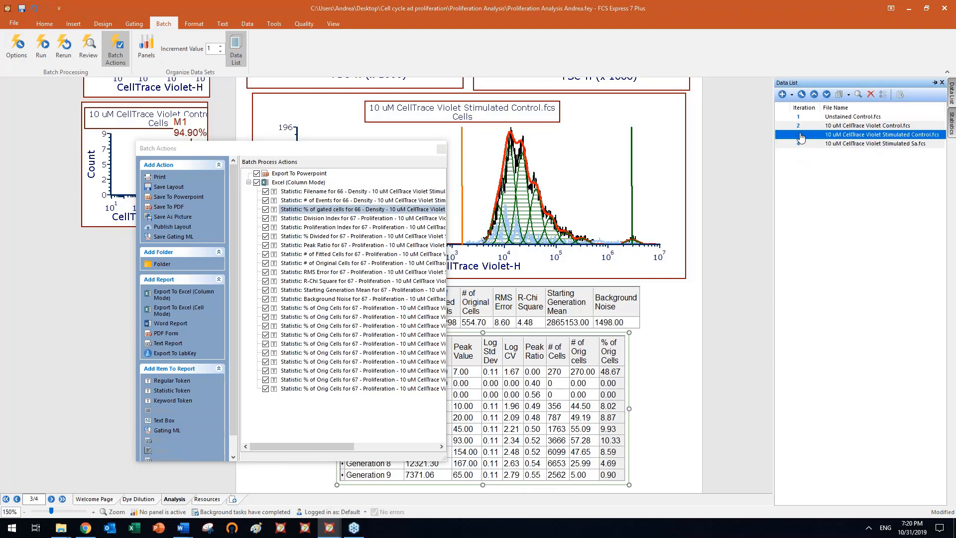
left_click(440, 148)
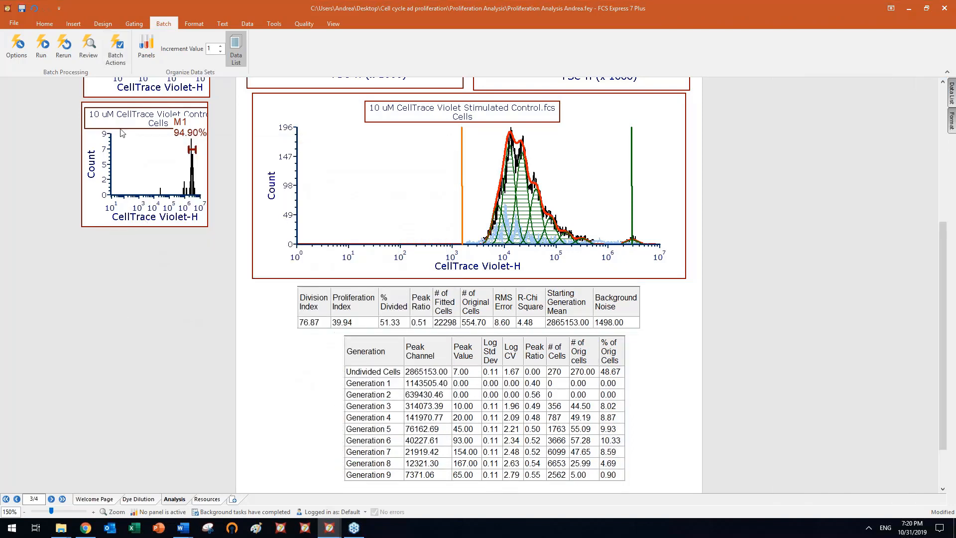
Set the batch processing options to unconditionally pause between iterations
left_click(19, 46)
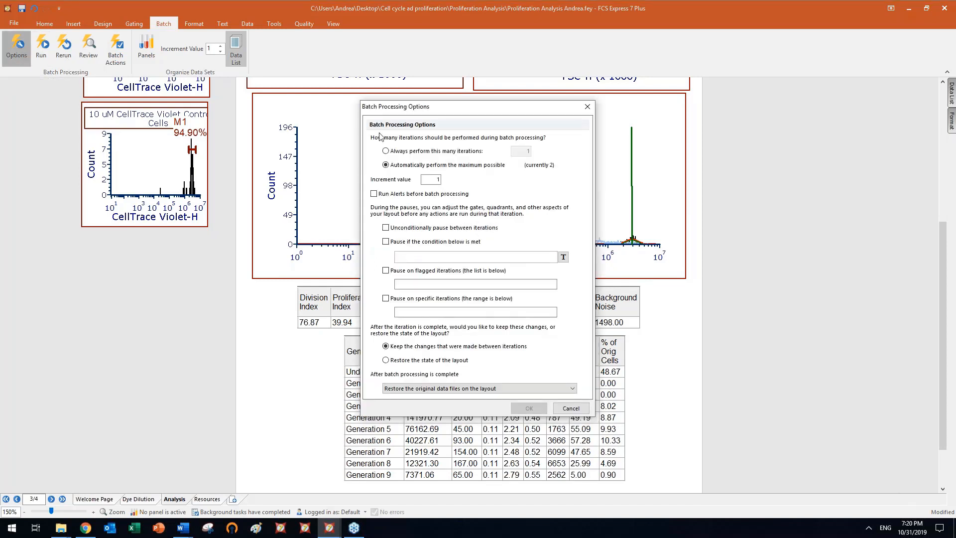
left_click(386, 228)
left_click(529, 408)
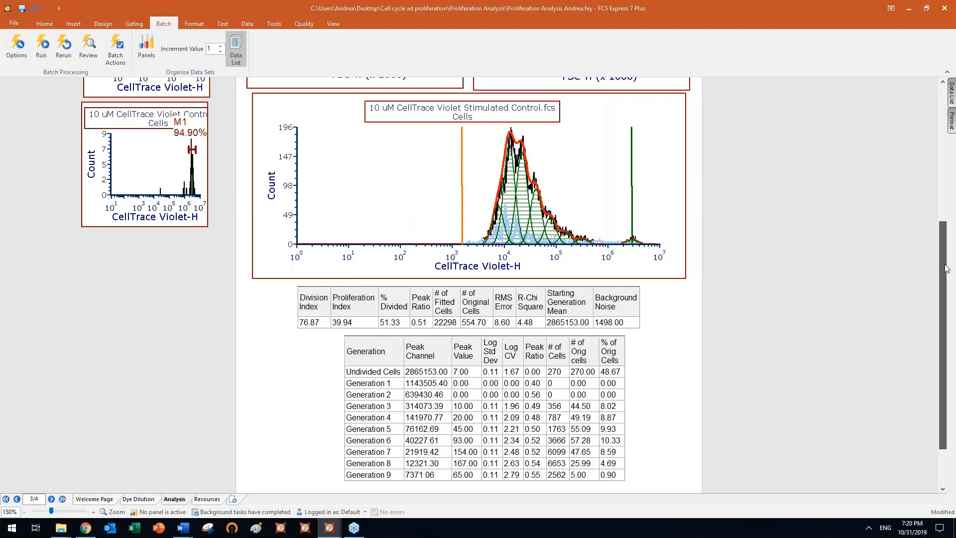
scroll(931, 254, "up", 2)
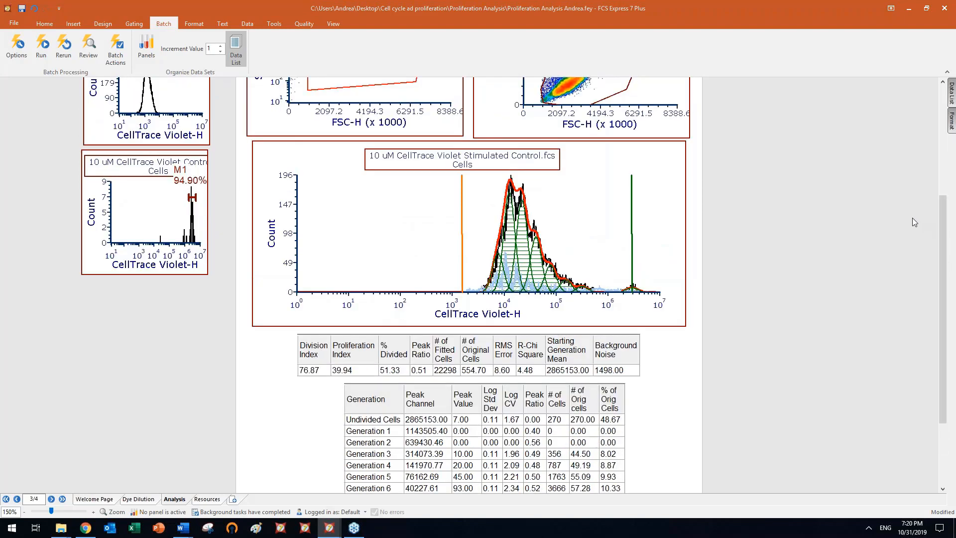
Start the batch run from 10 uM CellTrace Violet Control.fcs, clearing the saved iteration snapshots, and move the progress dialog clear of the plots
mouse_move(951, 96)
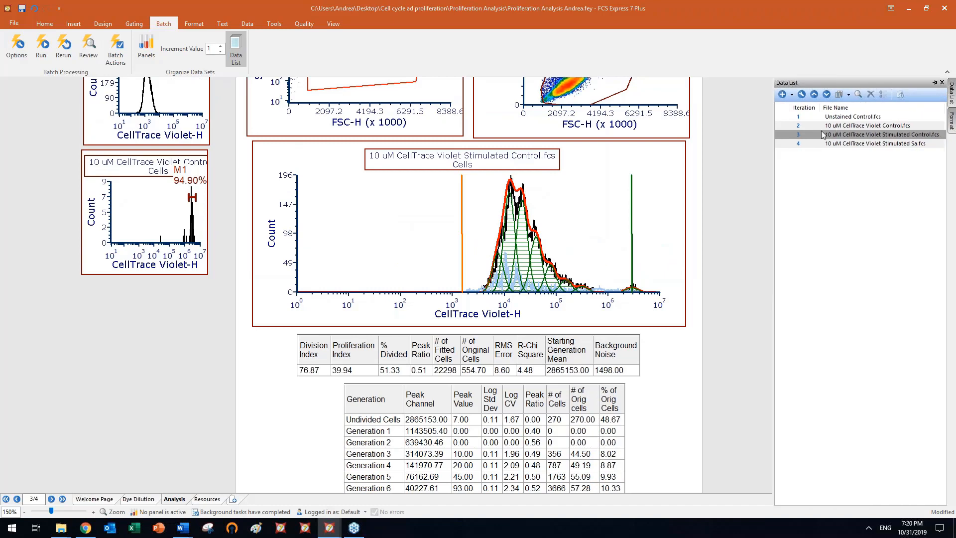
left_click(798, 128)
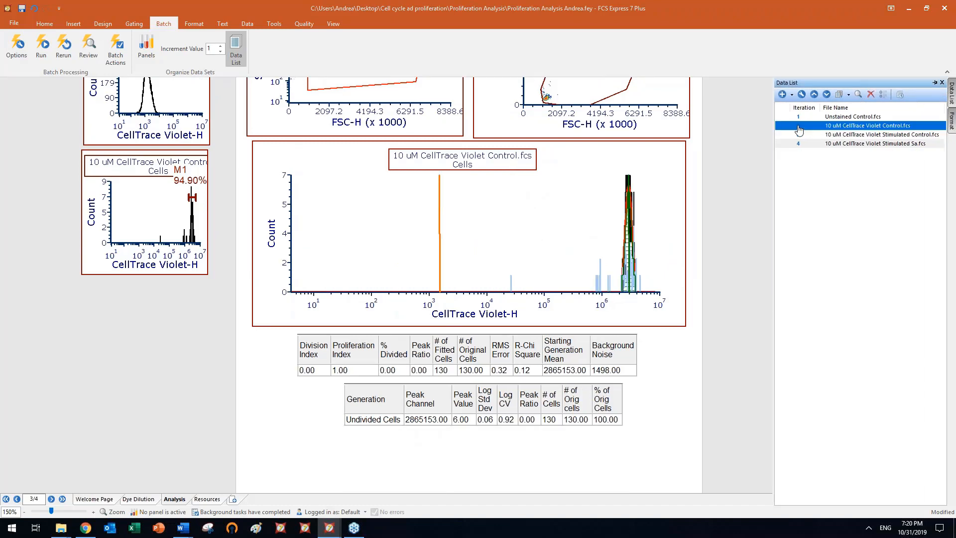
scroll(730, 213, "up", 3)
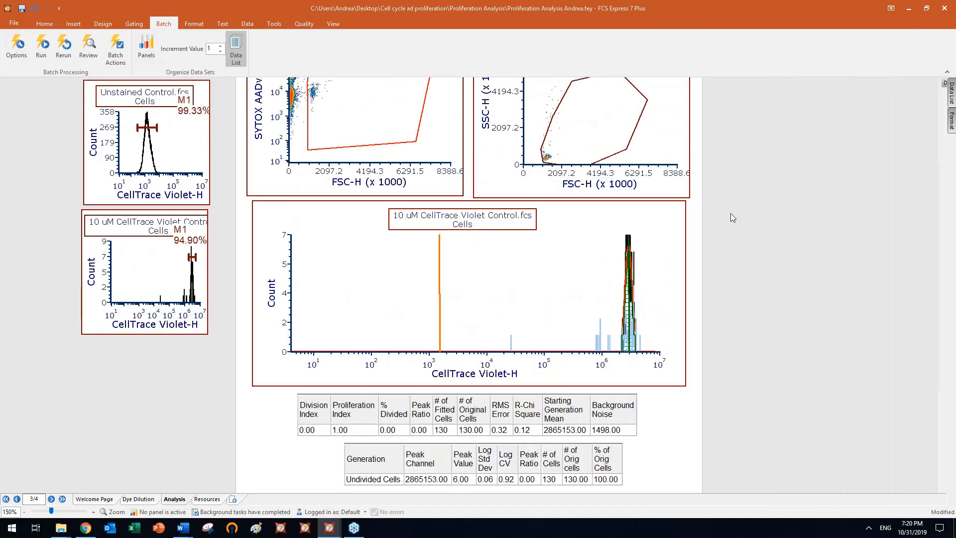
scroll(731, 217, "up", 1)
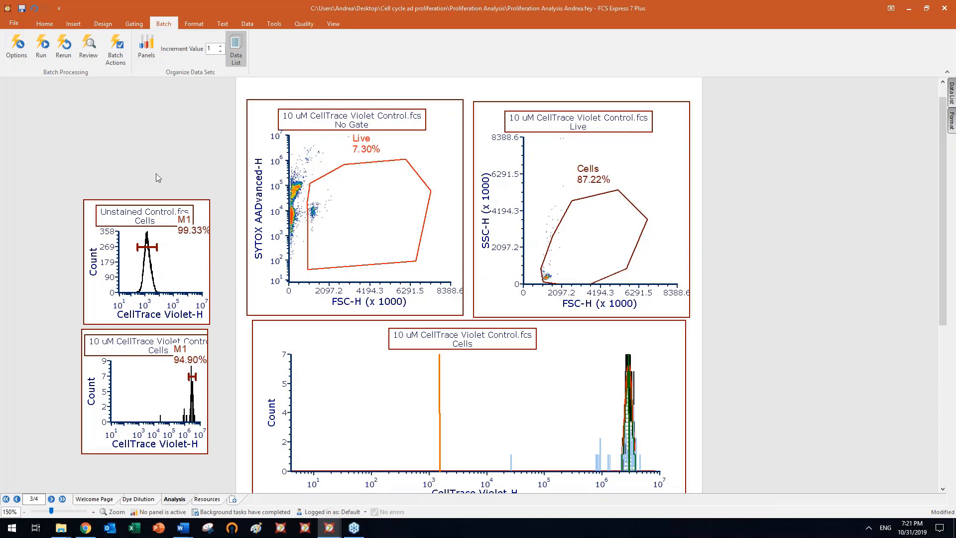
left_click(41, 52)
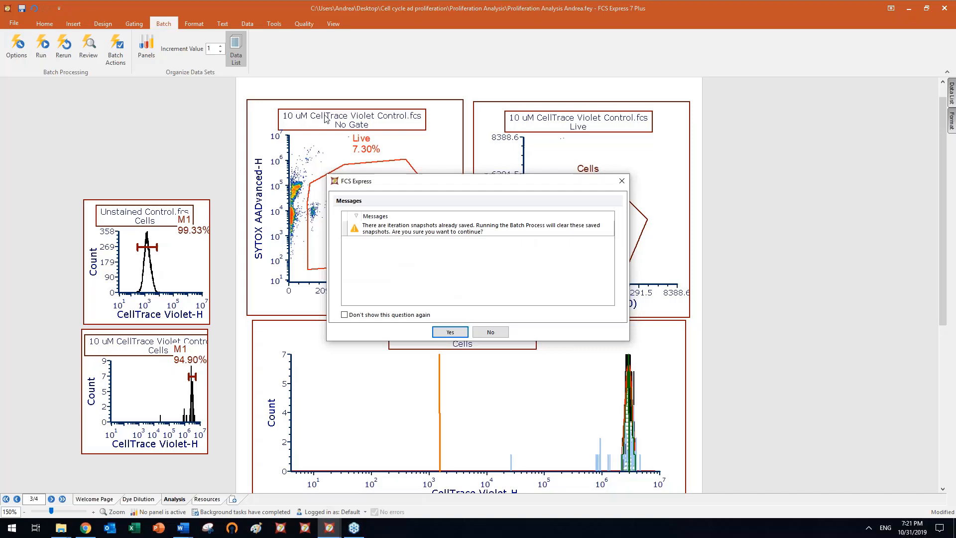
left_click(450, 333)
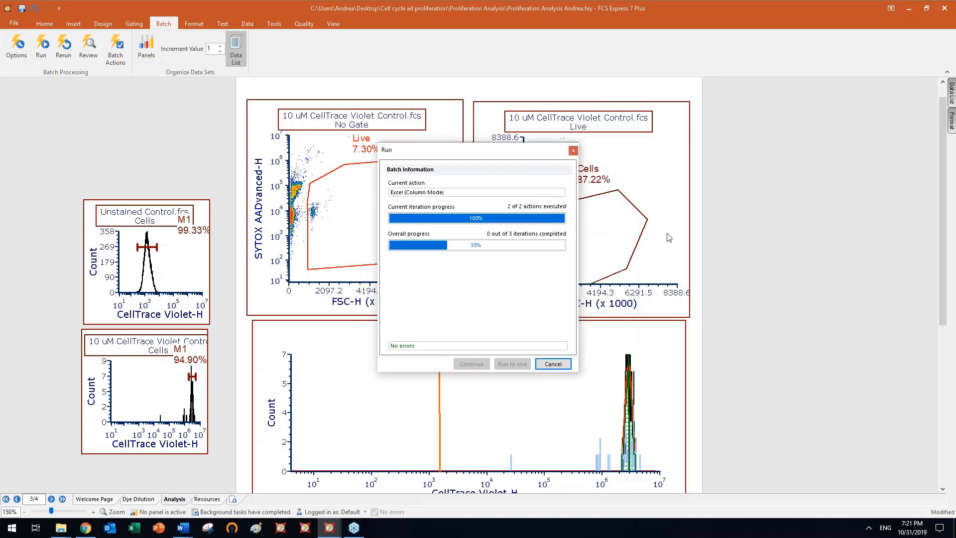
left_click_drag(504, 155, 819, 144)
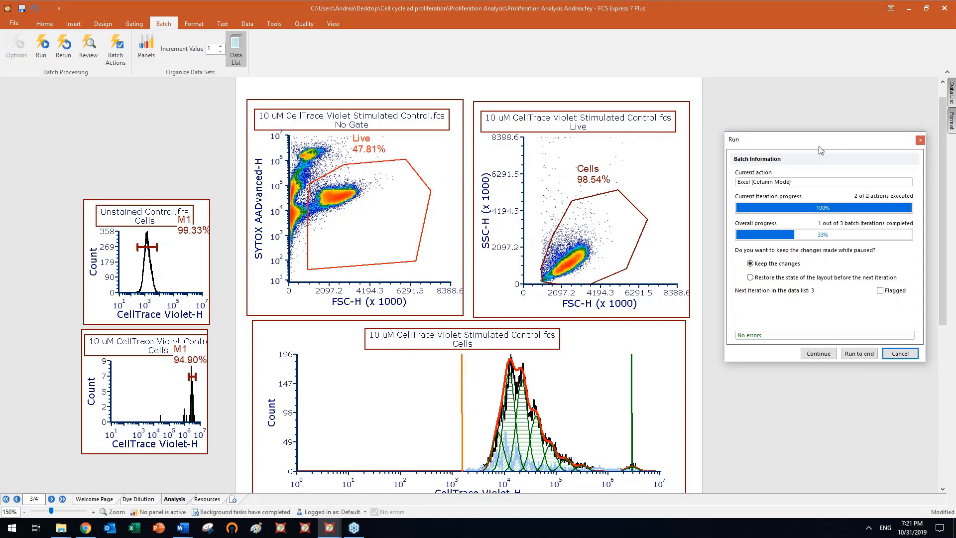
Reshape the Live gate for the Stimulated Control sample, moving its lower-right corner outward and right vertex inward, and continue the batch keeping the changes
left_click(309, 273)
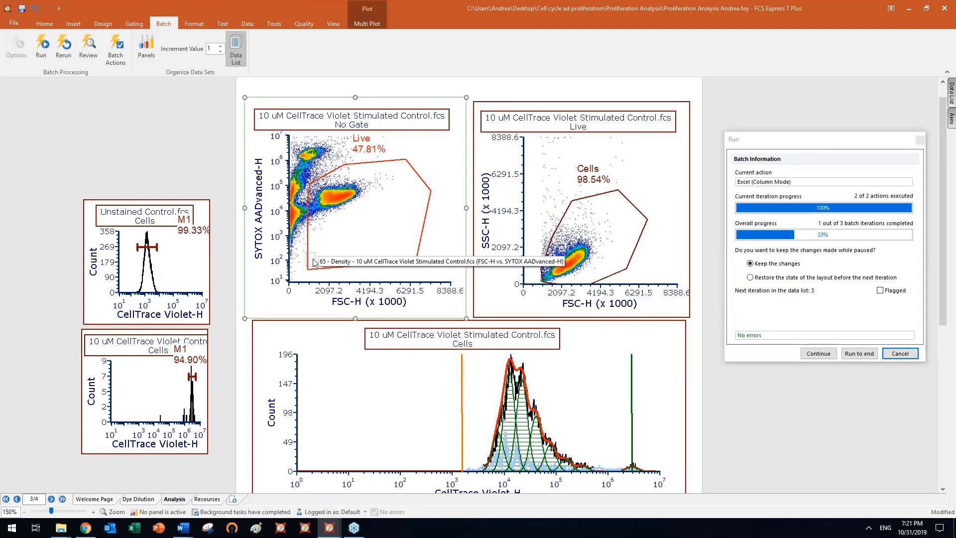
left_click_drag(416, 262, 441, 280)
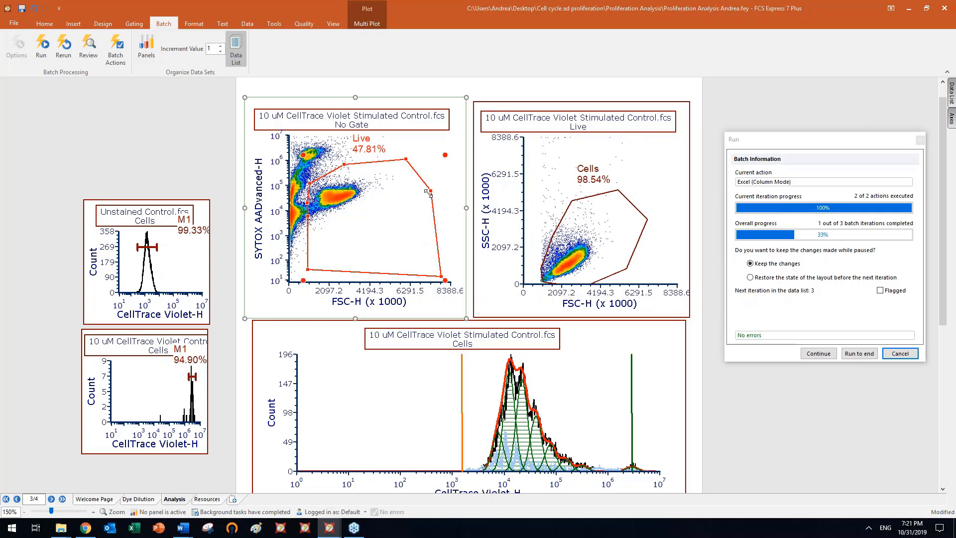
left_click_drag(430, 192, 400, 243)
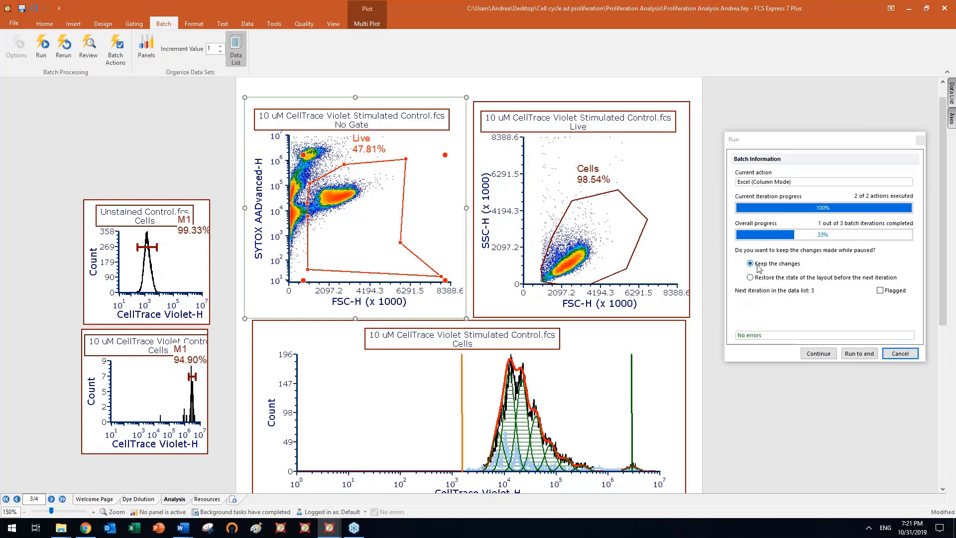
left_click(819, 354)
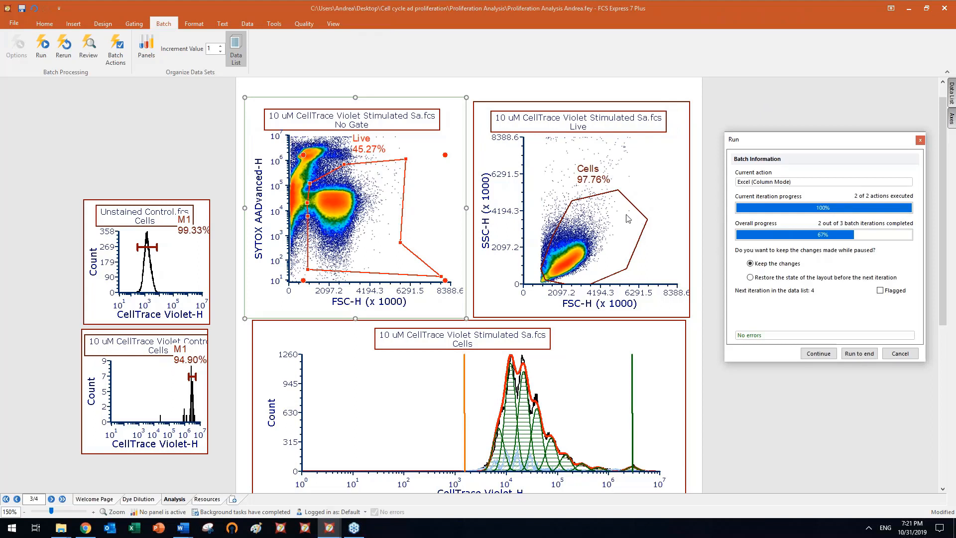
Extend the right side of the Cells gate outward for the Stimulated Sa sample and continue the batch keeping the changes
left_click(648, 220)
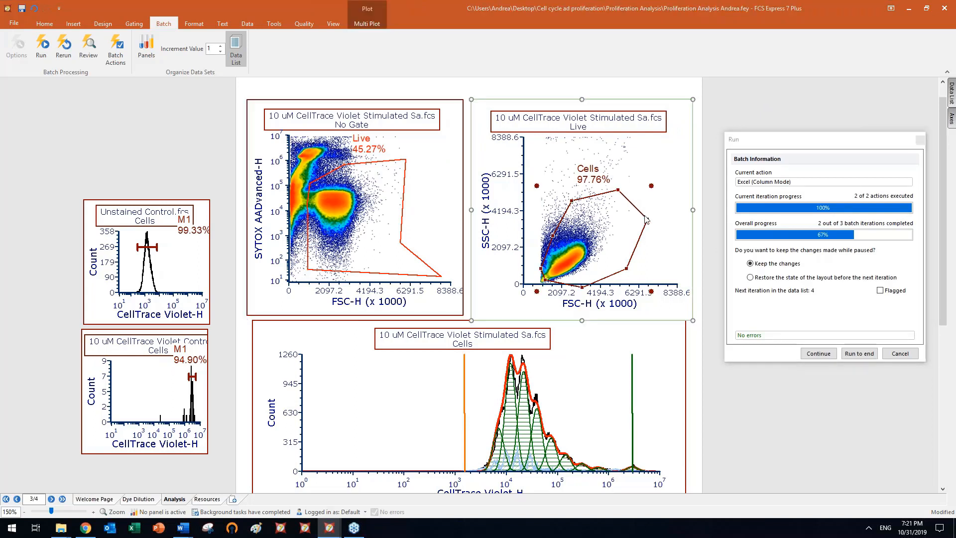
left_click_drag(647, 220, 677, 180)
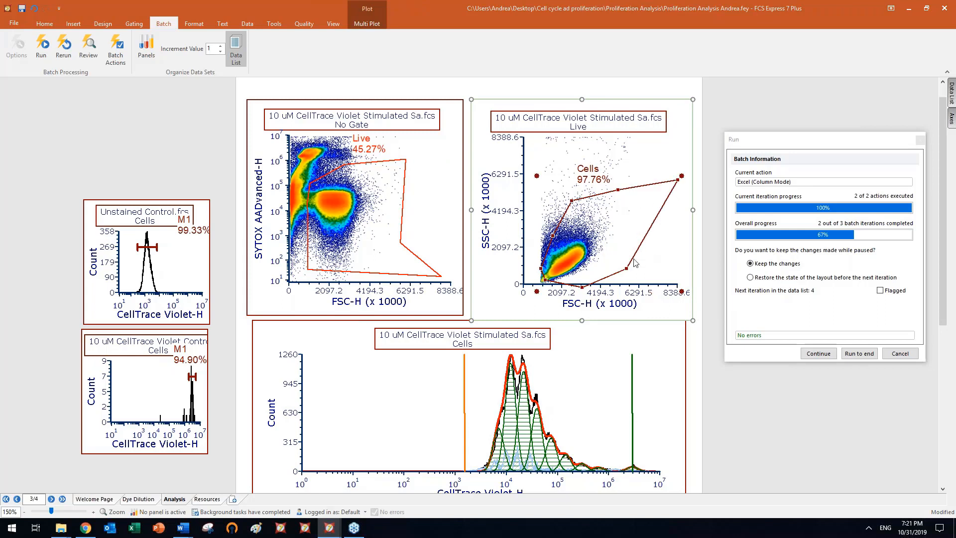
left_click_drag(626, 267, 677, 266)
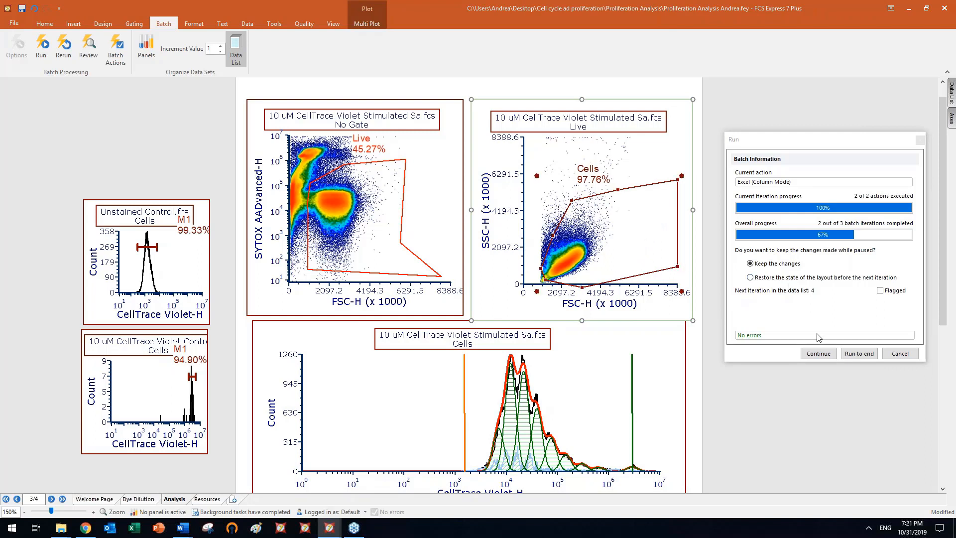
left_click(814, 354)
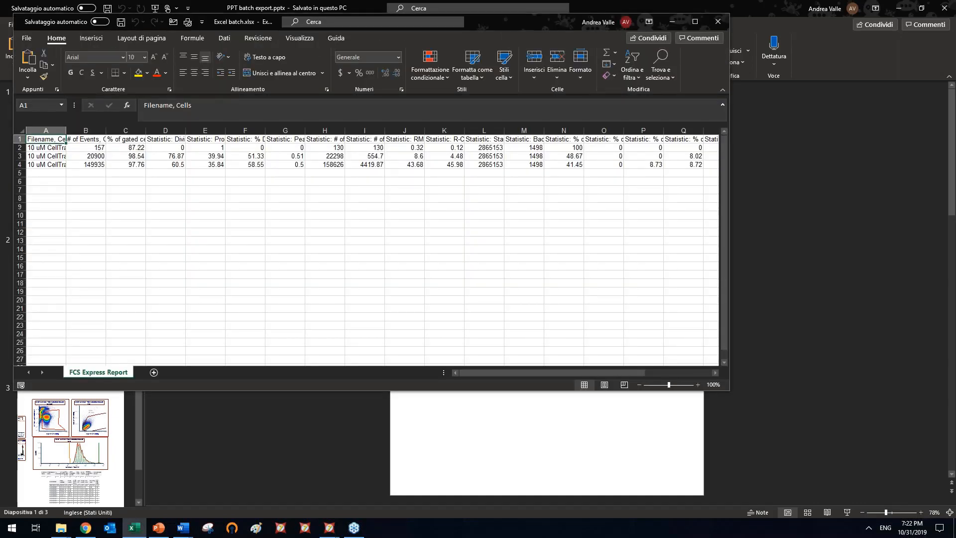
Maximize the exported Excel batch.xlsx, widen the Filename column and check the file name in each sample row
double_click(485, 24)
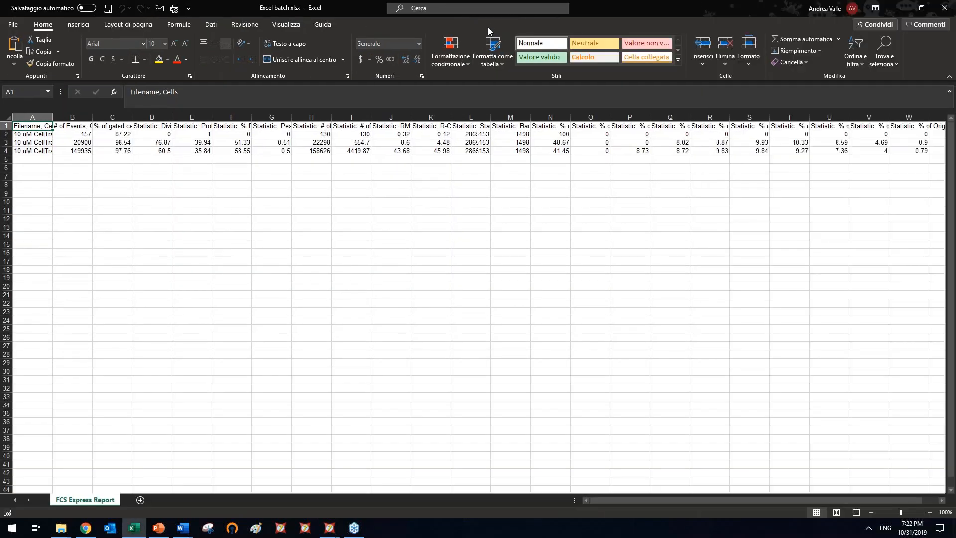
left_click_drag(7, 134, 7, 151)
left_click_drag(53, 117, 184, 117)
left_click(89, 135)
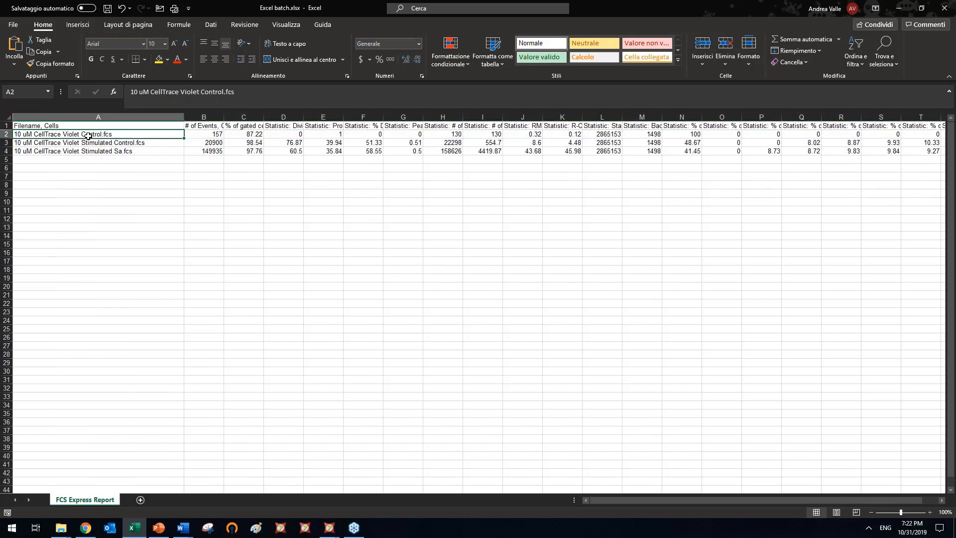
left_click(111, 143)
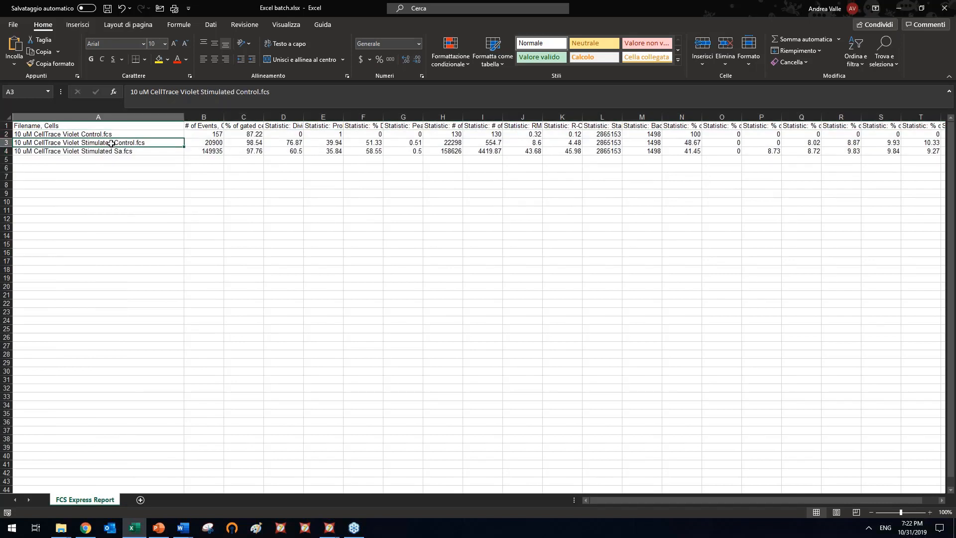
left_click(113, 152)
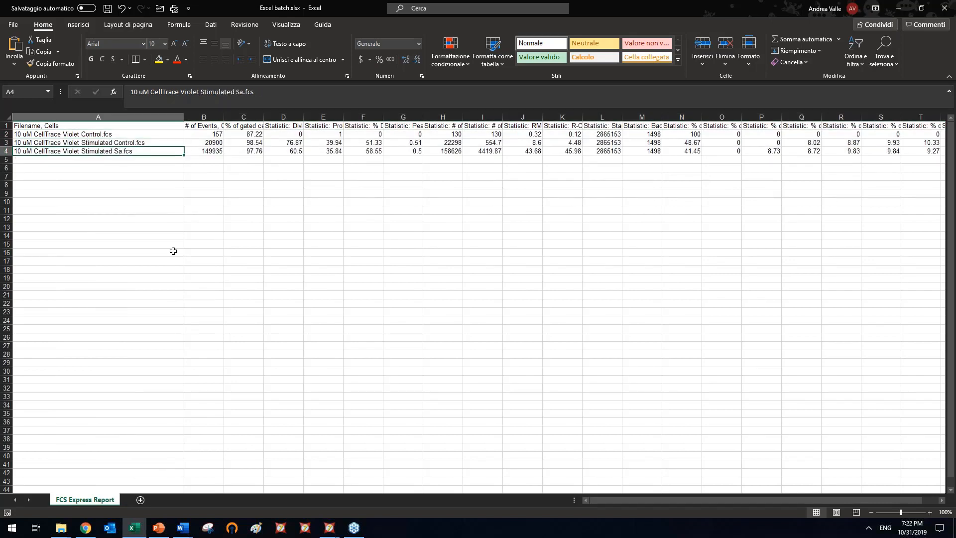
Resize columns A through I of the exported report to one uniform, compact width
left_click_drag(85, 120, 498, 119)
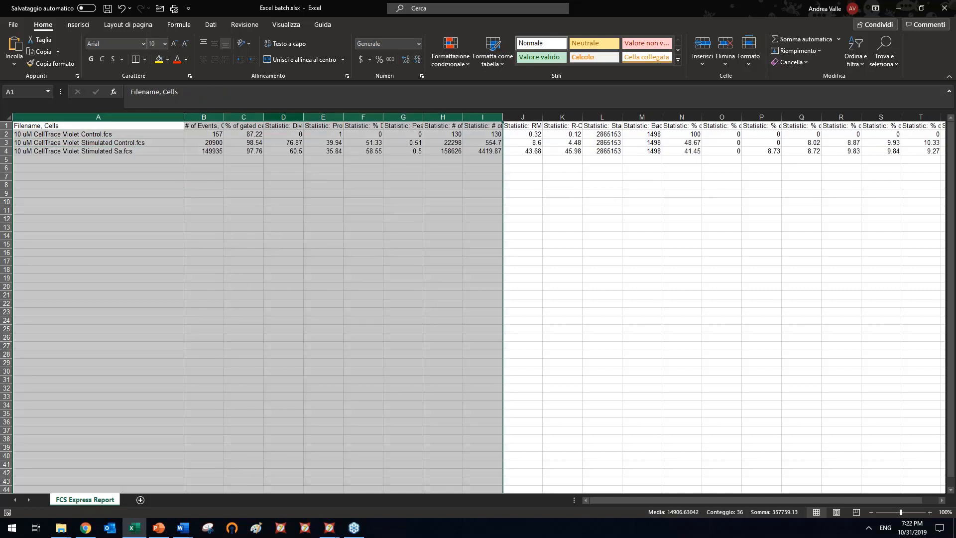
double_click(224, 117)
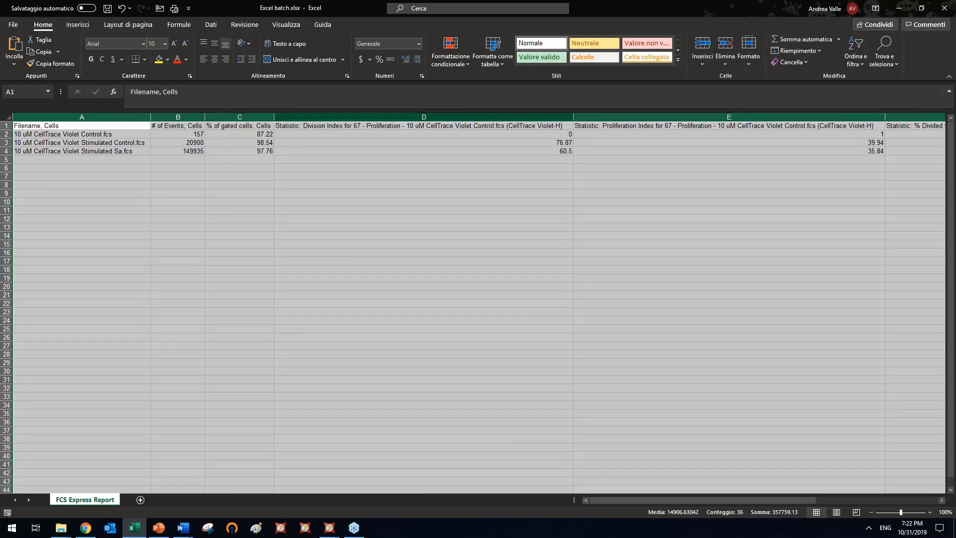
left_click_drag(274, 119, 252, 119)
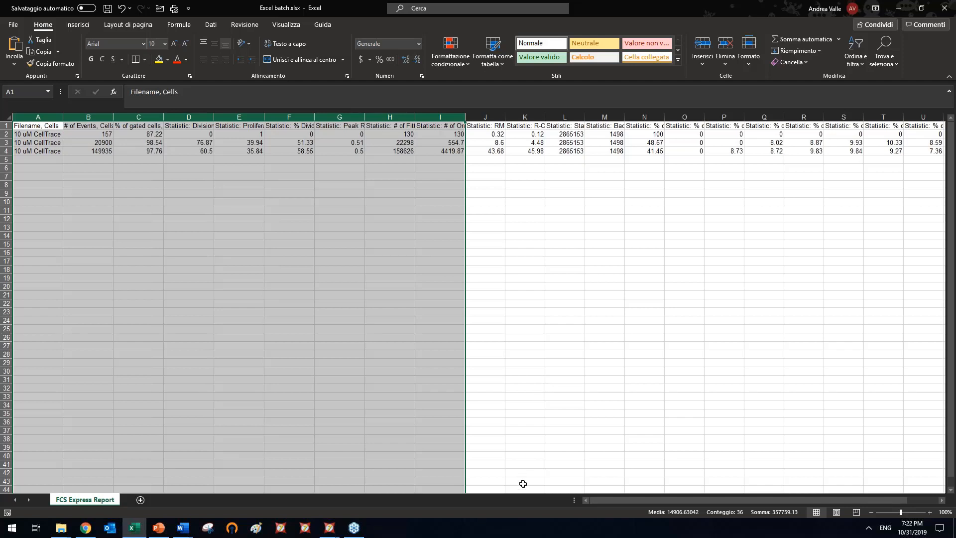
Widen column N with the first % of Orig Cells statistic and examine the CellTrace Violet Control row across the generations
left_click_drag(599, 498, 630, 497)
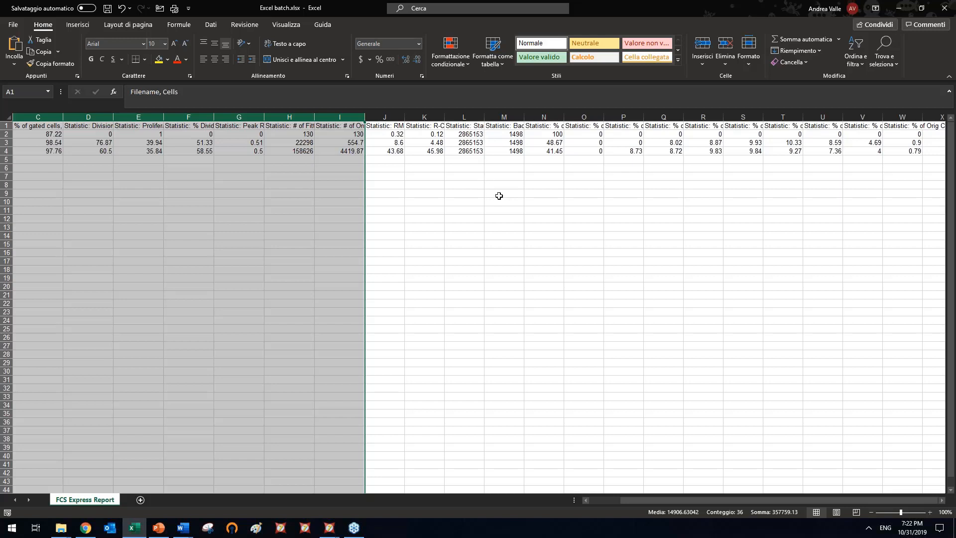
left_click_drag(564, 113, 768, 119)
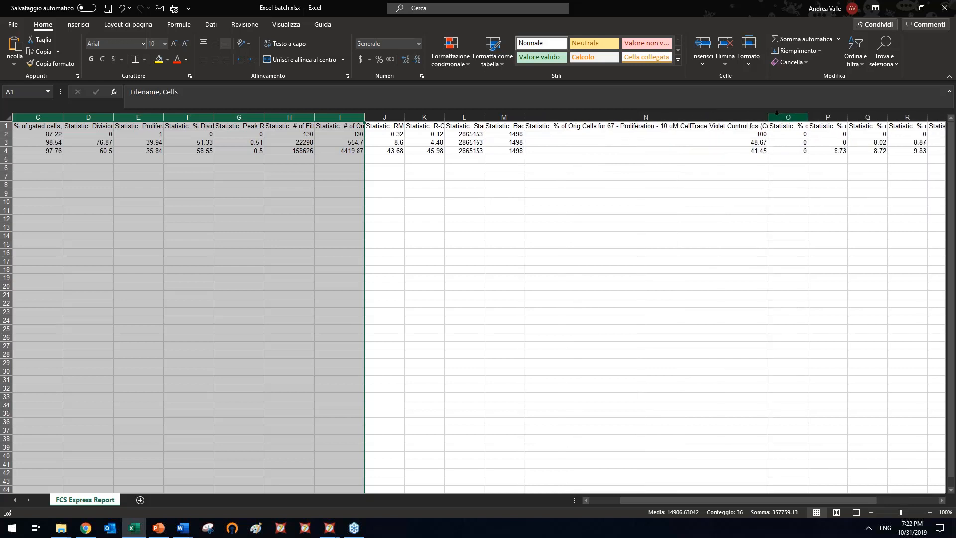
left_click(760, 128)
left_click(759, 134)
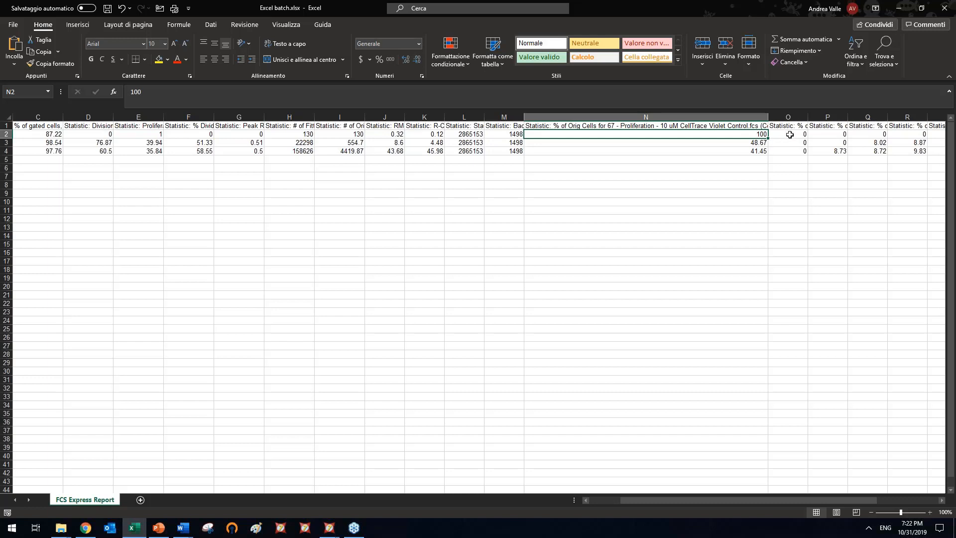
left_click_drag(788, 133, 871, 134)
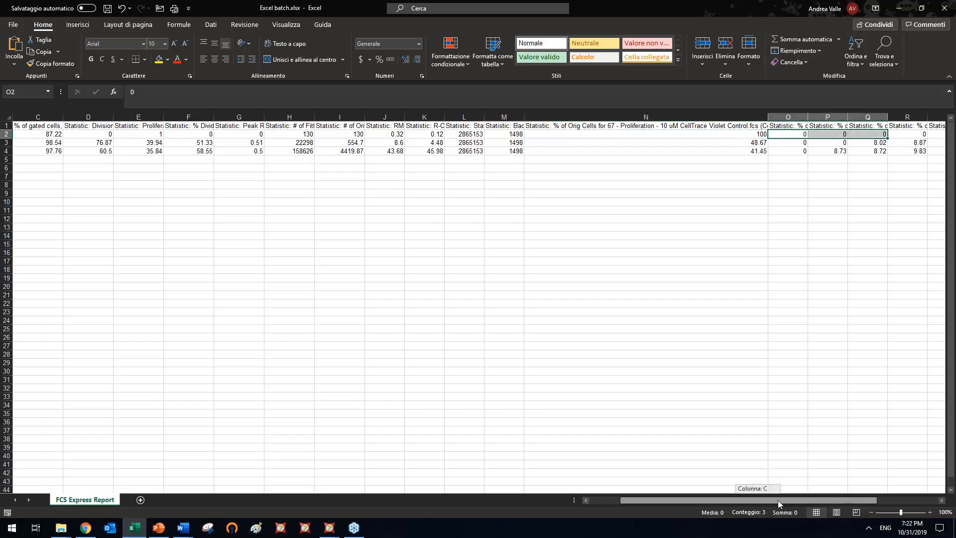
left_click_drag(778, 500, 839, 500)
left_click_drag(921, 134, 580, 135)
Examine the % of Orig Cells values in the Stimulated Control row and the area available for further samples below the data
left_click(565, 144)
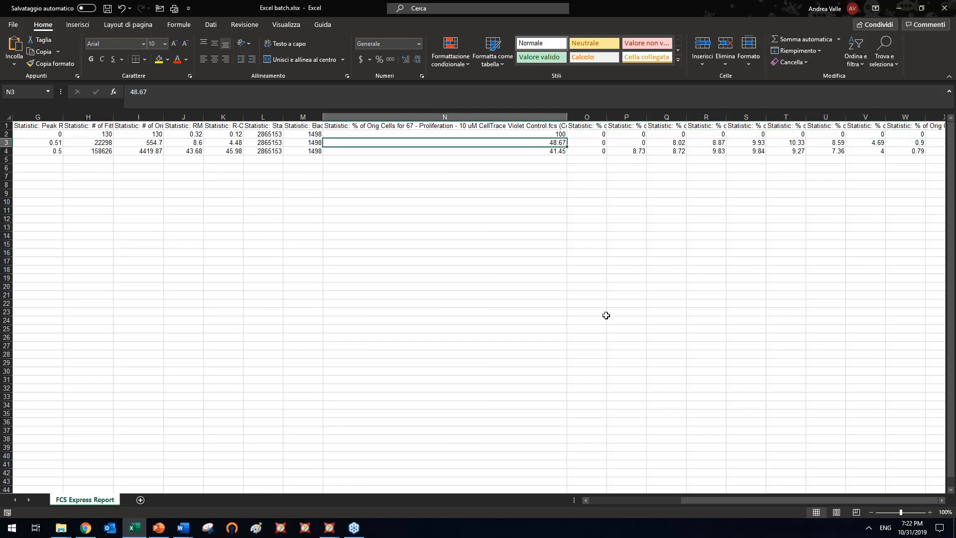
left_click(606, 142)
left_click_drag(606, 143, 916, 142)
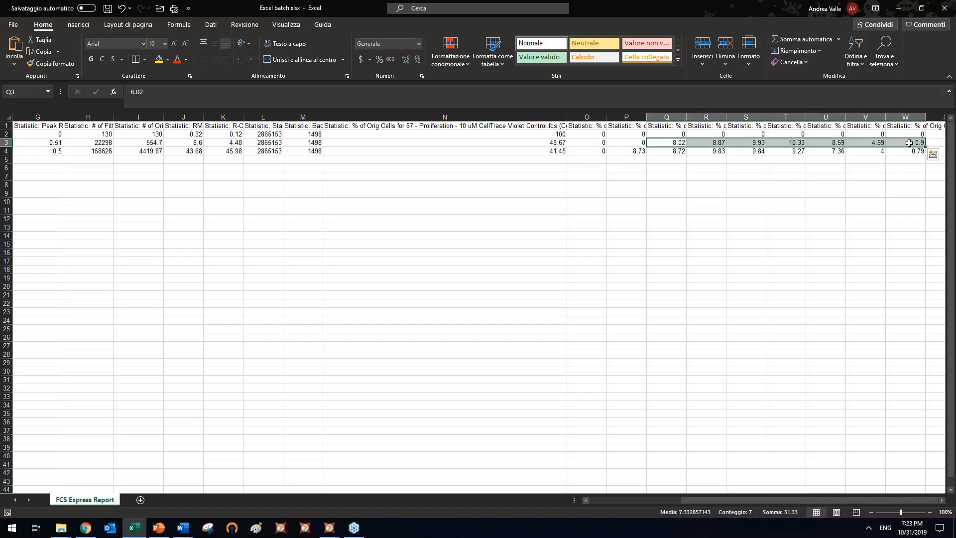
left_click_drag(724, 500, 633, 500)
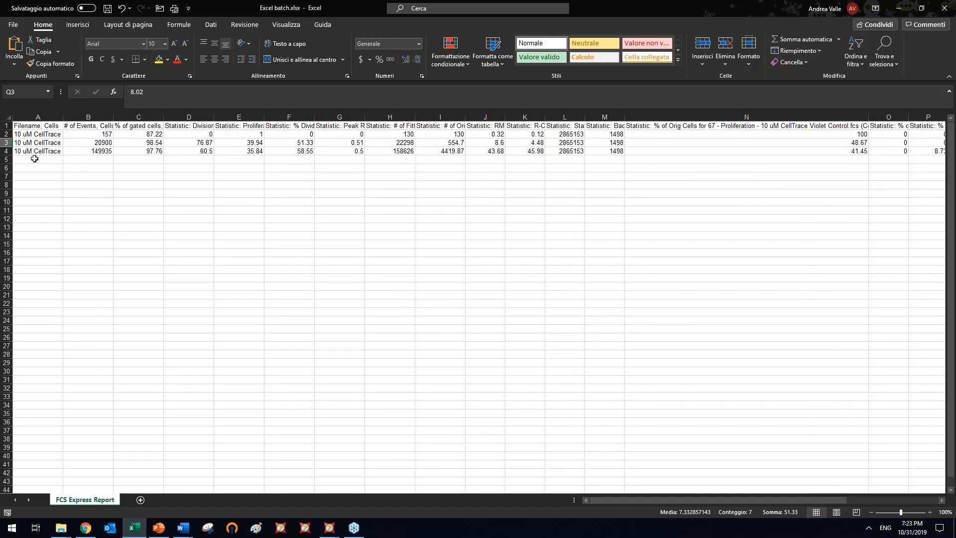
left_click_drag(34, 158, 829, 329)
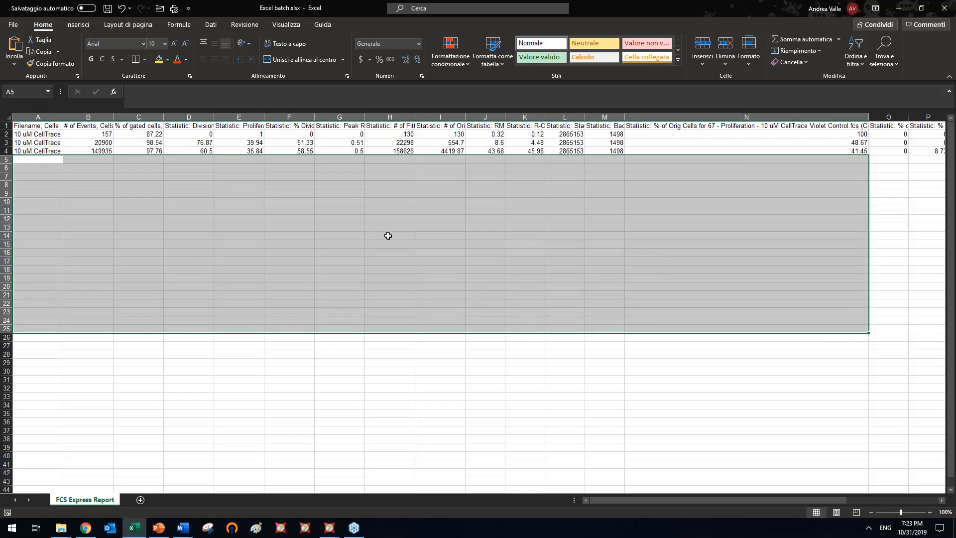
Close the Excel report and review the exported slides in PPT batch export.pptx, including the adjusted Live gate on slide 2
left_click(945, 8)
left_click(479, 275)
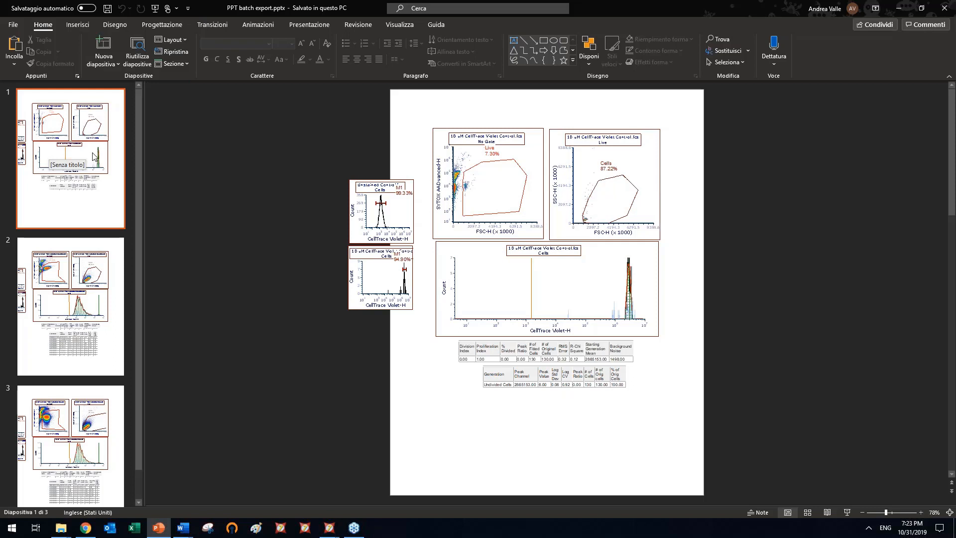
left_click(79, 145)
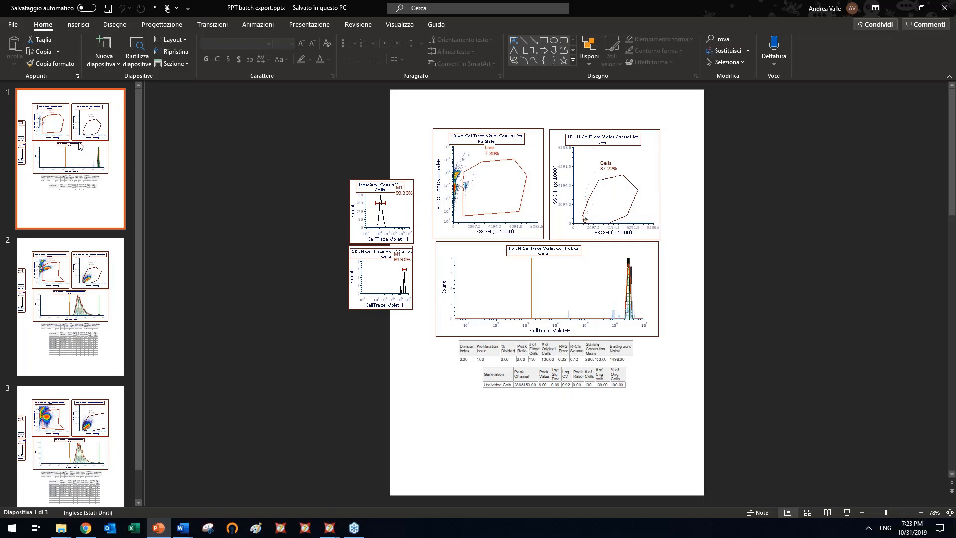
left_click(86, 294)
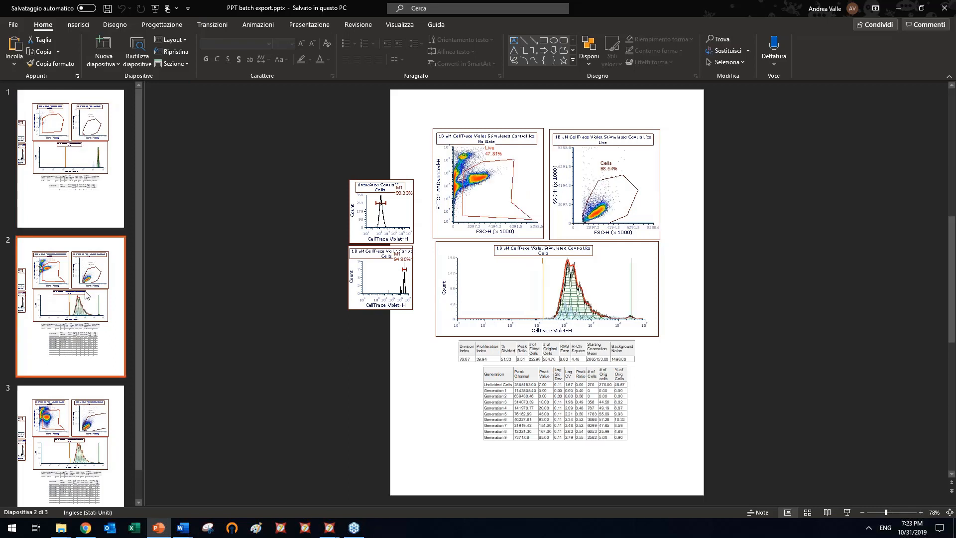
left_click(523, 213)
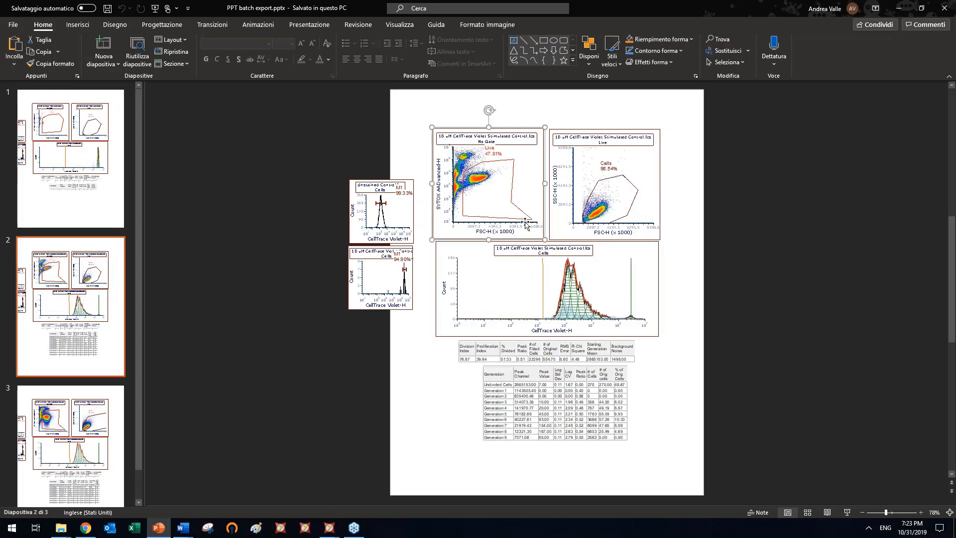
left_click(120, 418)
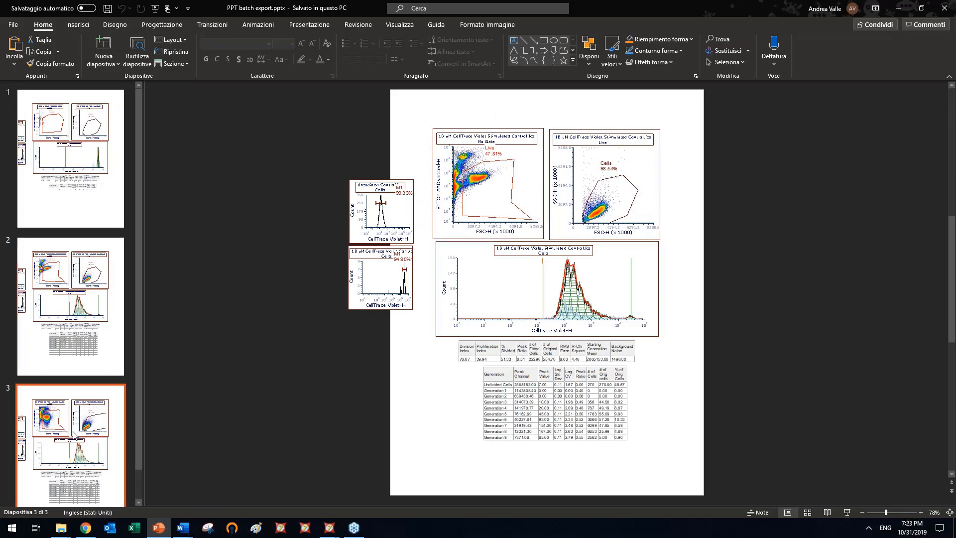
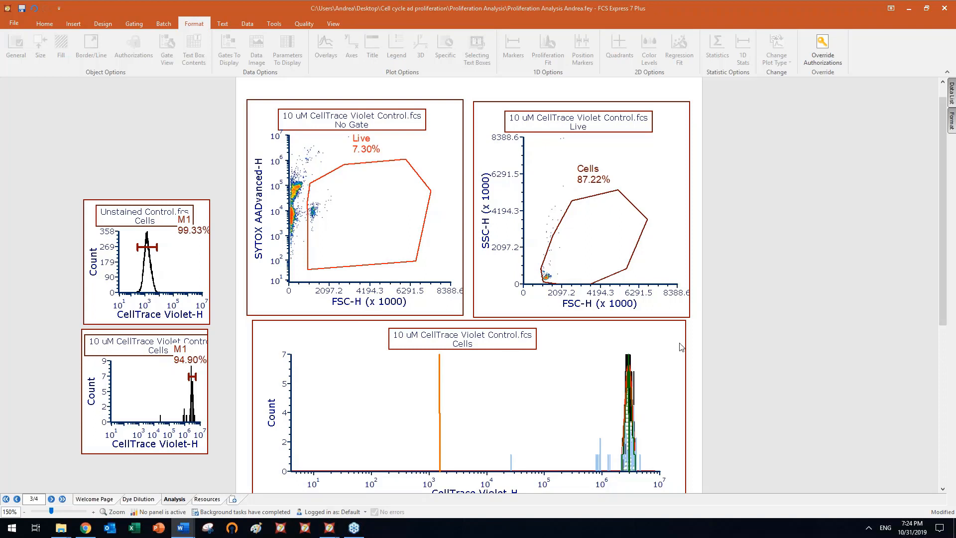
Open the overlay options of the CellTrace Violet Control proliferation histogram and inspect the Smoothing setting alongside the plot and its statistics
left_click(801, 339)
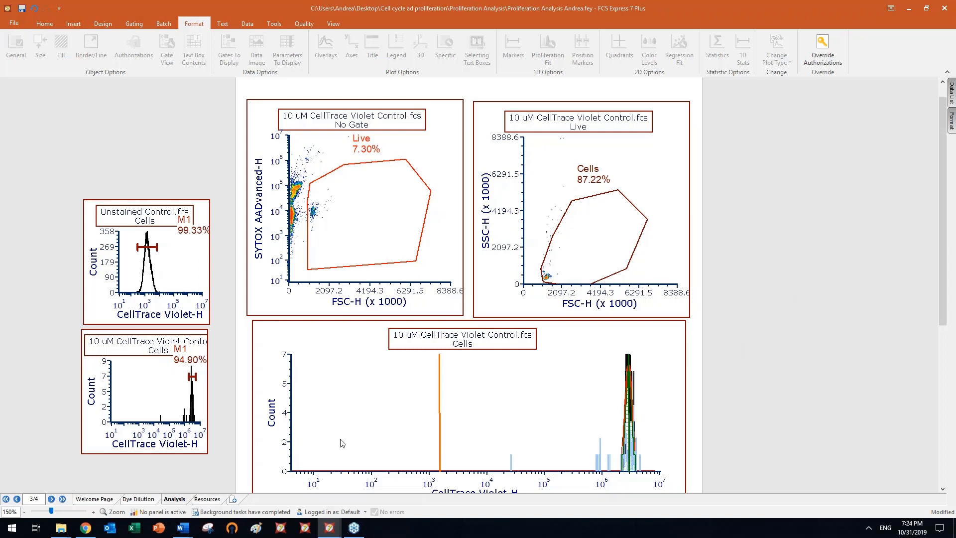
left_click(547, 417)
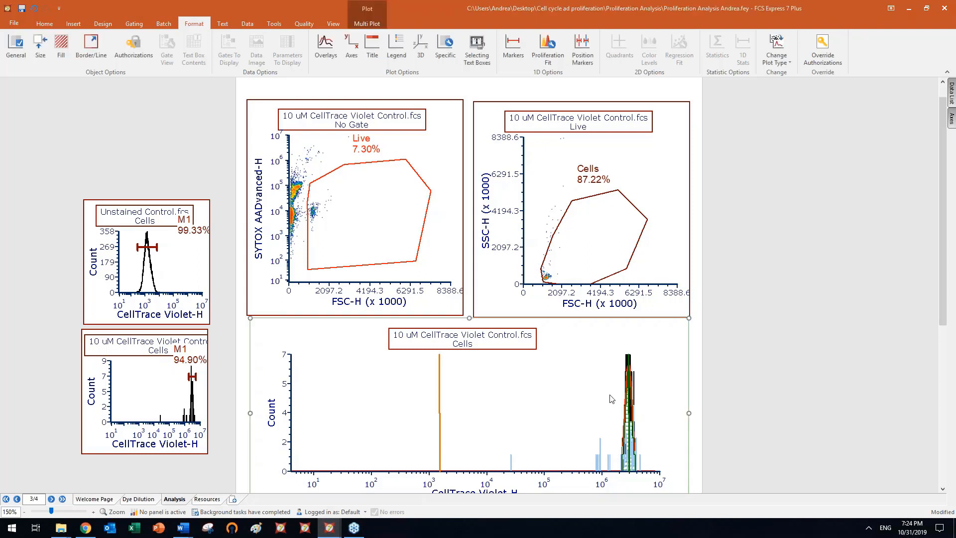
left_click(323, 47)
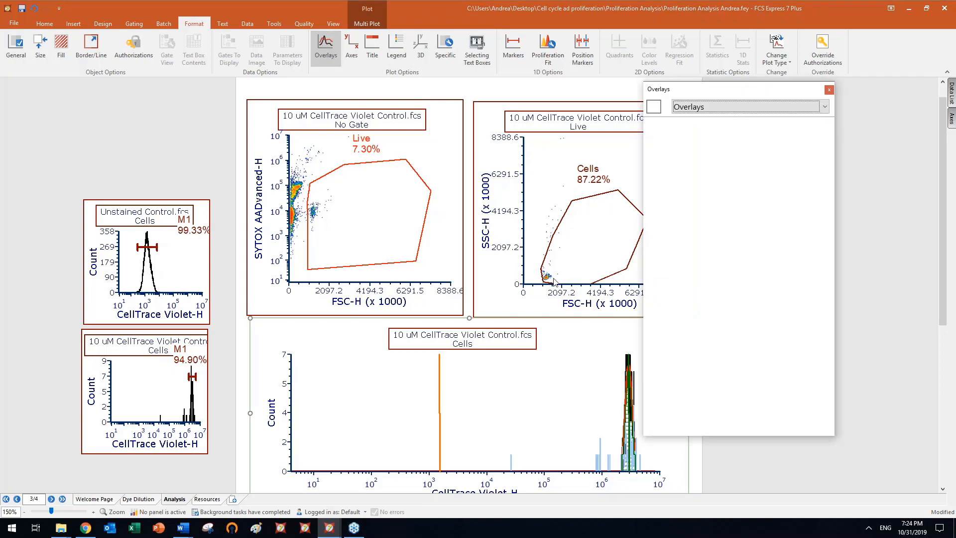
left_click_drag(720, 90, 869, 91)
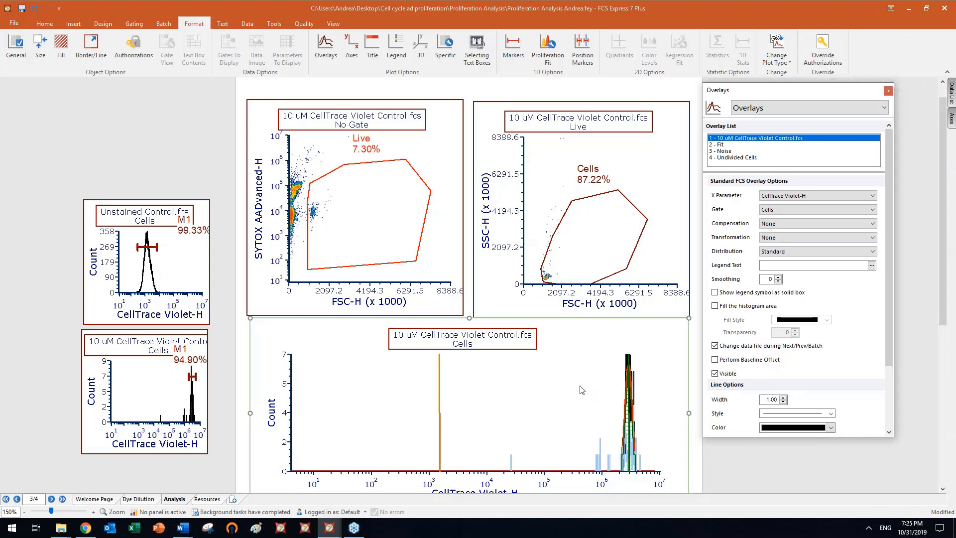
left_click_drag(943, 288, 940, 393)
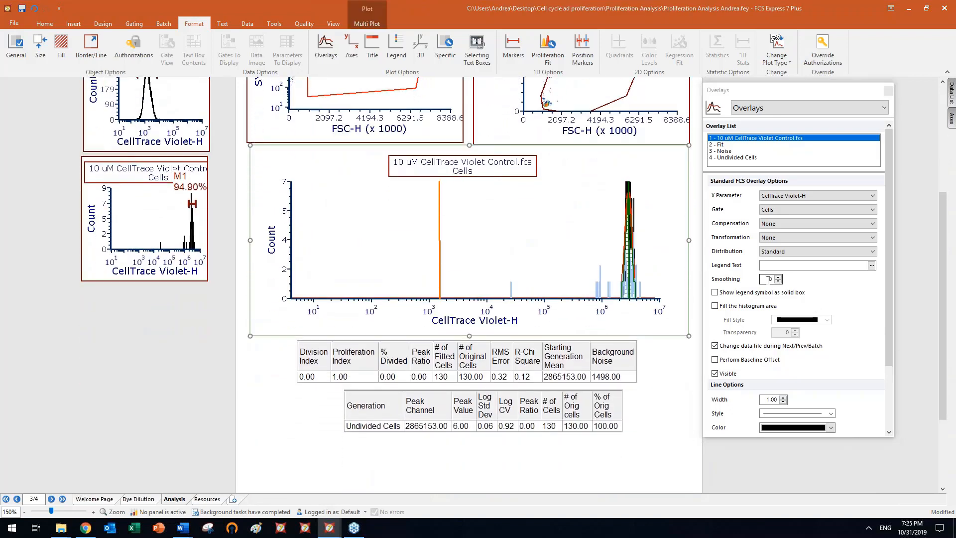
double_click(768, 279)
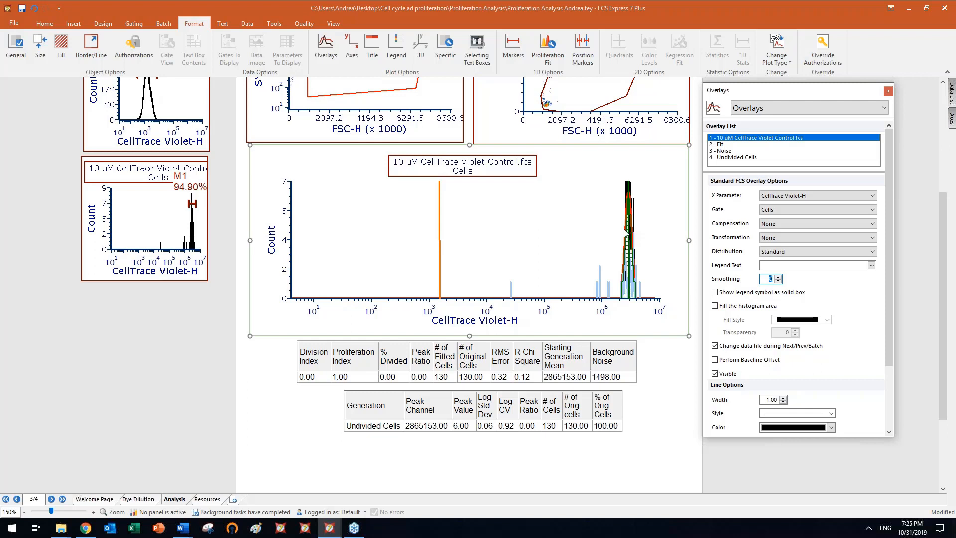
left_click(572, 223)
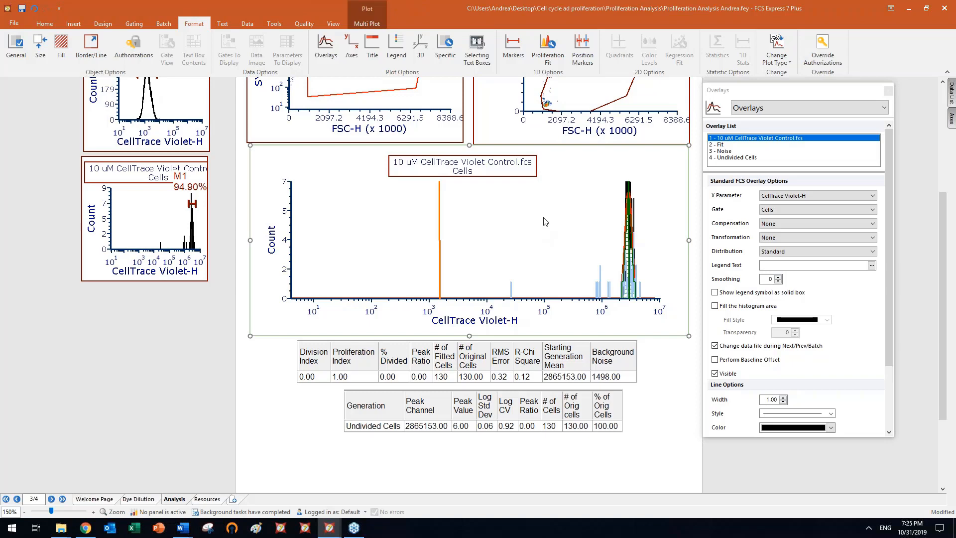
Close the overlay options and review the Summary and Resources text on the Resources page at 110% zoom
left_click(207, 498)
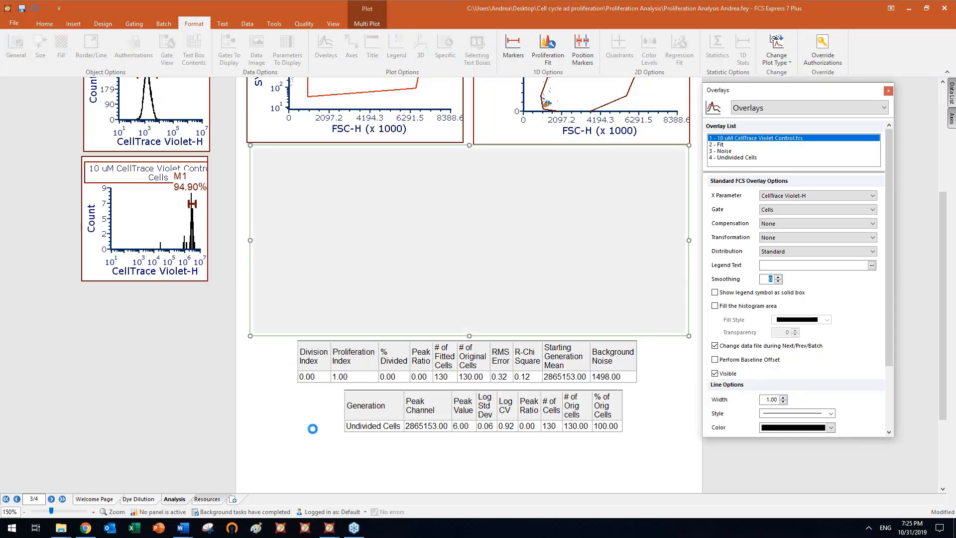
left_click(888, 91)
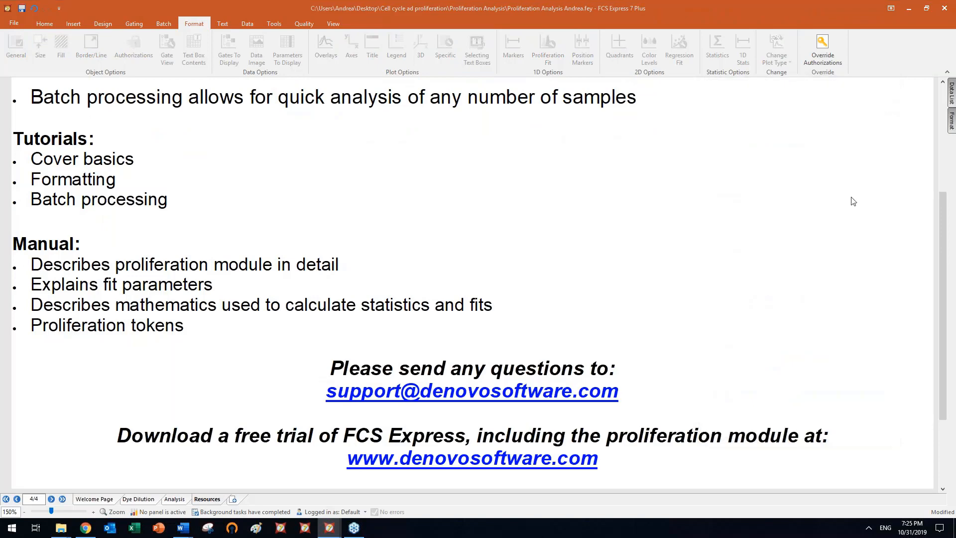
left_click(845, 195)
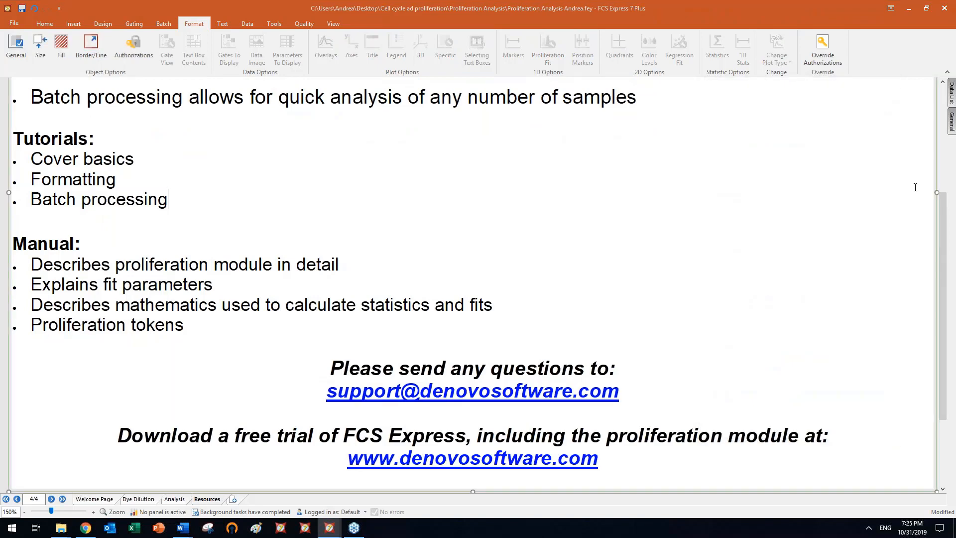
left_click(1, 149)
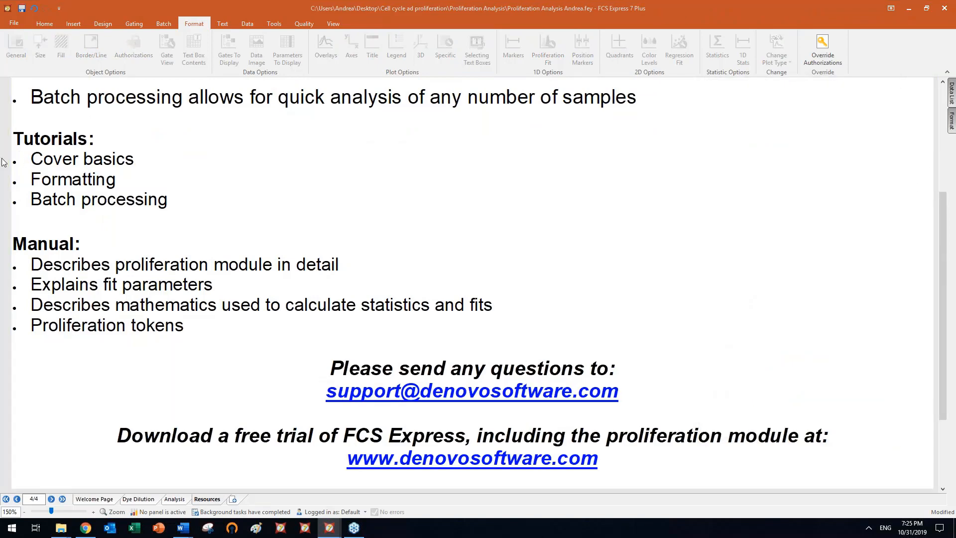
scroll(2, 157, "down", 2)
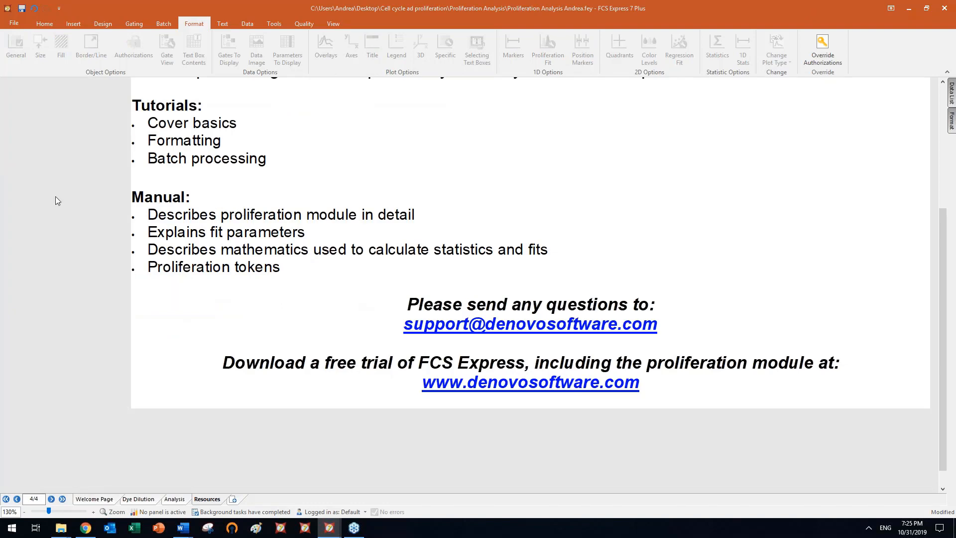
scroll(55, 197, "down", 2)
scroll(60, 197, "up", 3)
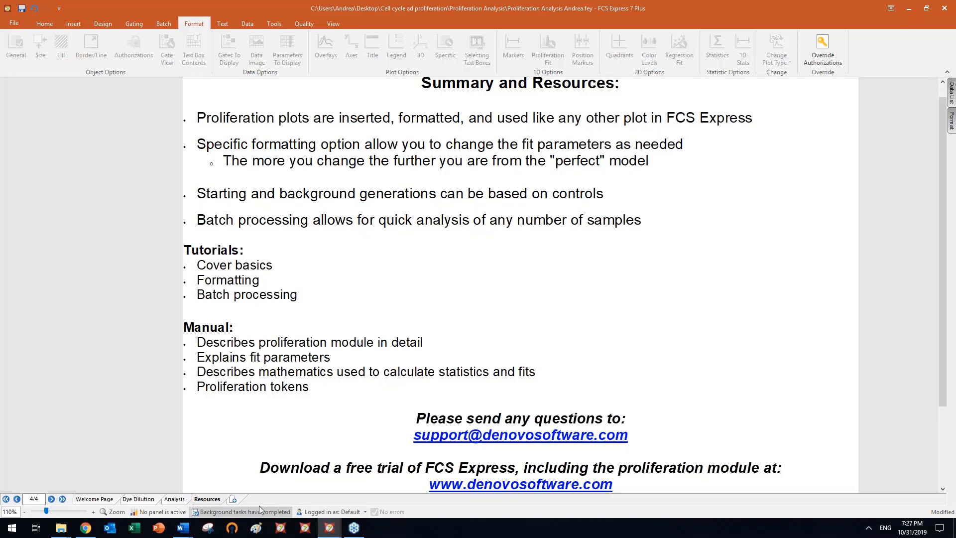
Switch to Chrome, show the Proliferation Statistics page of the FCS Express 7 Manual and view its contents tree from the beginning
left_click(85, 529)
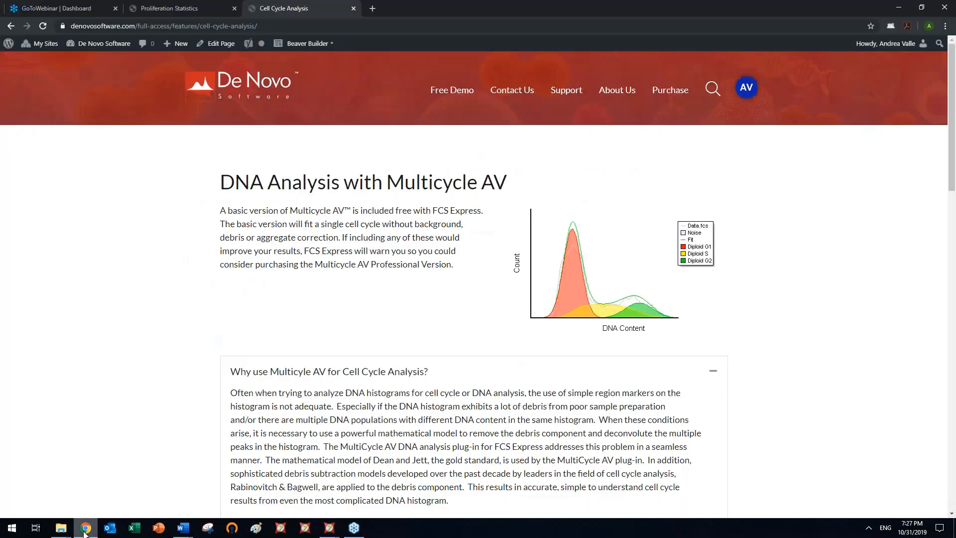
left_click(187, 6)
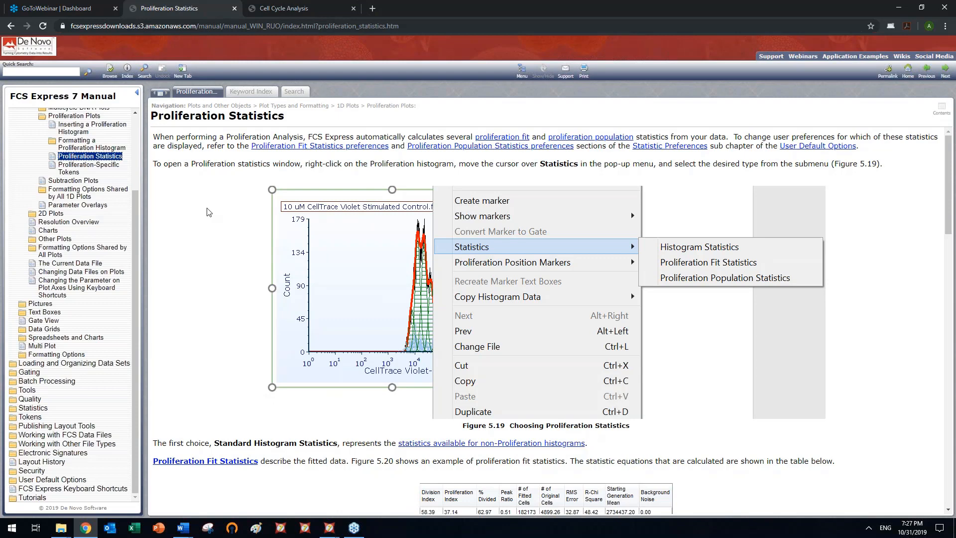
scroll(208, 212, "down", 1)
scroll(209, 212, "up", 1)
left_click_drag(137, 207, 132, 124)
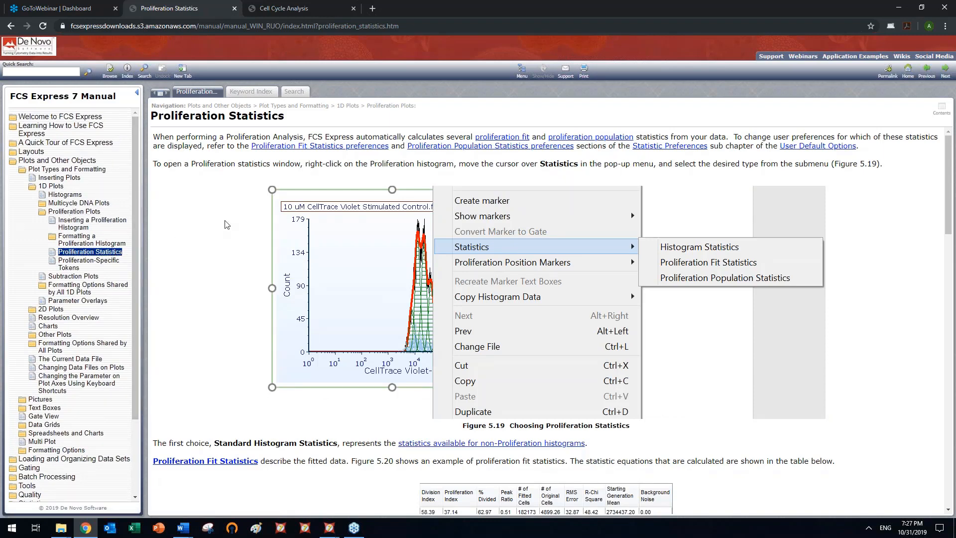
Examine the equations and descriptions for Proliferation Index, Division Index and % Divided in the manual, and return to the Resources page in FCS Express
scroll(224, 224, "down", 12)
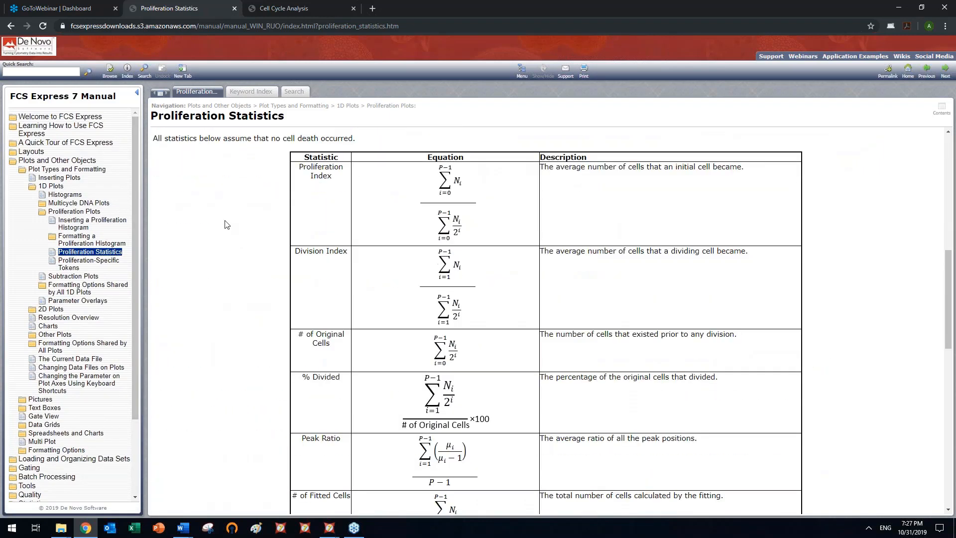
scroll(224, 224, "up", 1)
left_click_drag(331, 178, 303, 168)
left_click_drag(301, 251, 336, 252)
left_click_drag(302, 377, 340, 376)
left_click(334, 532)
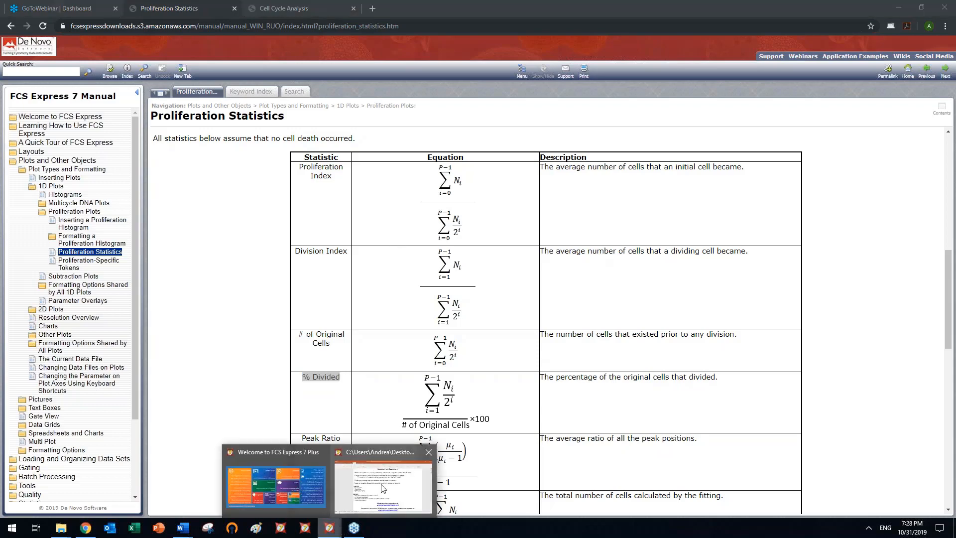
left_click(378, 478)
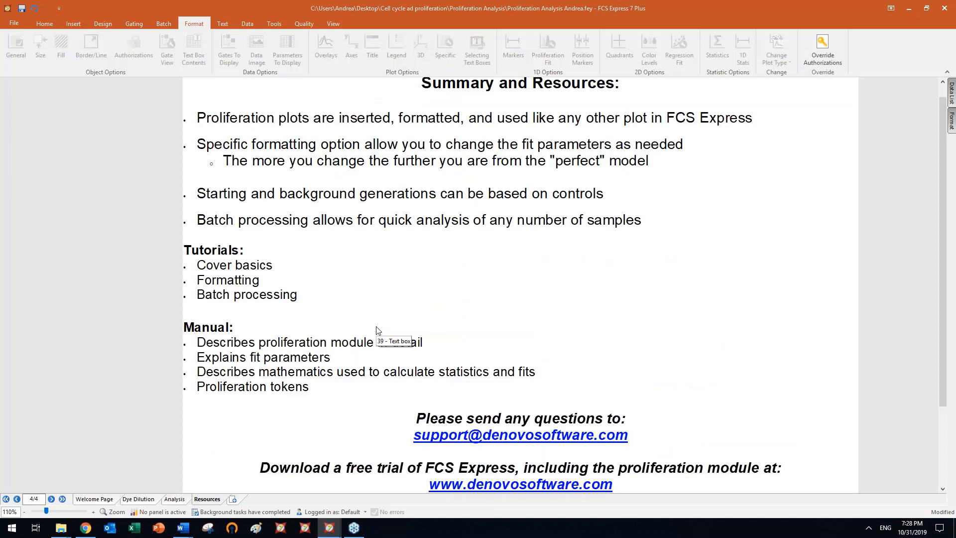